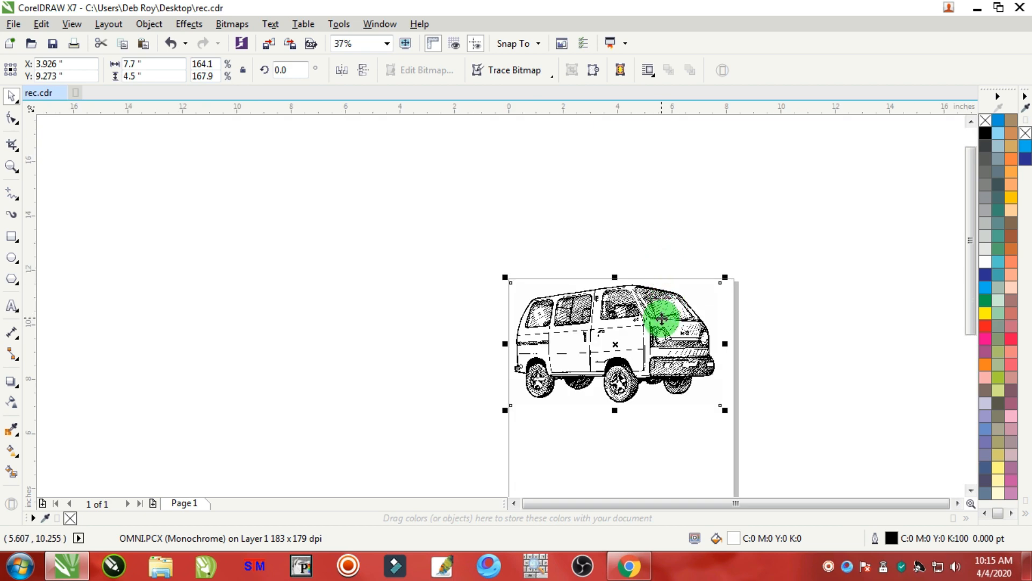
# Zoom in on the van image and trace a closed straight-segment outline around its body, from the rear pillar along the sills to the roof.
pyautogui.moveTo(656, 357); pyautogui.dragTo(660, 344)
pyautogui.scroll(-1, 676, 360)
pyautogui.scroll(1, 676, 361)
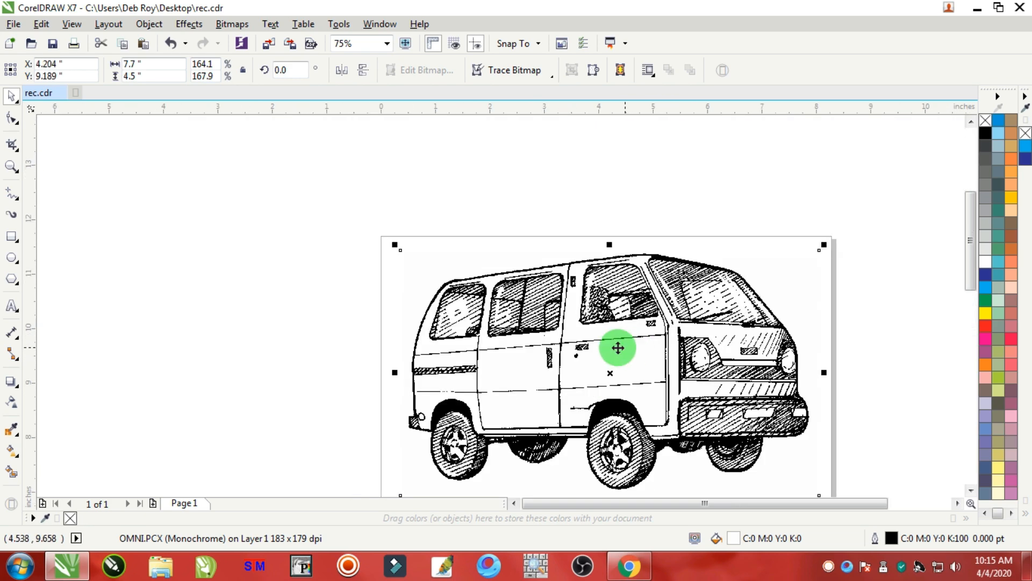
pyautogui.click(11, 168)
pyautogui.moveTo(382, 262)
pyautogui.mouseDown()
pyautogui.moveTo(788, 431)
pyautogui.moveTo(816, 452)
pyautogui.mouseUp()
pyautogui.click(24, 212)
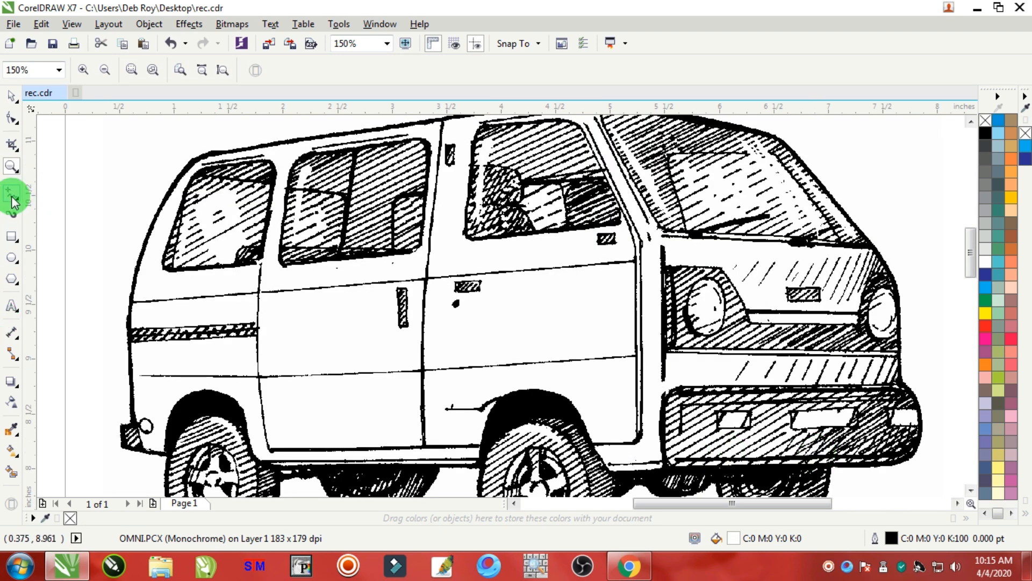
pyautogui.click(14, 200)
pyautogui.click(67, 193)
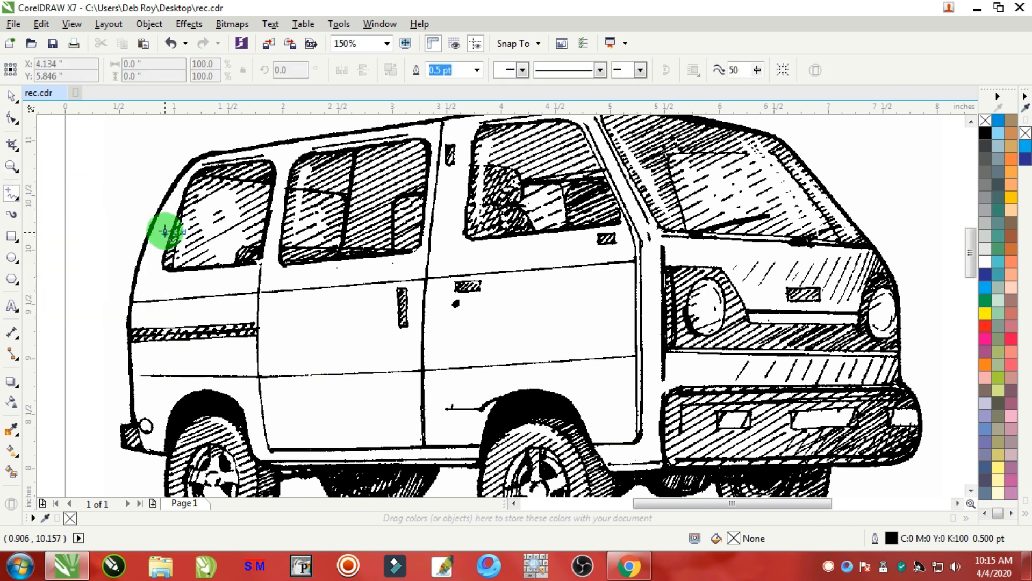
pyautogui.click(197, 164)
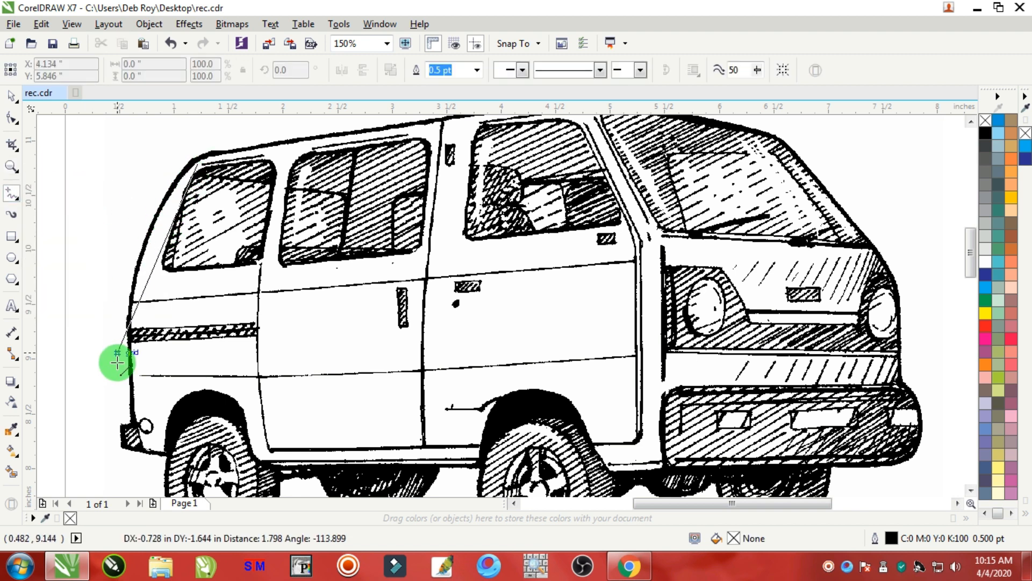
pyautogui.click(141, 447)
pyautogui.click(161, 452)
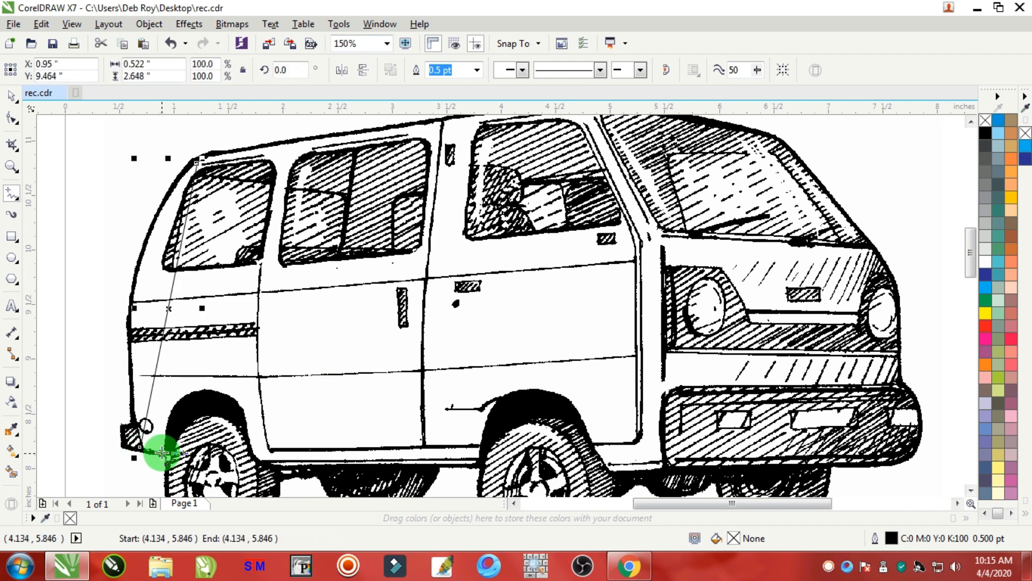
pyautogui.click(255, 457)
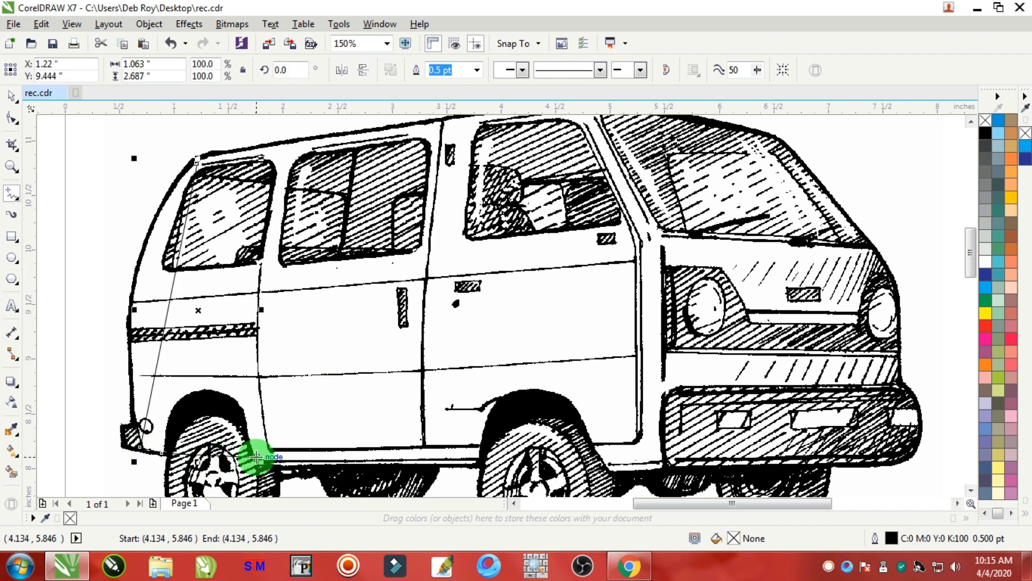
pyautogui.click(475, 462)
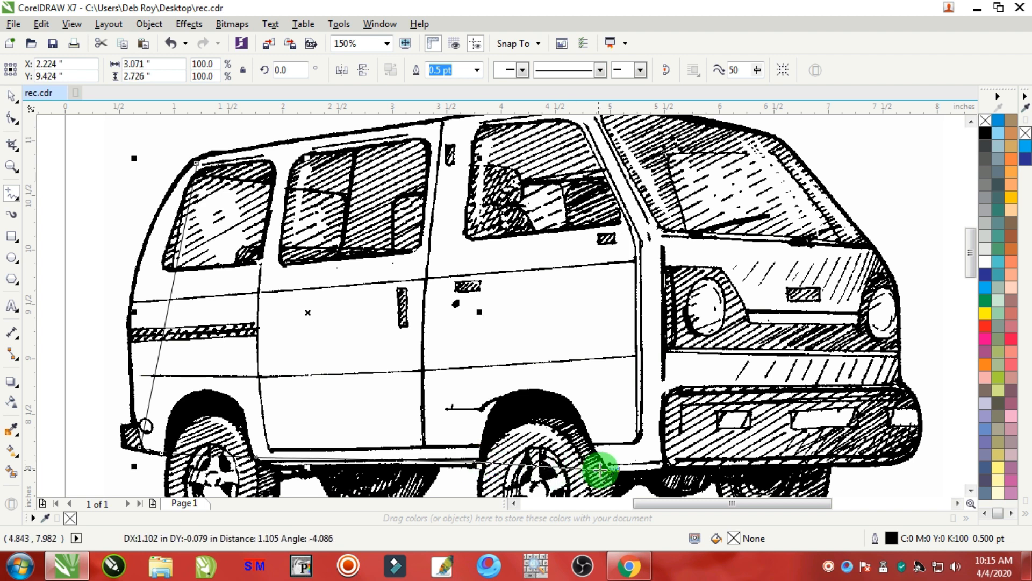
pyautogui.click(604, 469)
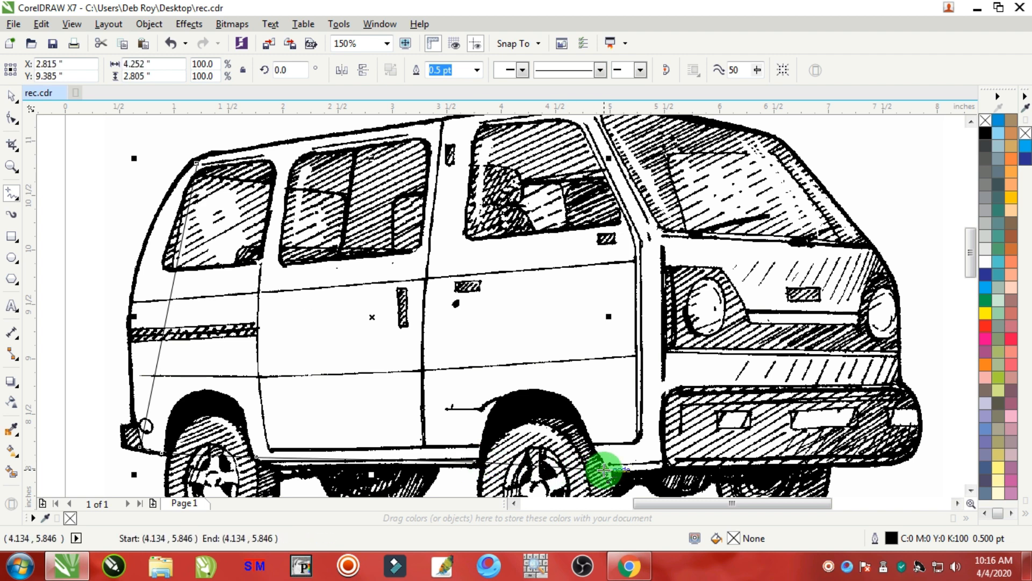
pyautogui.click(661, 464)
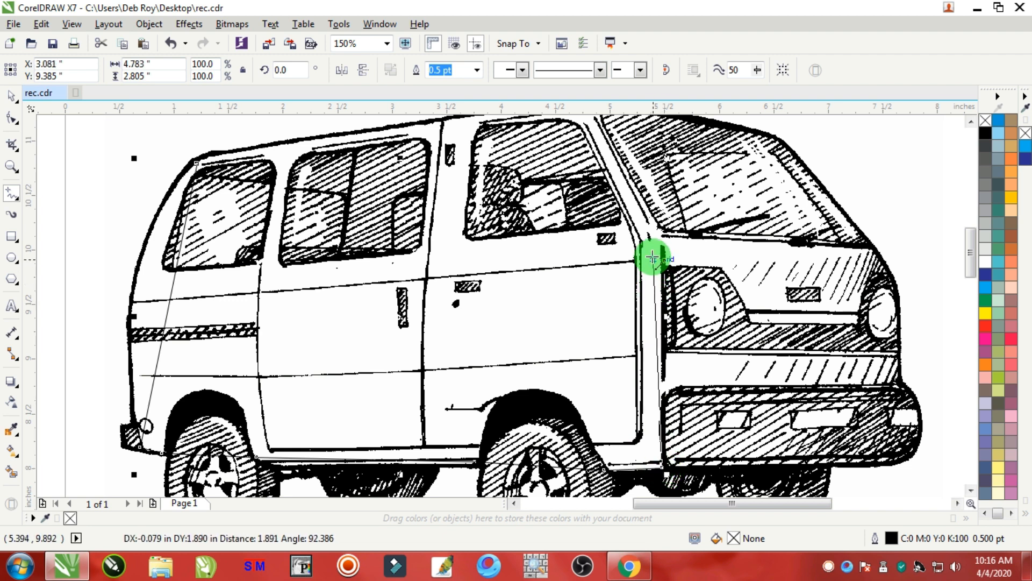
pyautogui.click(652, 230)
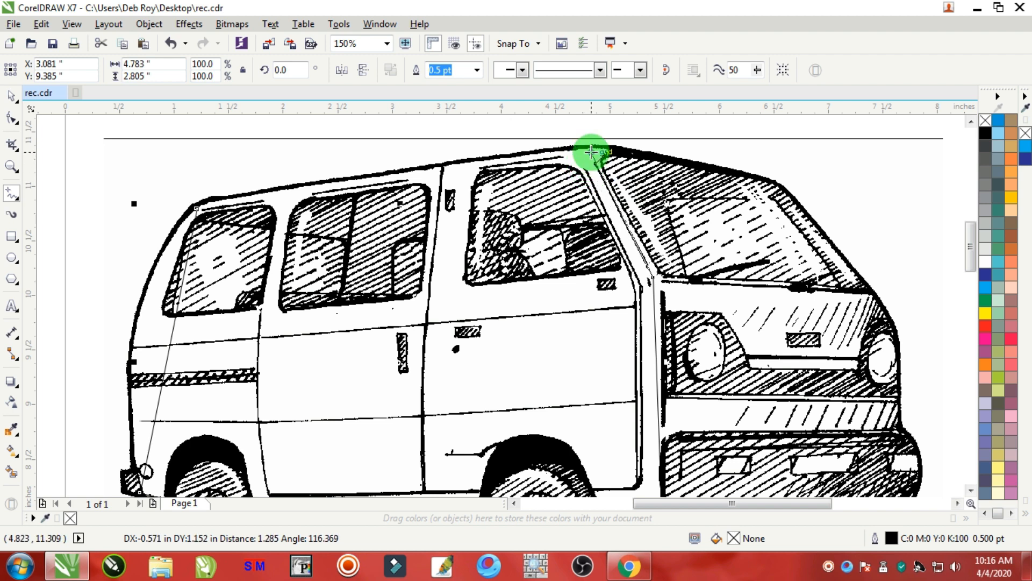
pyautogui.click(589, 152)
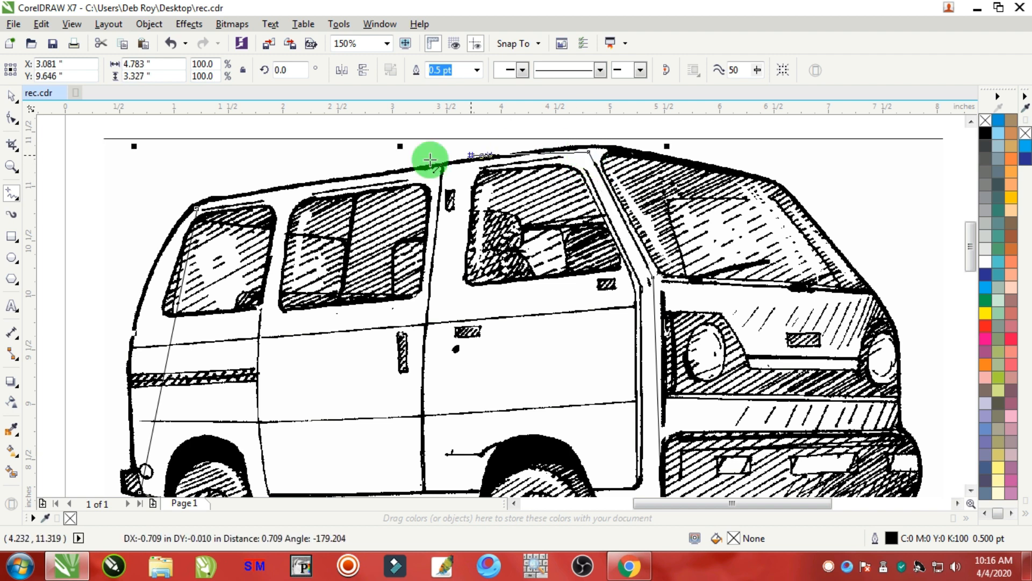
pyautogui.click(195, 206)
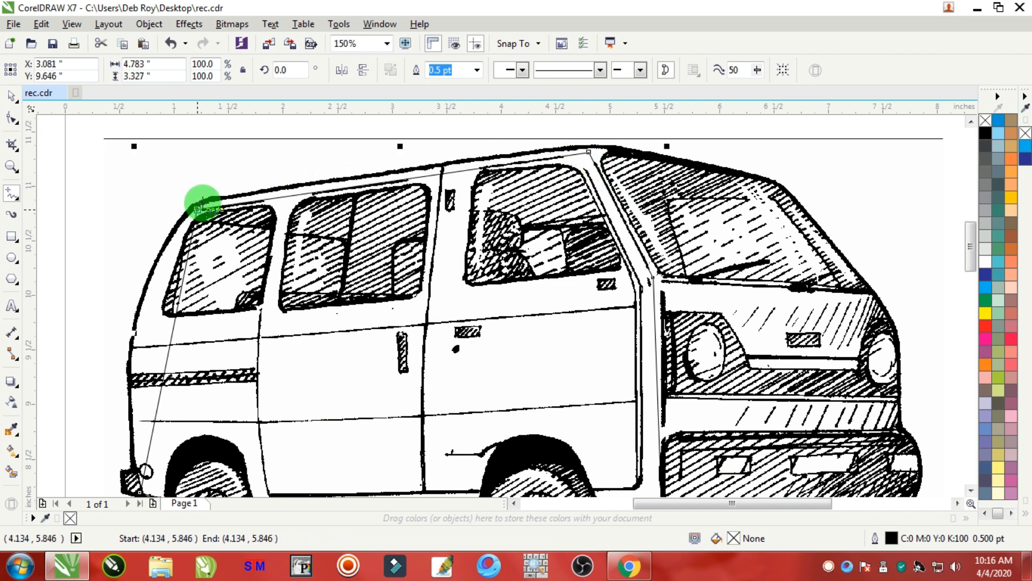
# Fill the traced shape with green, then undo the fill.
pyautogui.click(991, 267)
pyautogui.hotkey('ctrl', 'z')
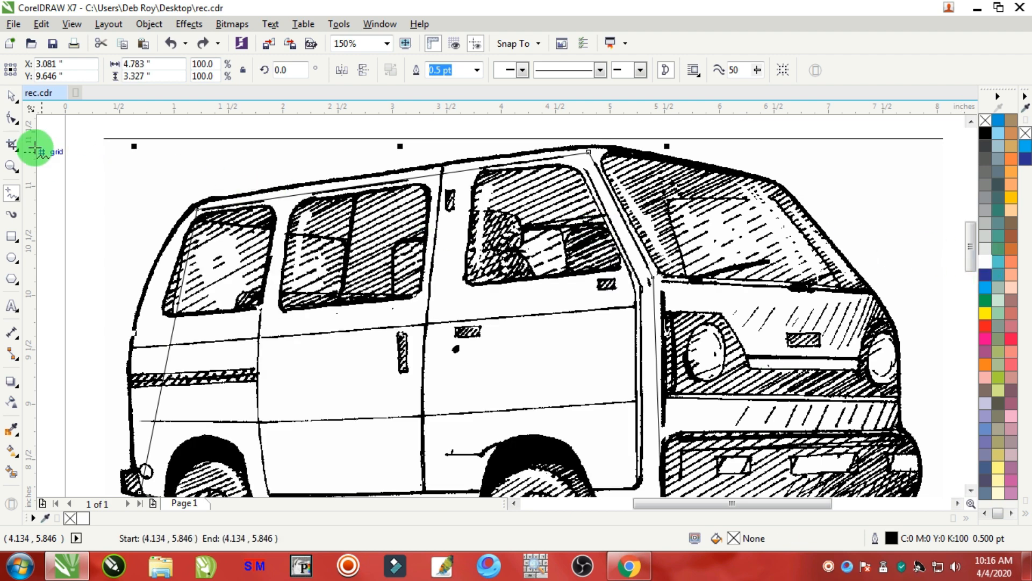
# With the Shape tool, convert the roof segment to a curve and bend it to follow the van's roofline.
pyautogui.click(12, 118)
pyautogui.scroll(1, 410, 171)
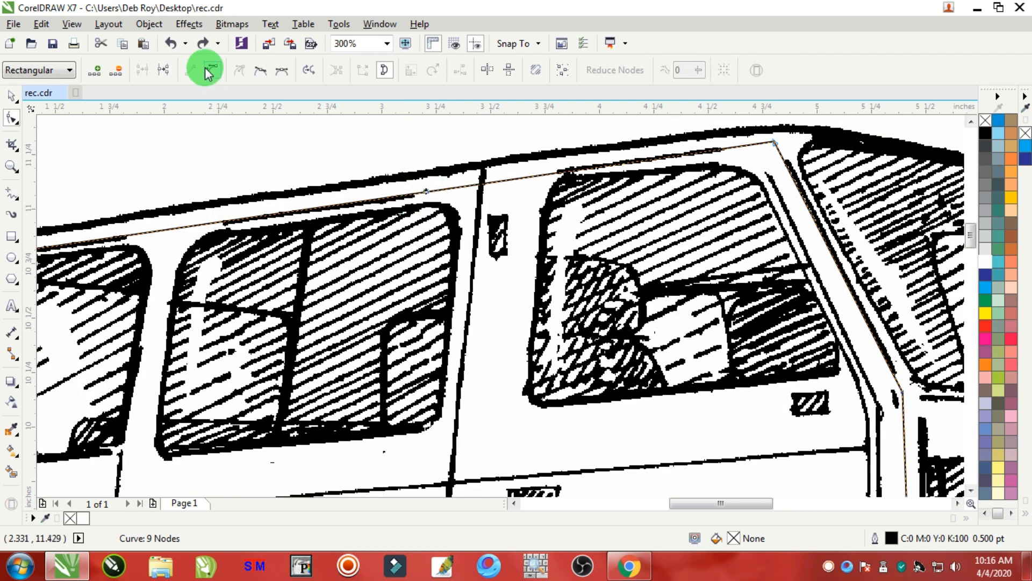
pyautogui.click(205, 67)
pyautogui.moveTo(357, 202)
pyautogui.mouseDown()
pyautogui.moveTo(344, 193)
pyautogui.moveTo(355, 193)
pyautogui.mouseUp()
pyautogui.scroll(-1, 329, 217)
pyautogui.scroll(1, 183, 231)
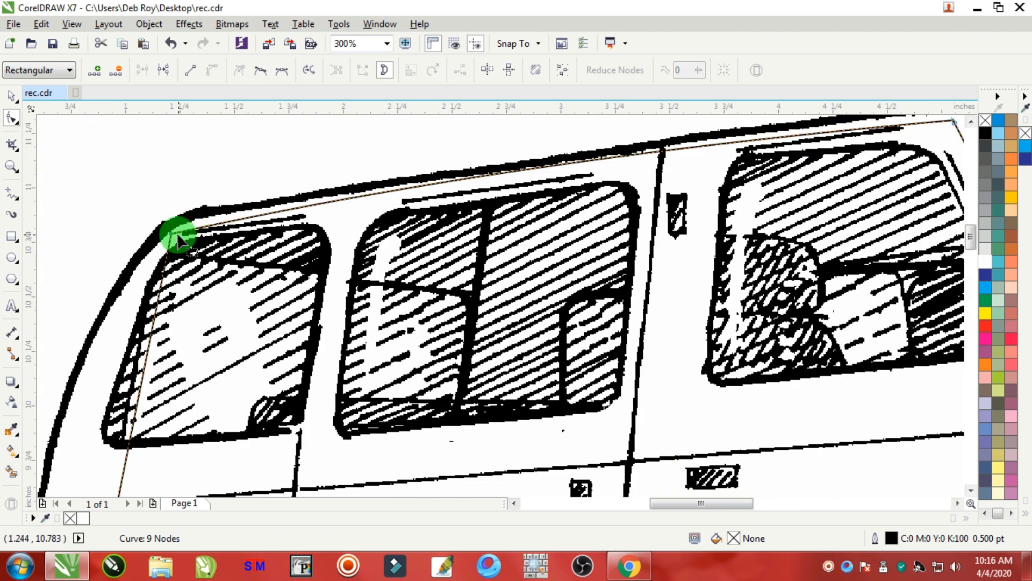
pyautogui.moveTo(411, 183); pyautogui.dragTo(336, 192)
pyautogui.scroll(-1, 702, 172)
pyautogui.scroll(2, 825, 146)
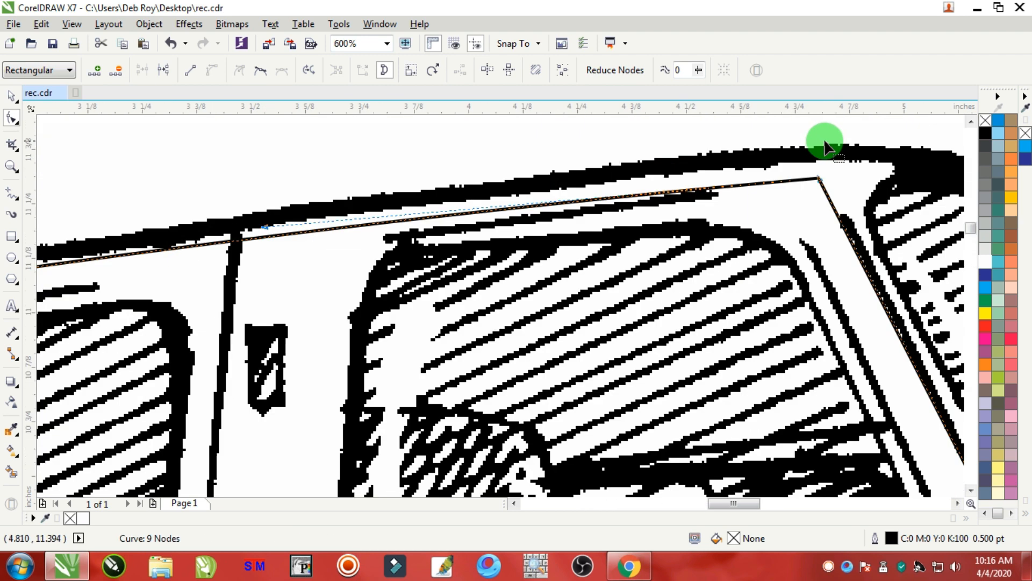
# Convert the rear-end segment to a curve and bend it to match the body's rounded rear edge.
pyautogui.moveTo(815, 180); pyautogui.dragTo(813, 170)
pyautogui.hotkey('ctrl', 'z')
pyautogui.scroll(-1, 737, 194)
pyautogui.scroll(1, 559, 233)
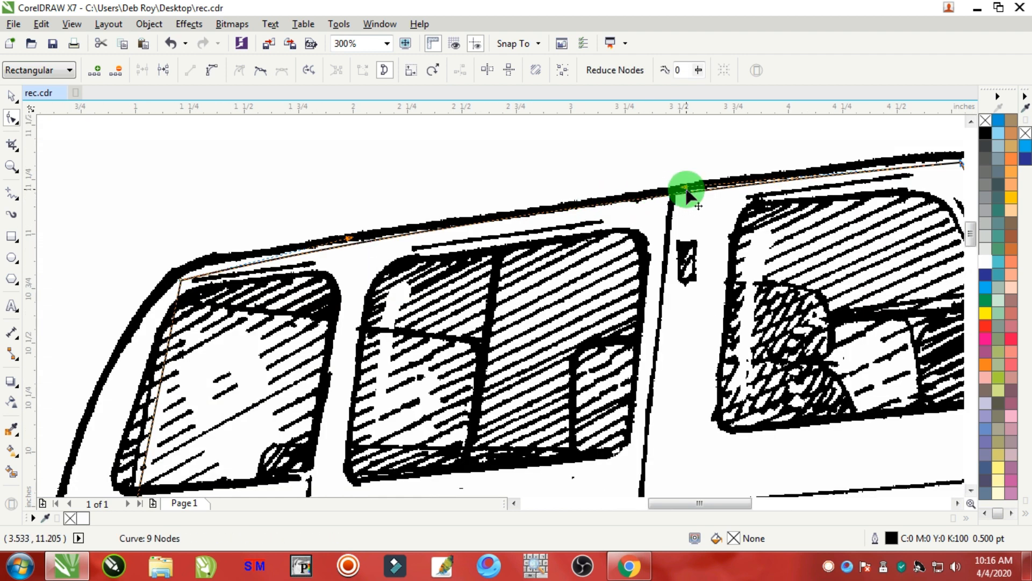
pyautogui.scroll(-3, 410, 323)
pyautogui.scroll(2, 359, 352)
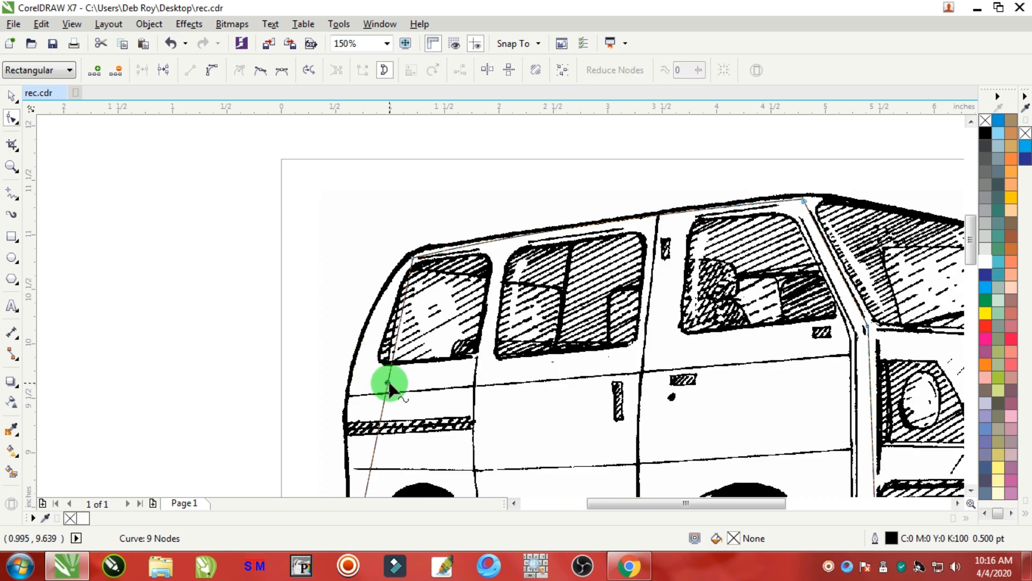
pyautogui.click(207, 75)
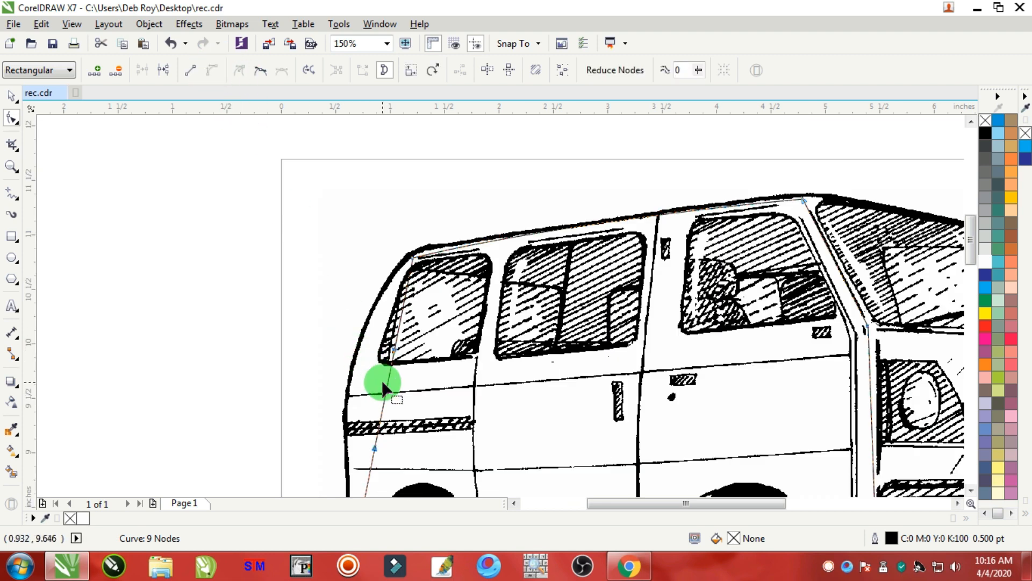
pyautogui.moveTo(389, 383); pyautogui.dragTo(361, 365)
# Convert the sill segment over the rear wheel to a curve and pull its handles into a wheel arch.
pyautogui.scroll(-2, 383, 388)
pyautogui.scroll(3, 380, 432)
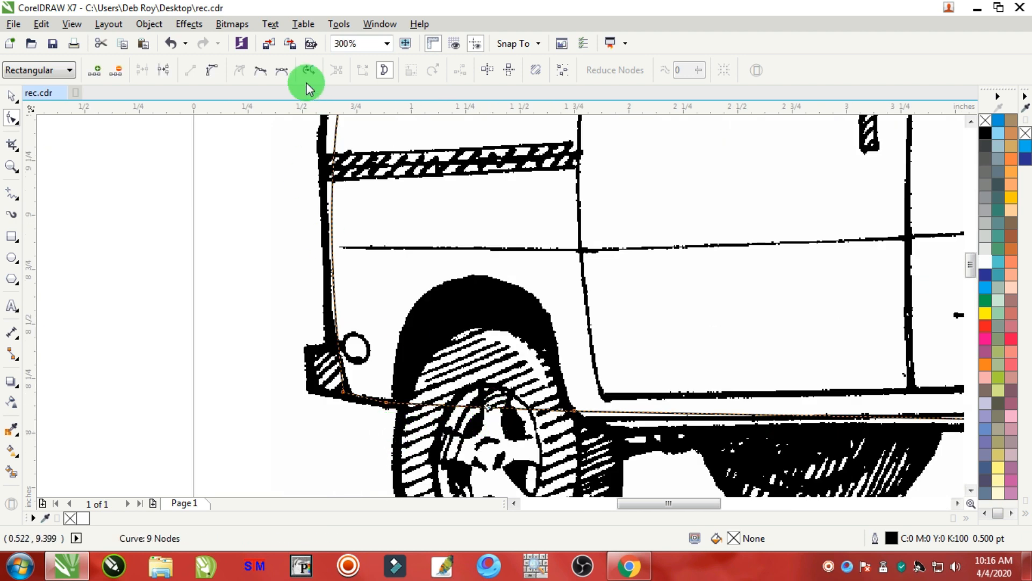
pyautogui.click(213, 71)
pyautogui.click(499, 422)
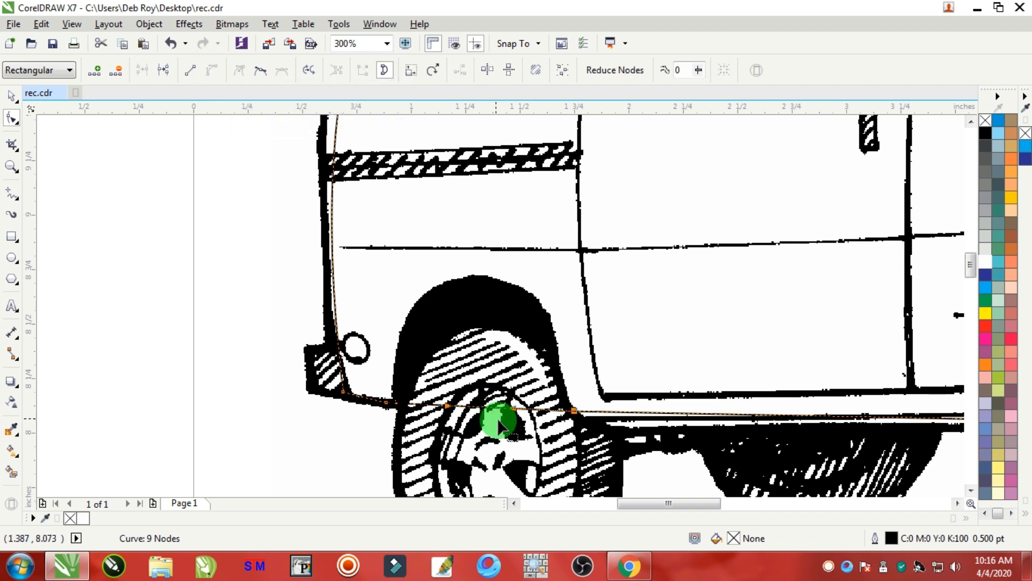
pyautogui.moveTo(492, 408); pyautogui.dragTo(478, 280)
pyautogui.moveTo(578, 414); pyautogui.dragTo(553, 223)
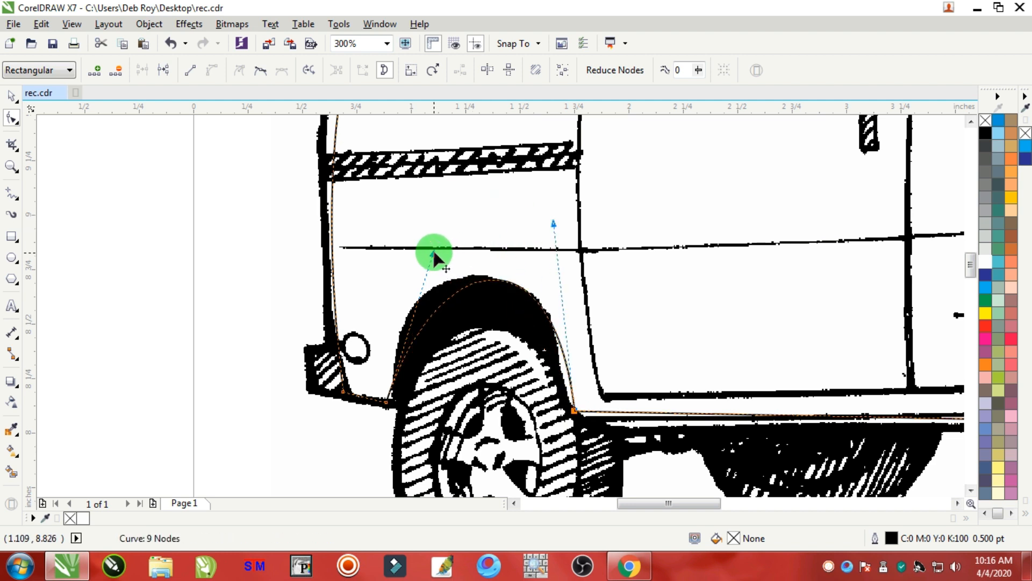
pyautogui.moveTo(433, 253); pyautogui.dragTo(392, 236)
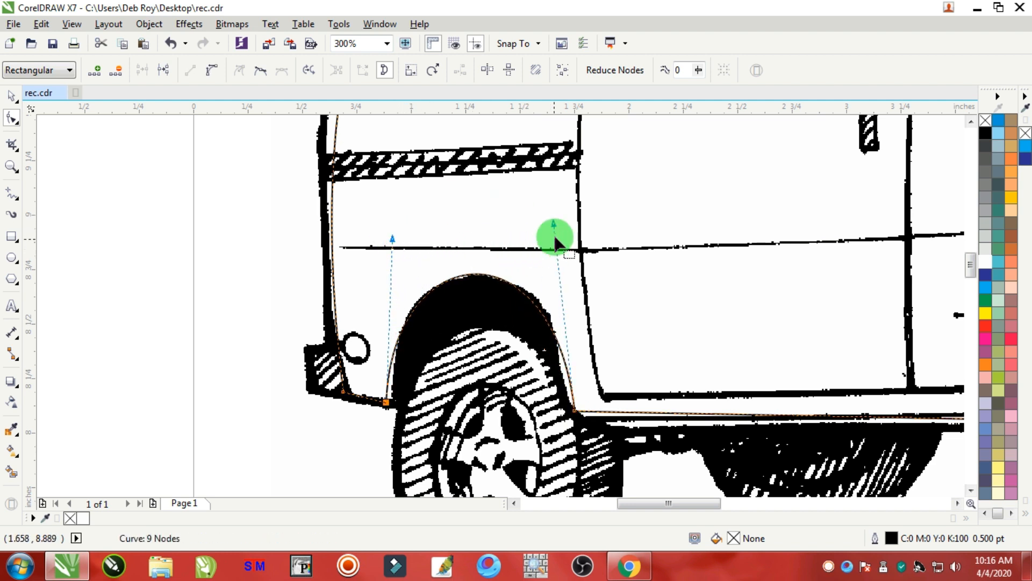
pyautogui.moveTo(553, 223); pyautogui.dragTo(563, 224)
# Convert the sill segment over the front wheel to a curve and shape its handles into a matching wheel arch.
pyautogui.scroll(-3, 652, 350)
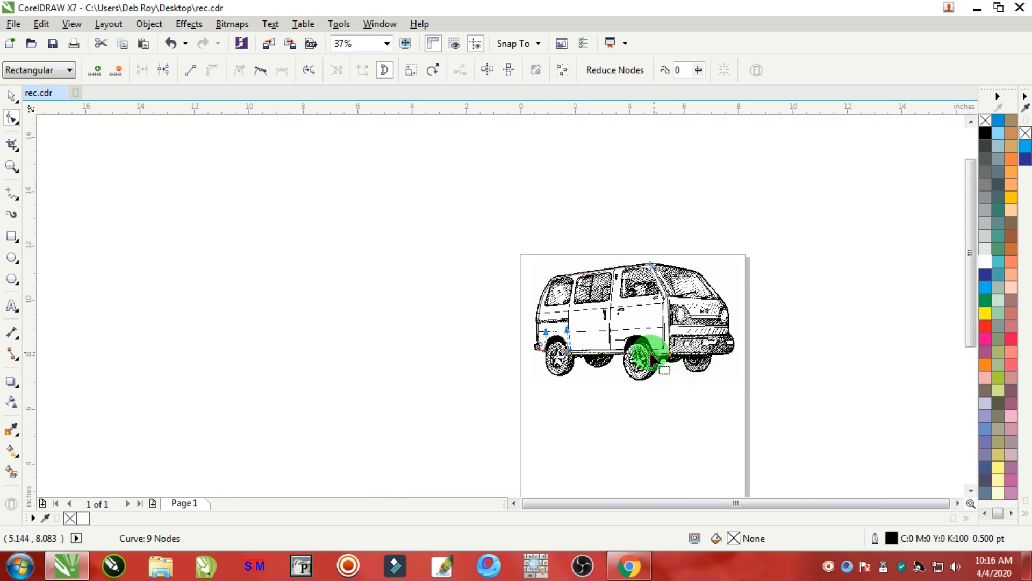
pyautogui.scroll(3, 651, 357)
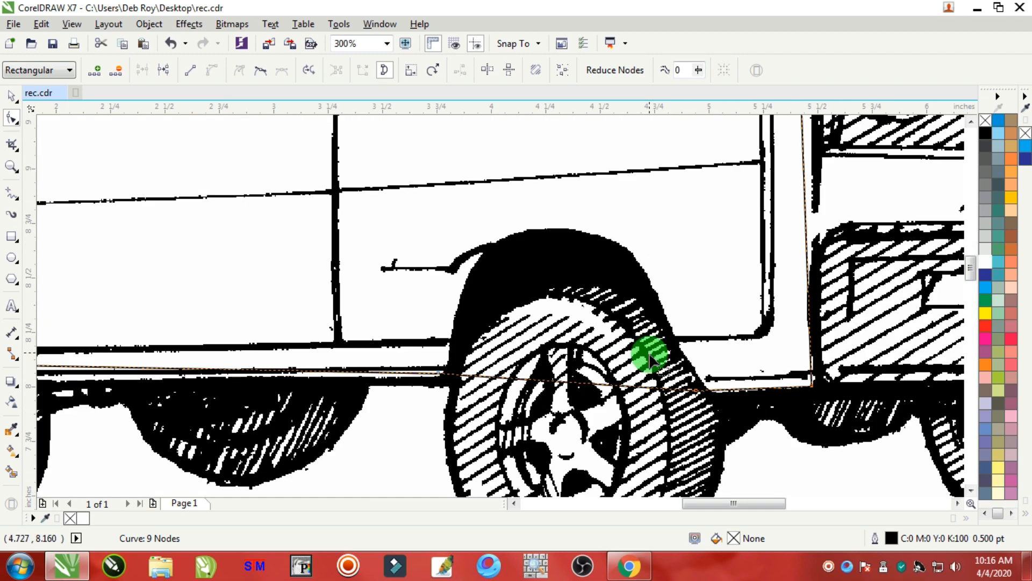
pyautogui.click(588, 383)
pyautogui.click(211, 70)
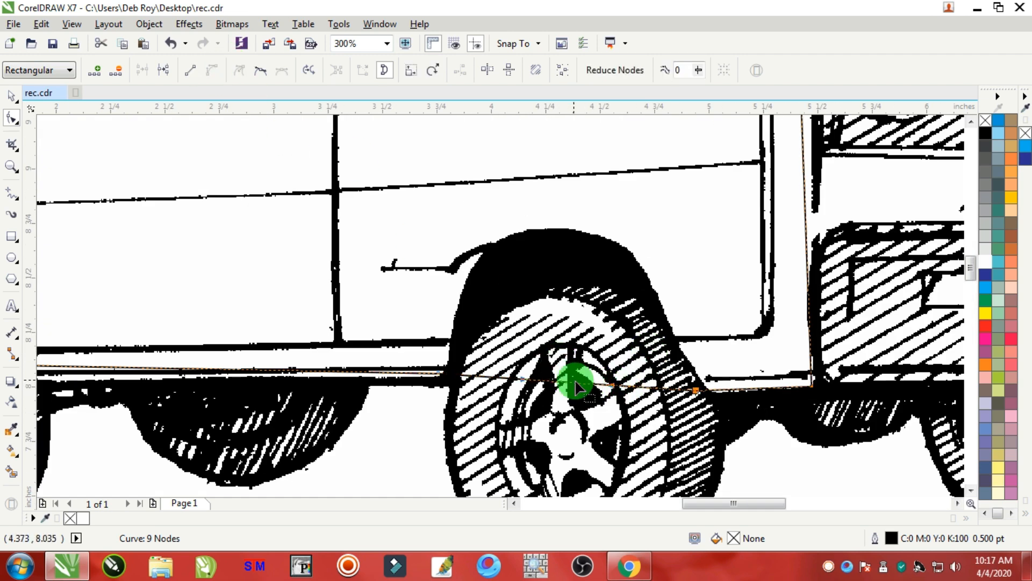
pyautogui.moveTo(582, 388); pyautogui.dragTo(538, 227)
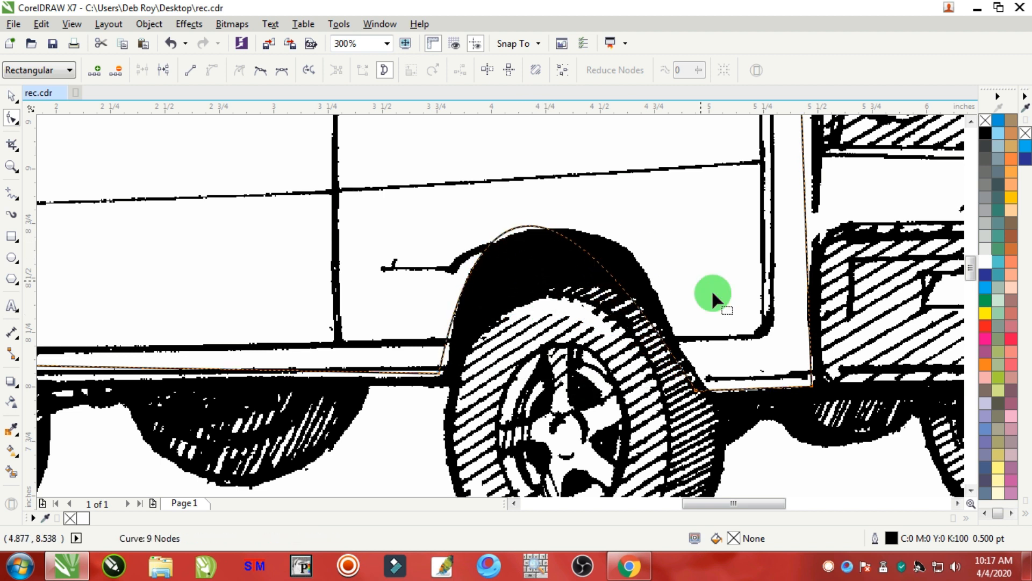
pyautogui.click(697, 391)
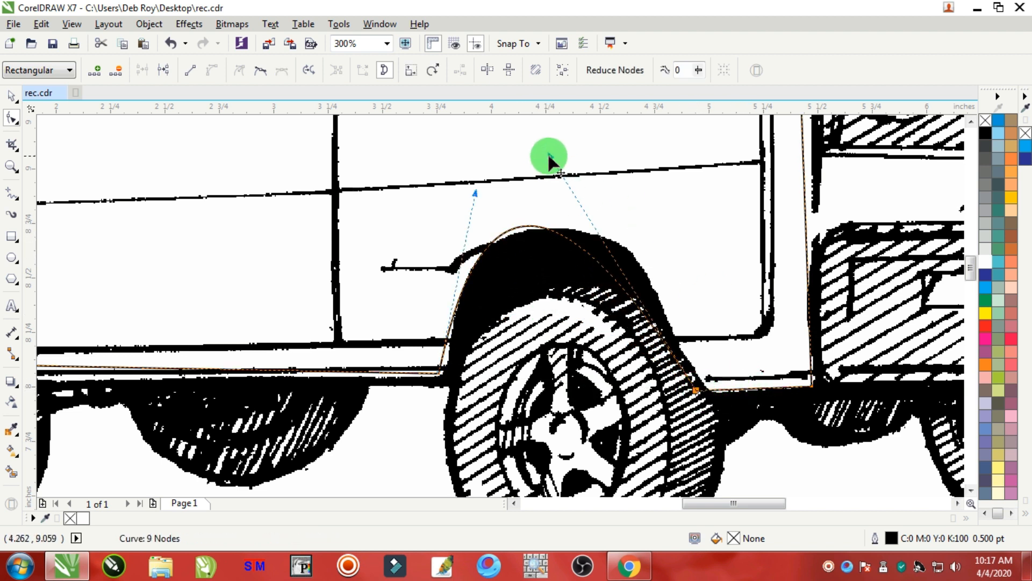
pyautogui.moveTo(548, 155); pyautogui.dragTo(638, 153)
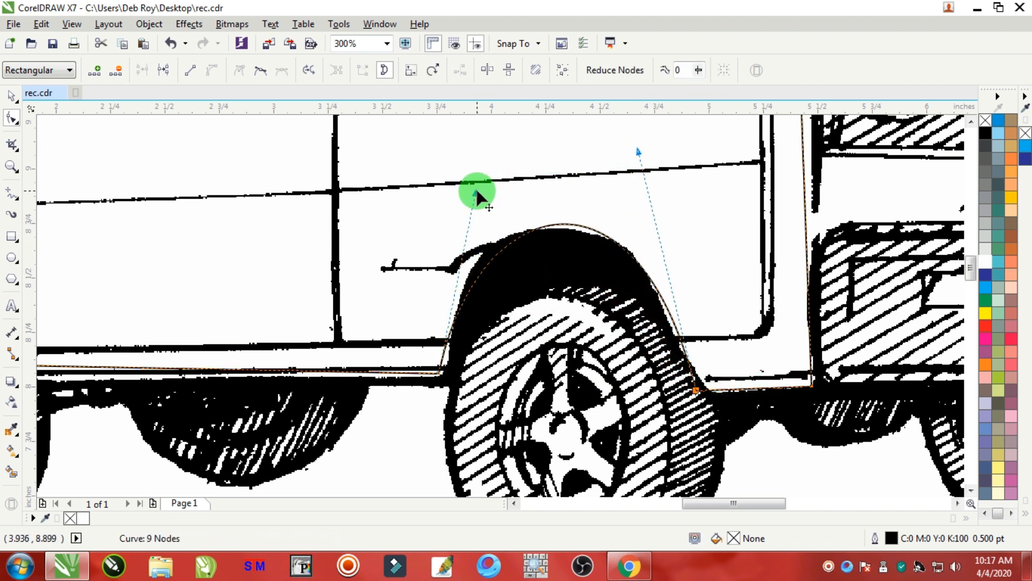
pyautogui.moveTo(476, 192); pyautogui.dragTo(454, 196)
# Fill the traced body shape with white.
pyautogui.scroll(-6, 744, 396)
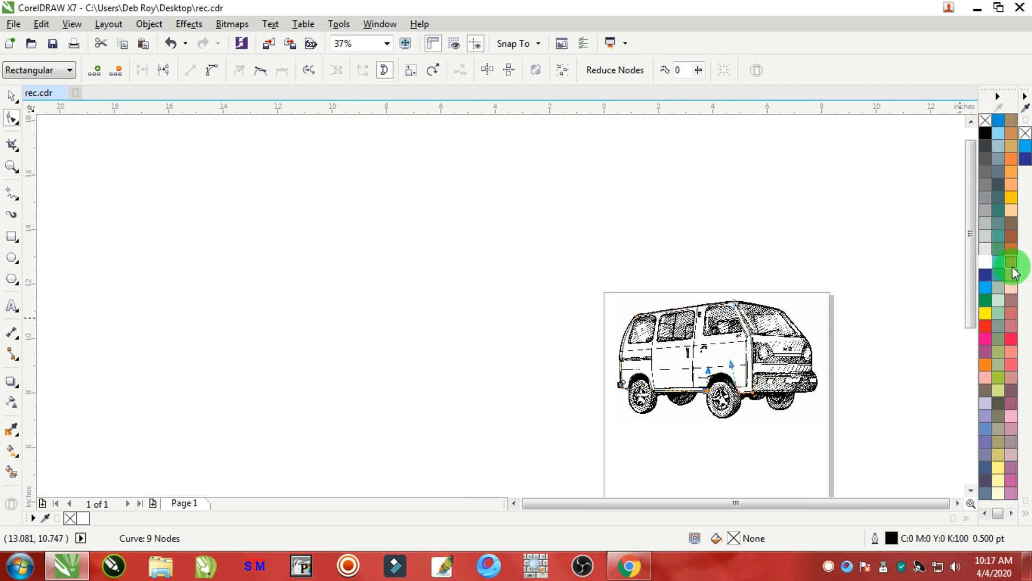
pyautogui.click(986, 262)
pyautogui.scroll(2, 731, 351)
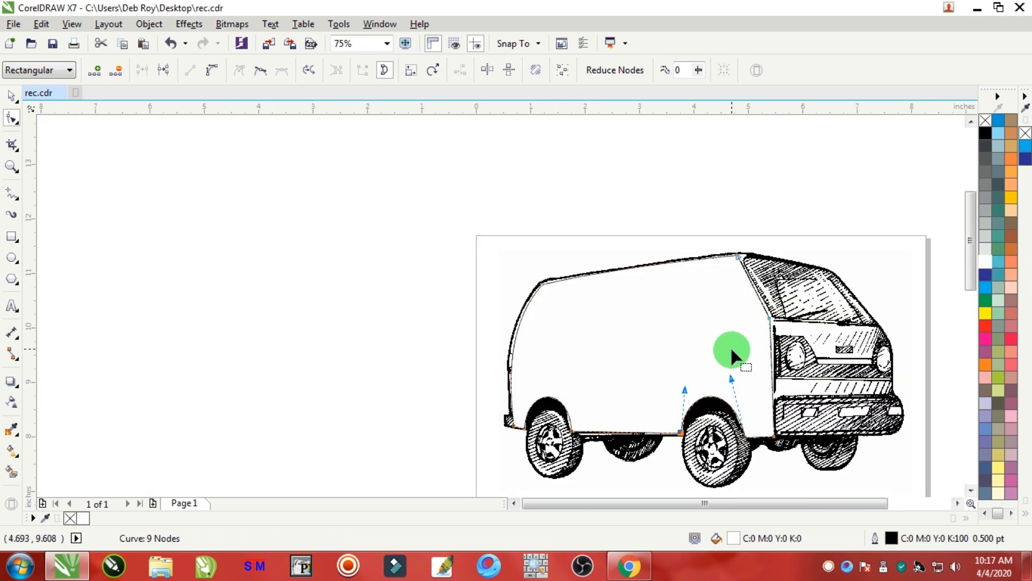
# Select the body shape and set its outline colour to white.
pyautogui.click(12, 97)
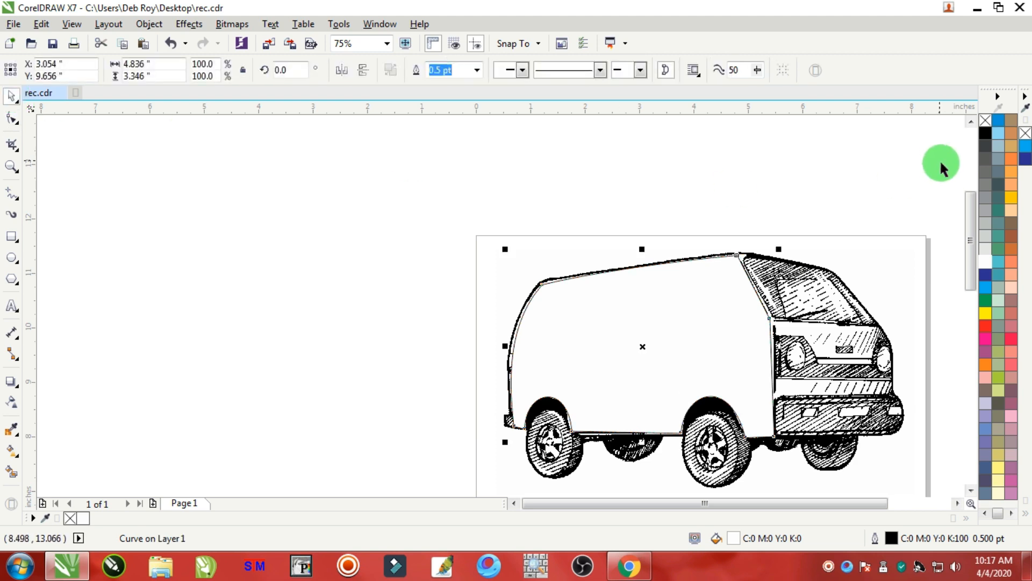
pyautogui.rightClick(985, 262)
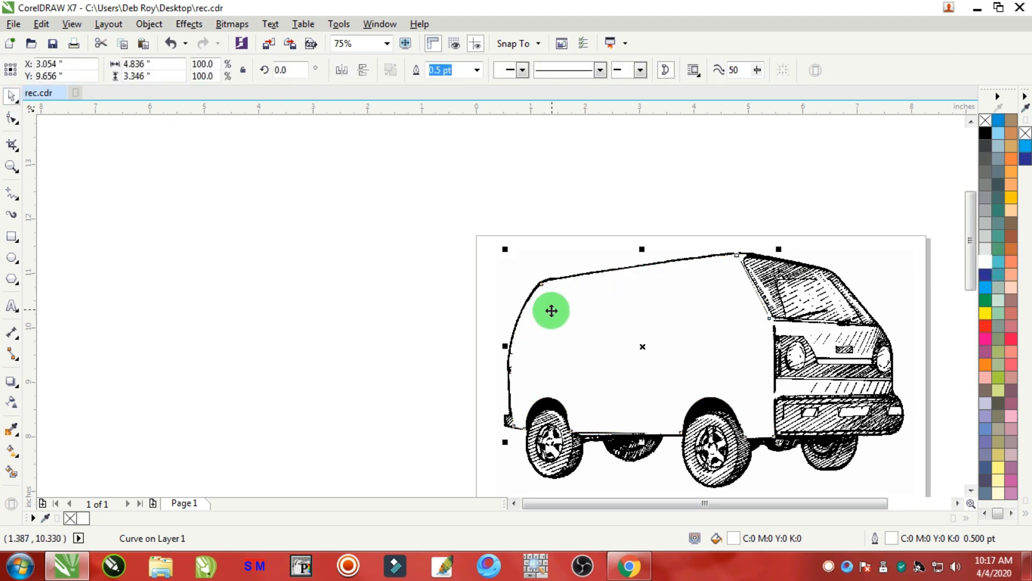
pyautogui.scroll(3, 551, 309)
pyautogui.scroll(-3, 546, 313)
pyautogui.scroll(3, 763, 277)
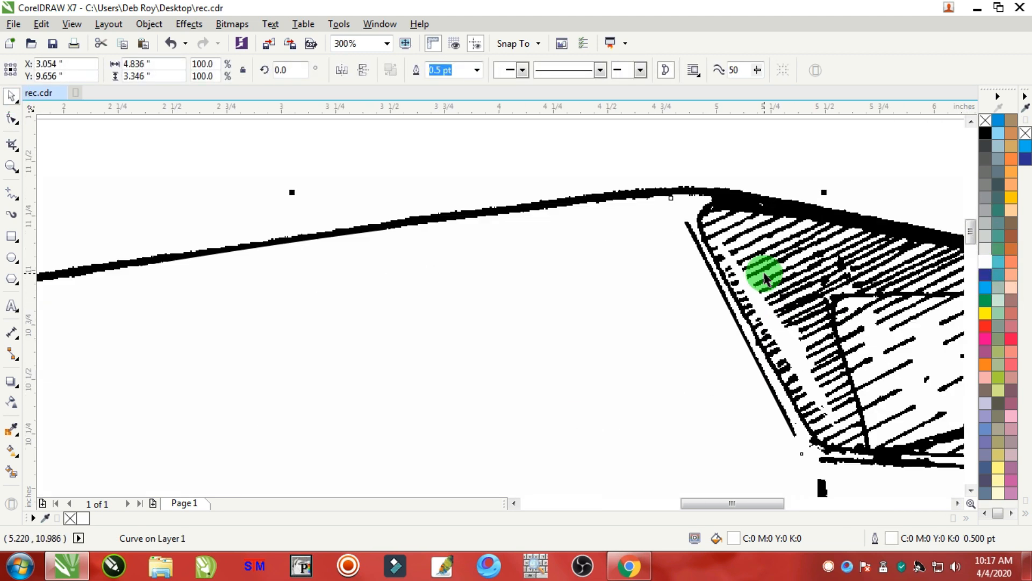
pyautogui.scroll(-4, 763, 277)
pyautogui.scroll(2, 744, 329)
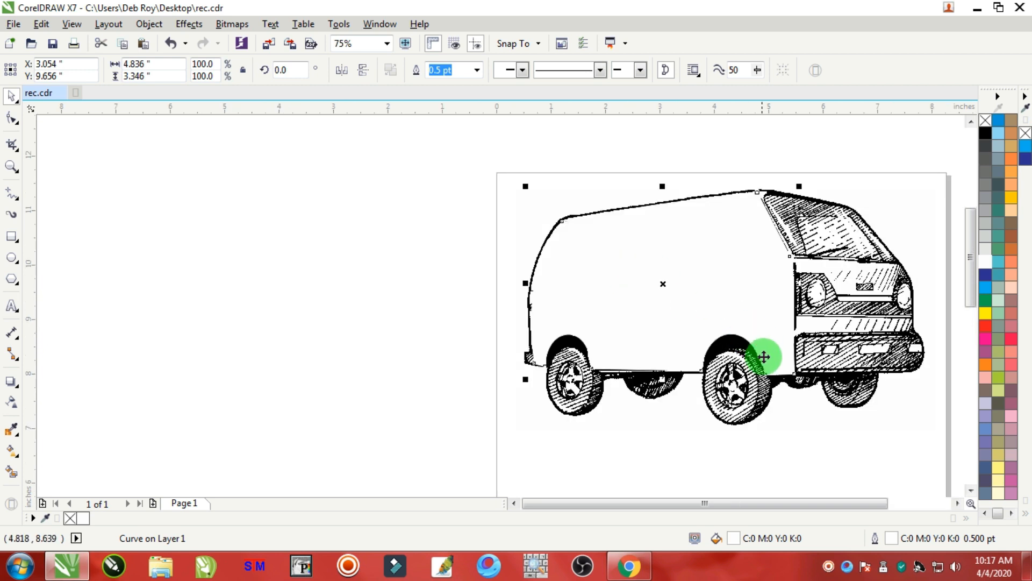
# Select the traced body shape together with the van bitmap and group them.
pyautogui.scroll(1, 762, 360)
pyautogui.scroll(-1, 760, 364)
pyautogui.moveTo(953, 136); pyautogui.dragTo(486, 431)
pyautogui.rightClick(753, 252)
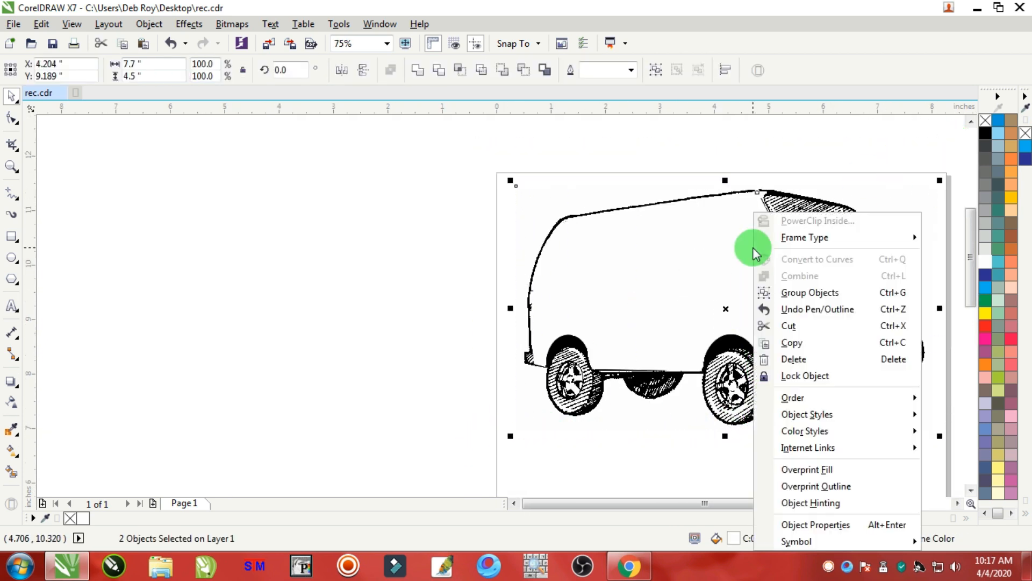
pyautogui.click(810, 292)
# Add artistic text beside the page with the lines "School Pool Car" and "CAR AVAILABLE HERE".
pyautogui.click(334, 204)
pyautogui.scroll(1, 307, 231)
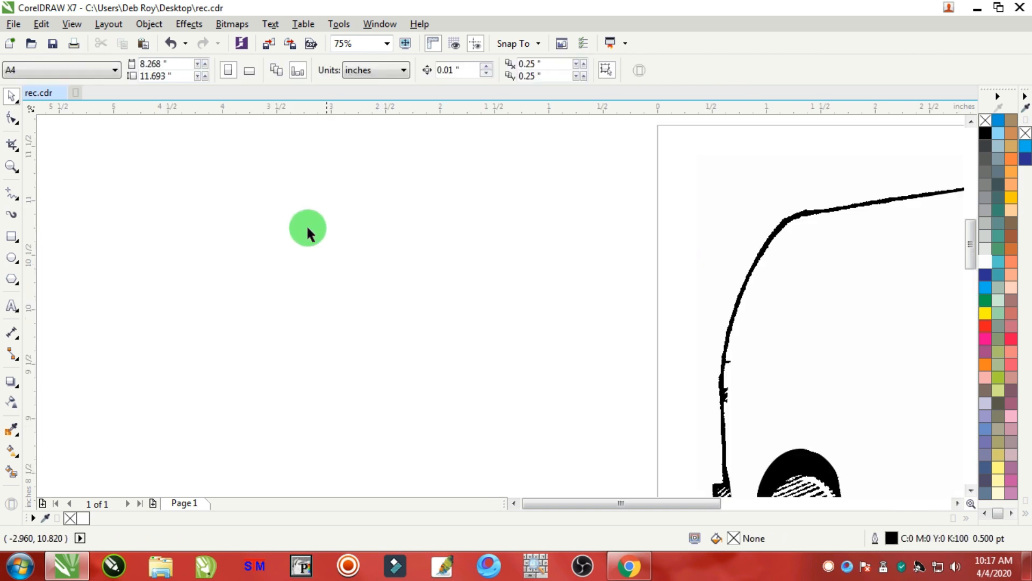
pyautogui.click(11, 305)
pyautogui.click(217, 296)
pyautogui.scroll(1, 218, 299)
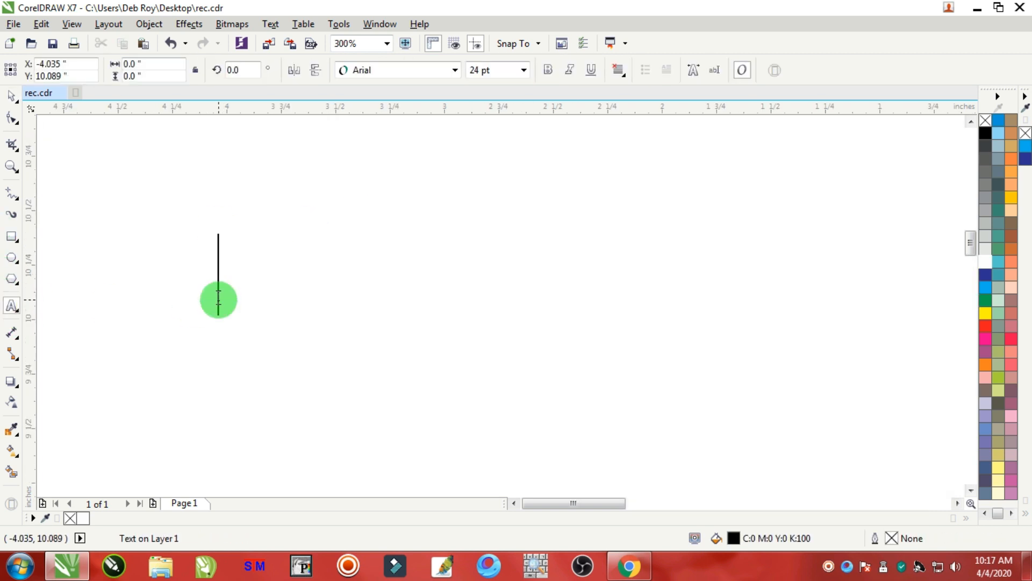
pyautogui.write('Schoo')
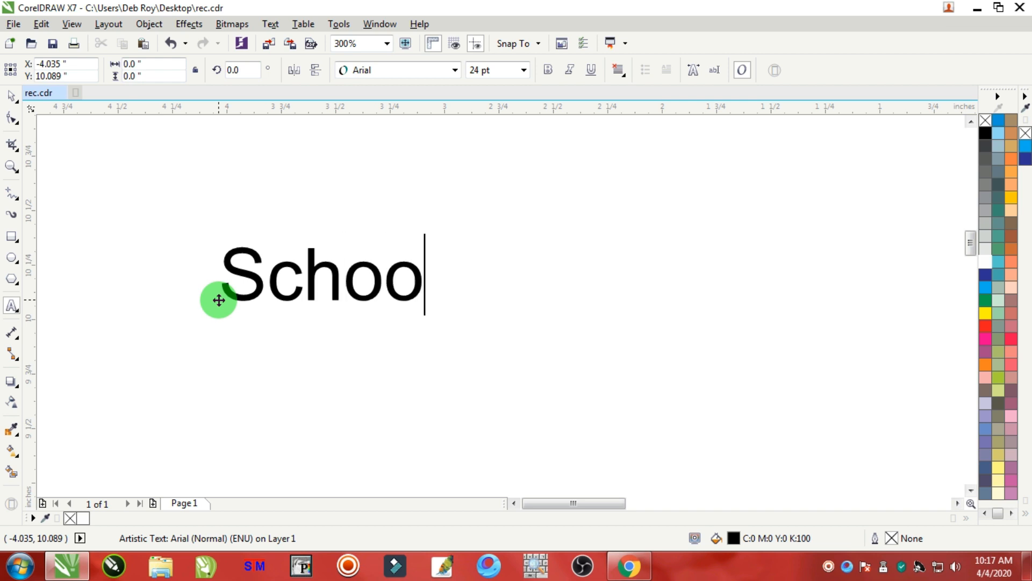
pyautogui.write('l Pool ')
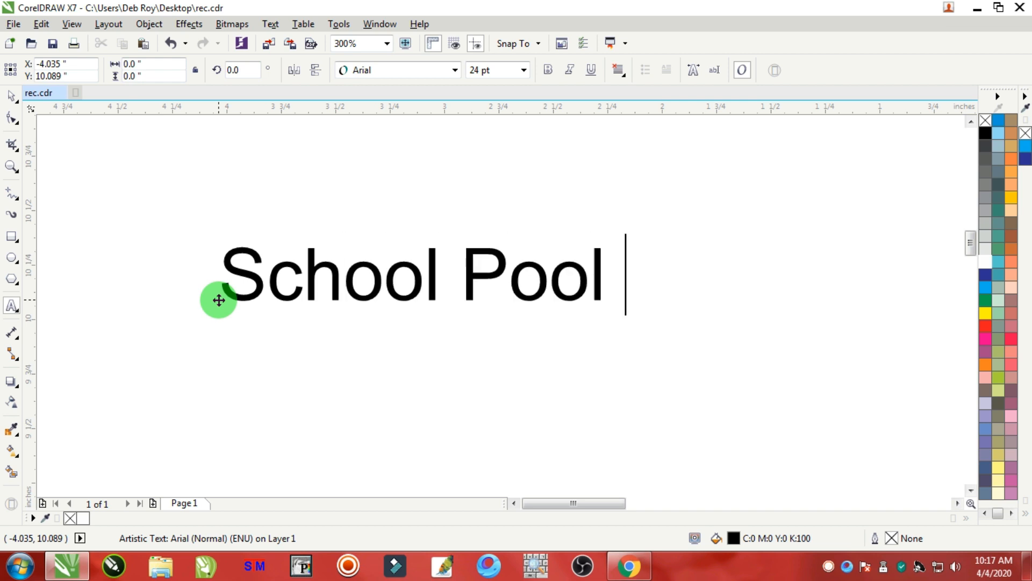
pyautogui.write('Car Car')
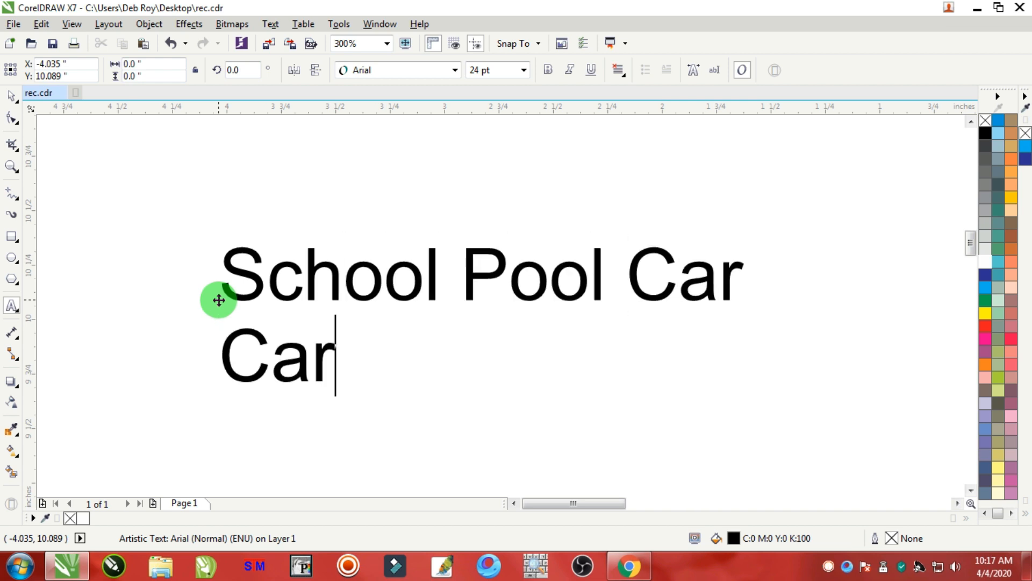
pyautogui.press('BackSpace')
pyautogui.press('BackSpace')
pyautogui.write('AR')
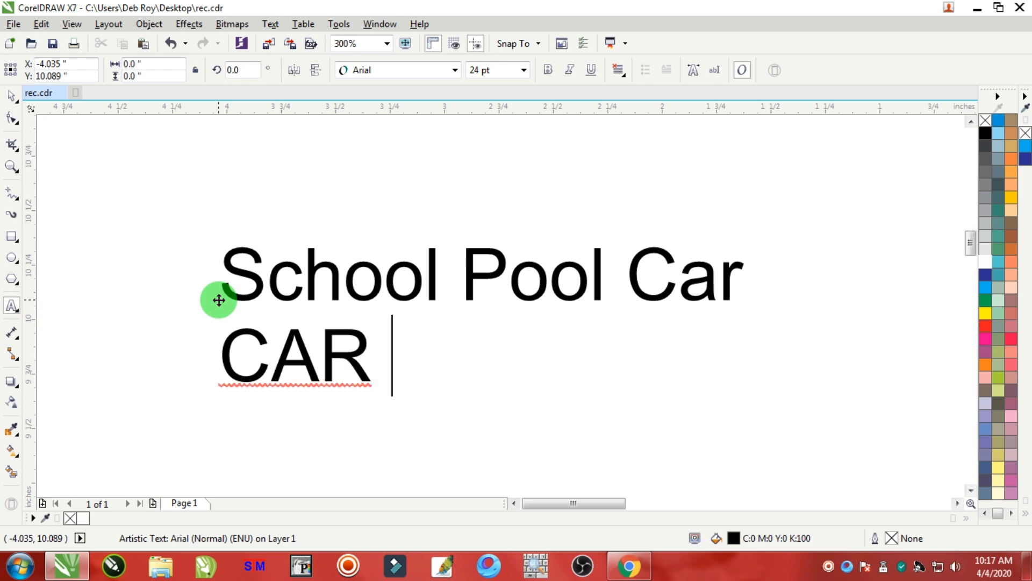
pyautogui.write(' AVAILABL')
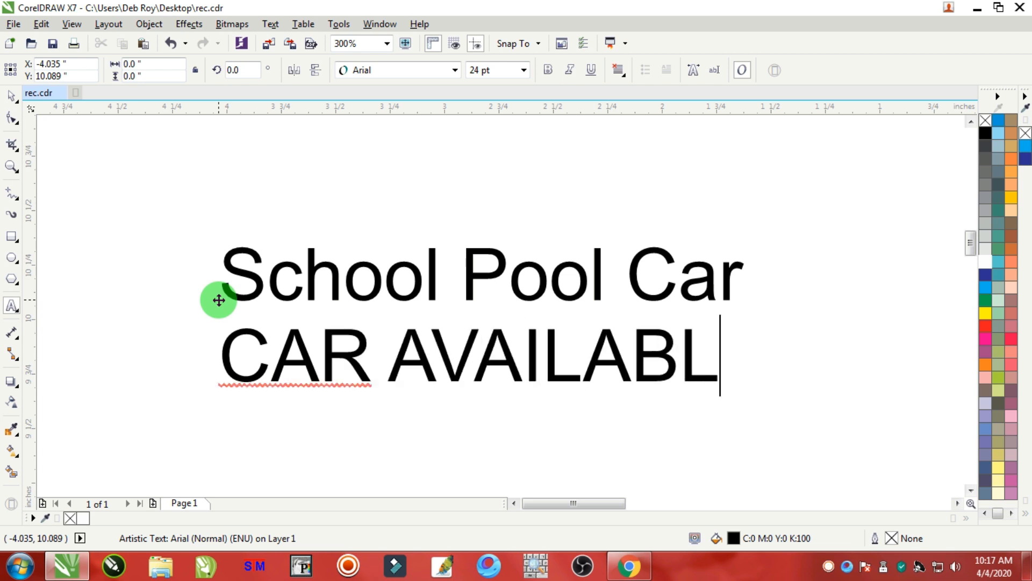
pyautogui.write('E HERE')
pyautogui.press('Return')
# Type the next line "IN ANY OCCASIONS" and start a new line.
pyautogui.write('IONM')
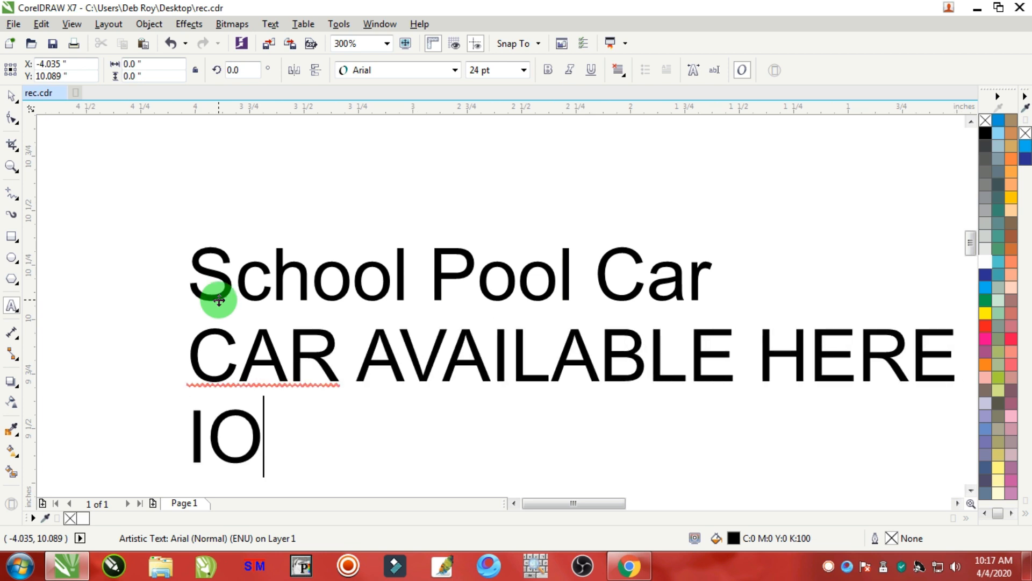
pyautogui.press('BackSpace')
pyautogui.press('BackSpace')
pyautogui.press('BackSpace')
pyautogui.press('BackSpace')
pyautogui.write('N ANY OCC')
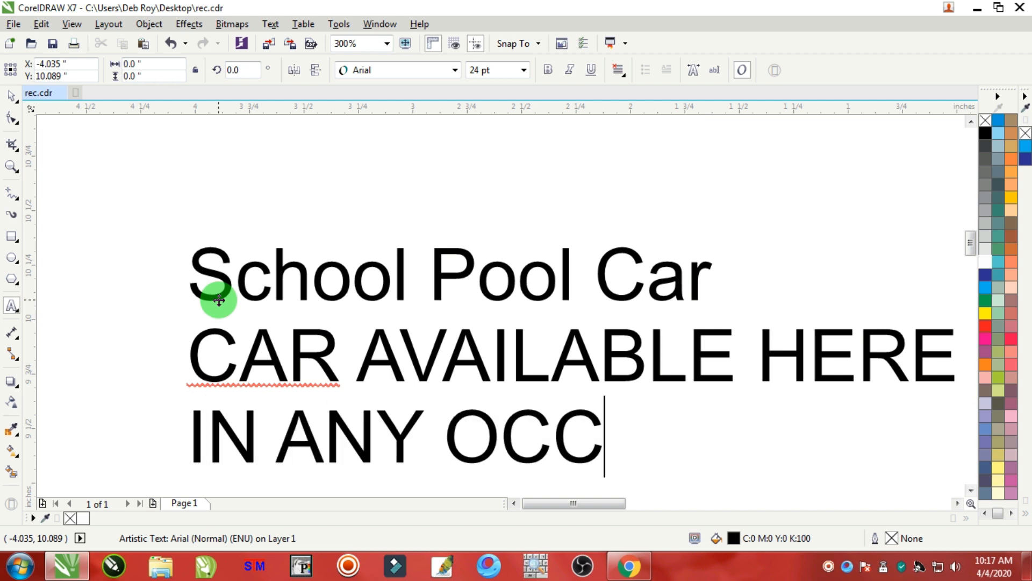
pyautogui.write('ASIONS')
pyautogui.press('Return')
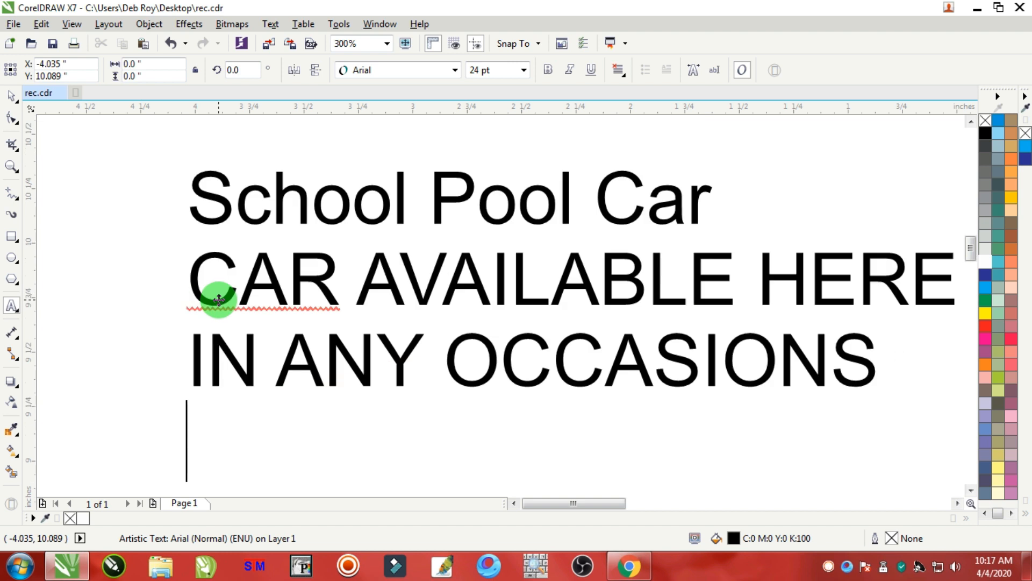
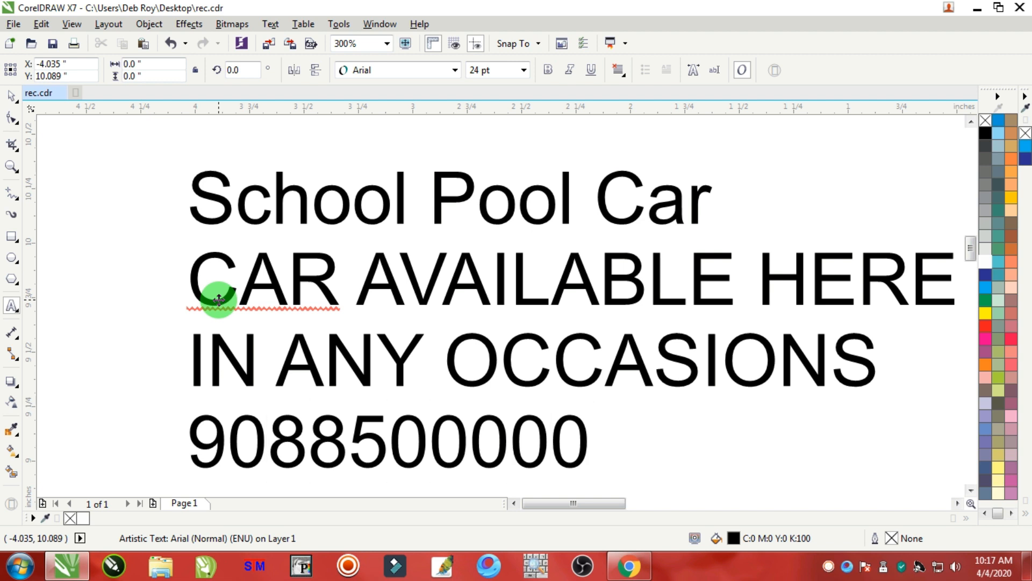
# Enter two contact phone numbers on separate lines, correcting digits in the second number.
pyautogui.press('Return')
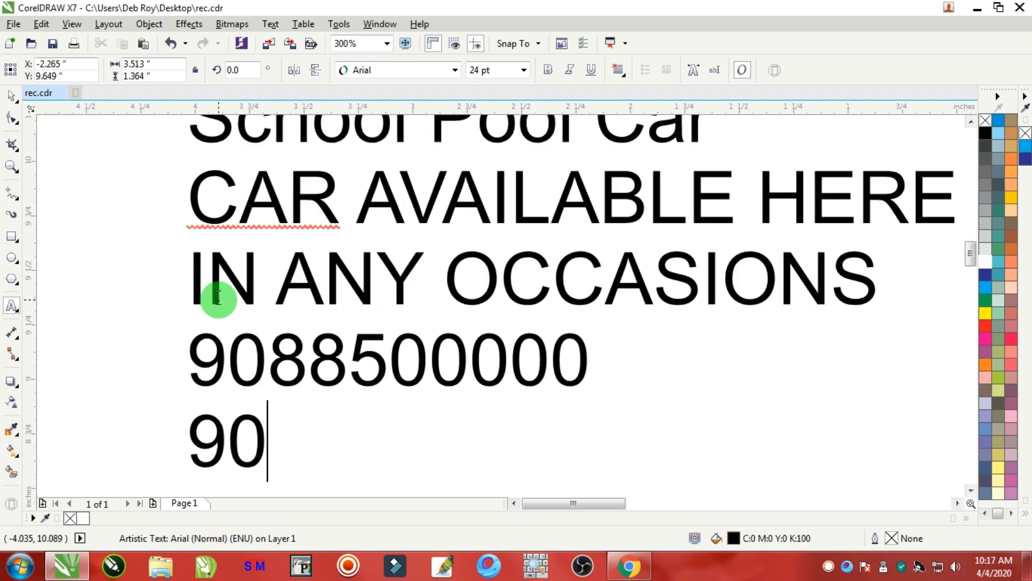
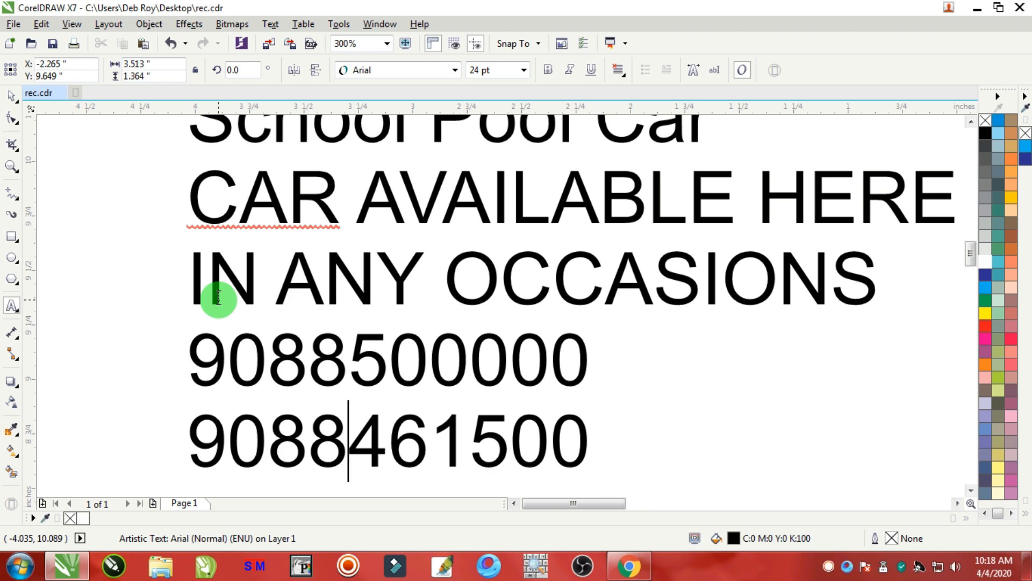
pyautogui.hotkey('shift', 'Left')
pyautogui.hotkey('shift', 'Left')
pyautogui.hotkey('shift', 'Left')
pyautogui.hotkey('shift', 'Left')
pyautogui.hotkey('shift', 'Right')
pyautogui.write('000')
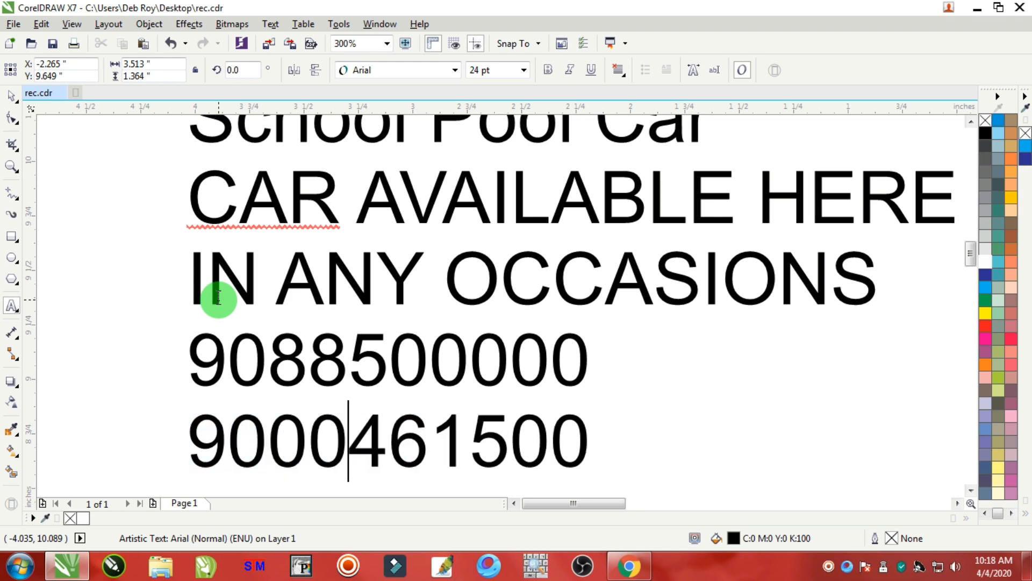
pyautogui.press('End')
pyautogui.press('Return')
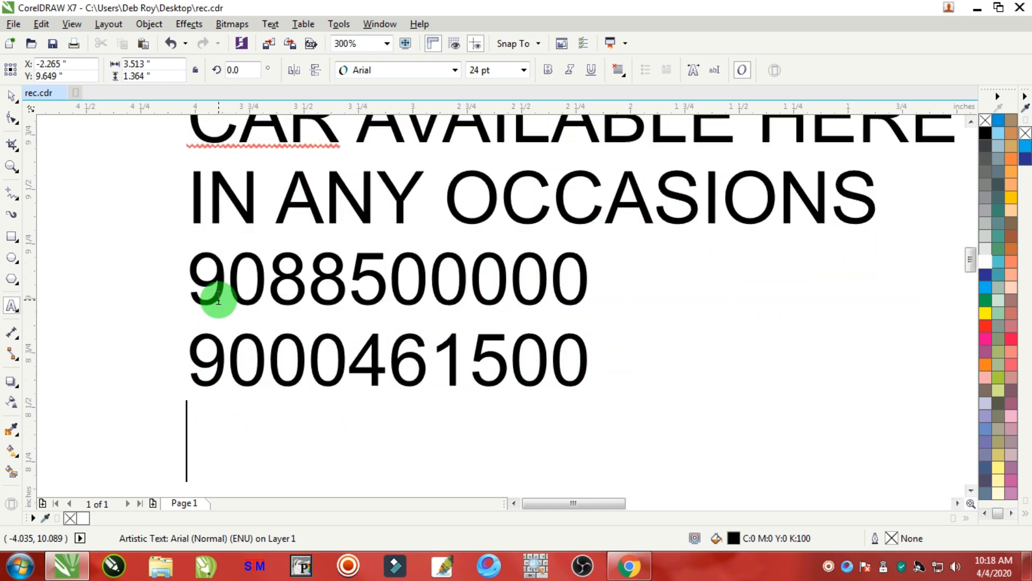
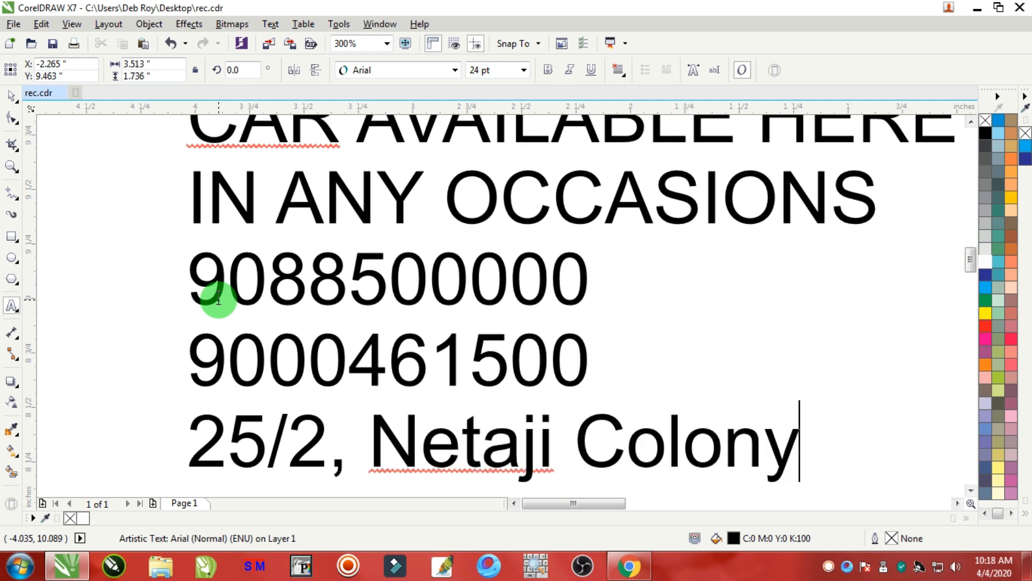
# Add the city and postal code line and a bracketed nearby-landmark line.
pyautogui.press('Return')
pyautogui.write('Kolkat')
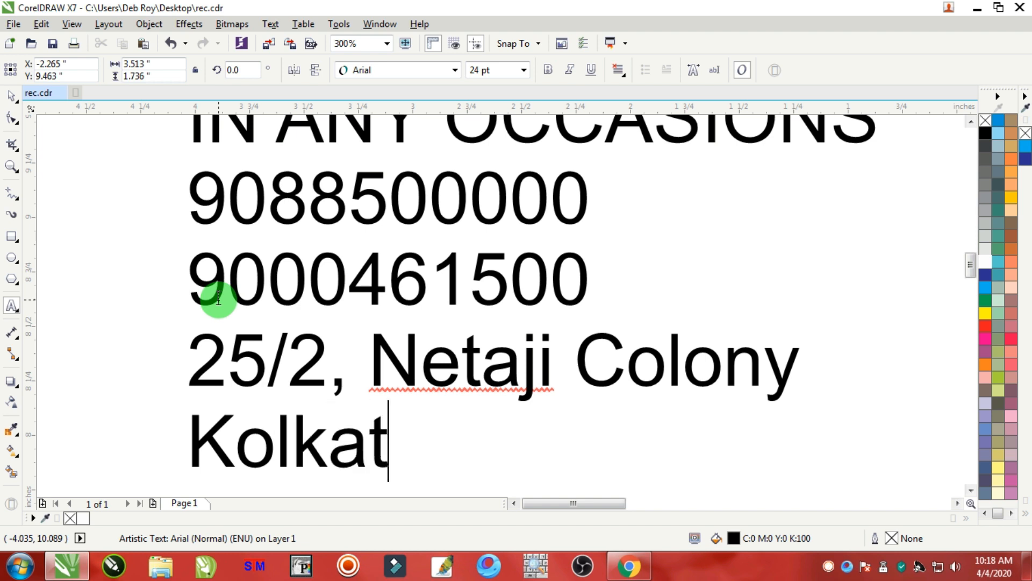
pyautogui.write('a - 700 090')
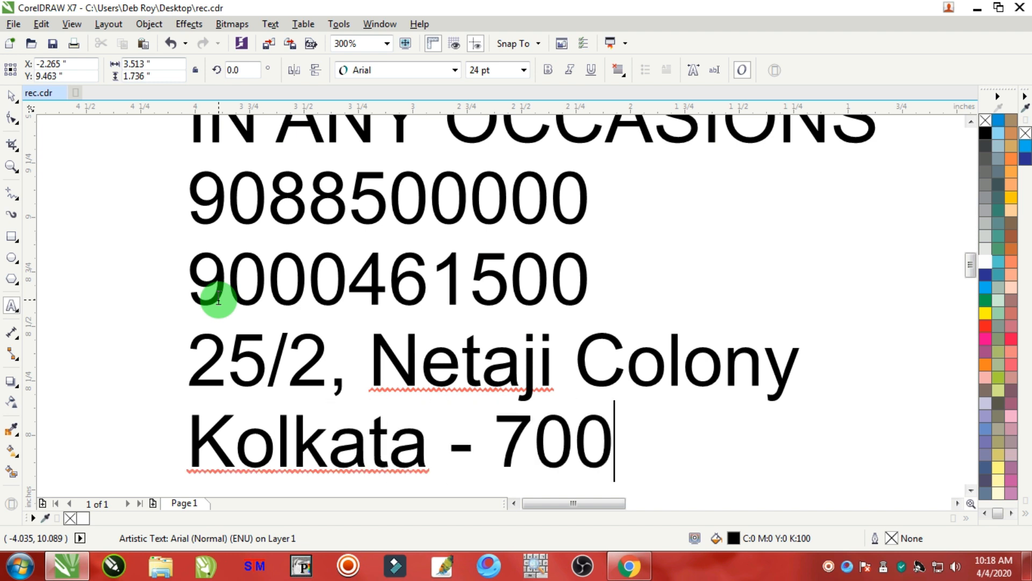
pyautogui.press('Return')
pyautogui.write('(Near')
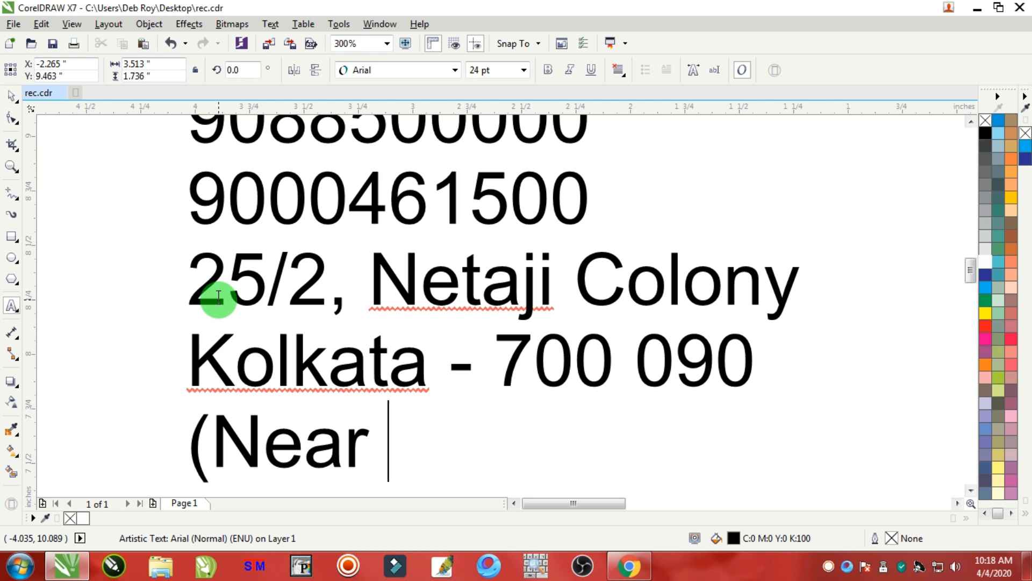
pyautogui.write(' Bidhan Park')
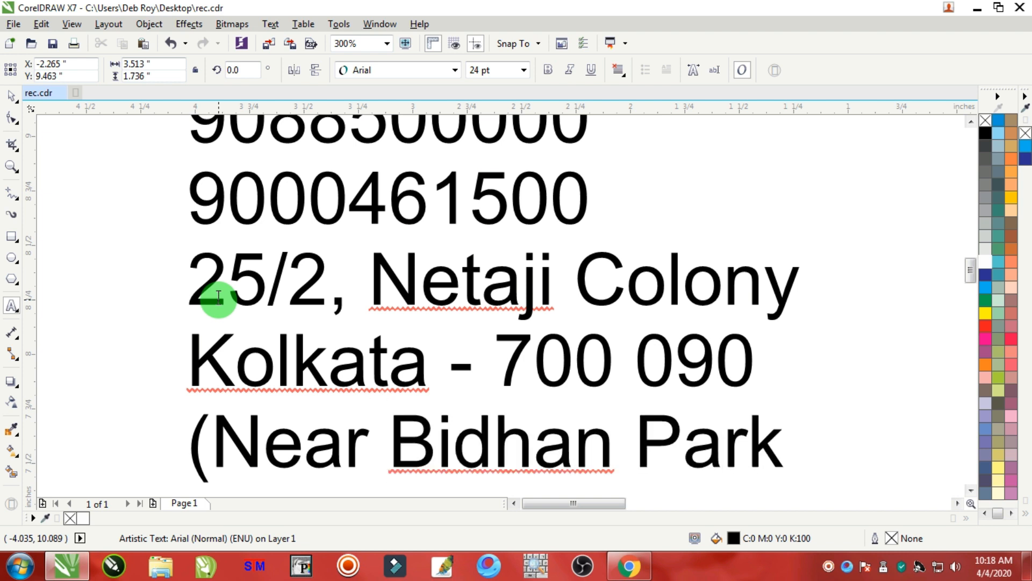
# Cut the "School Pool Car" line out of the text block and paste it as separate text on the van's side.
pyautogui.scroll(-3, 632, 269)
pyautogui.scroll(-3, 767, 254)
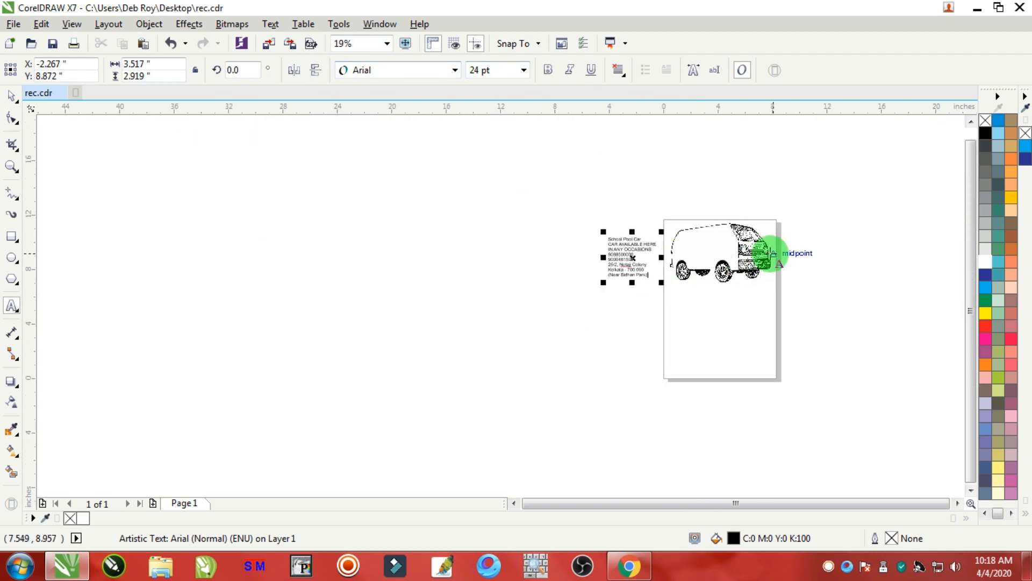
pyautogui.scroll(3, 710, 245)
pyautogui.moveTo(300, 221); pyautogui.dragTo(432, 222)
pyautogui.hotkey('ctrl', 'x')
pyautogui.click(606, 234)
pyautogui.hotkey('ctrl', 'v')
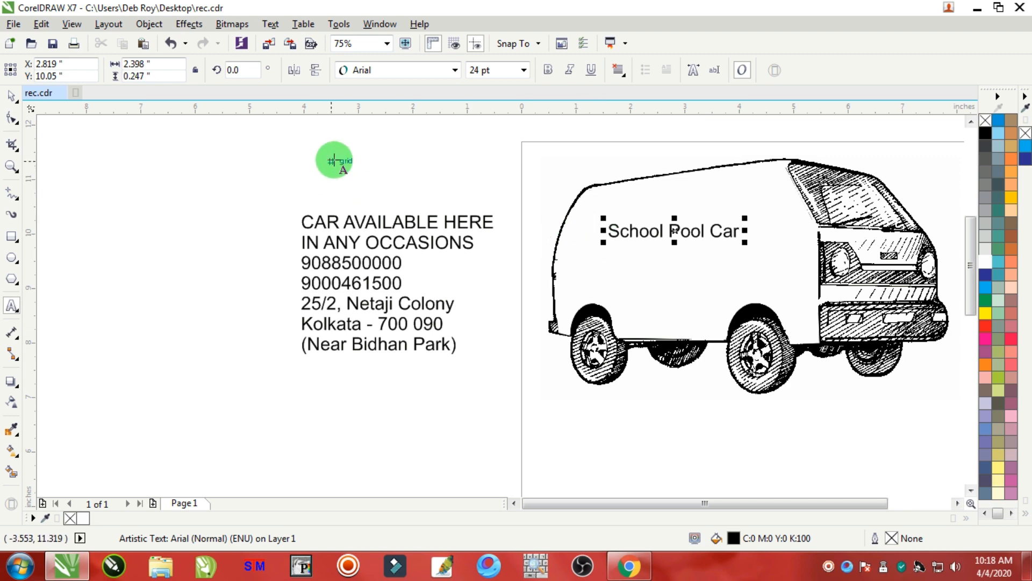
# Make the "School Pool Car" text bold and set its font to Impact.
pyautogui.click(12, 120)
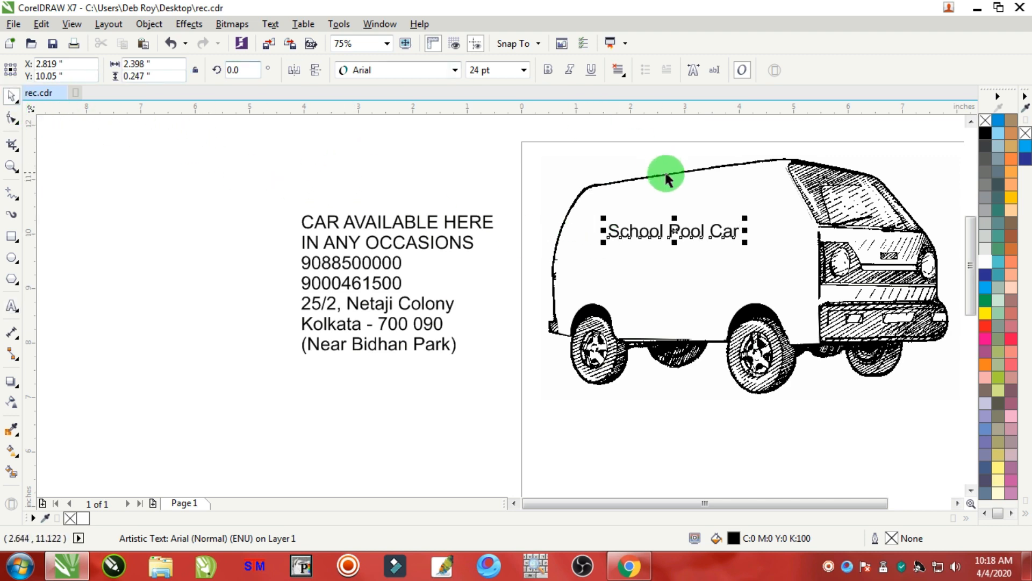
pyautogui.scroll(2, 717, 222)
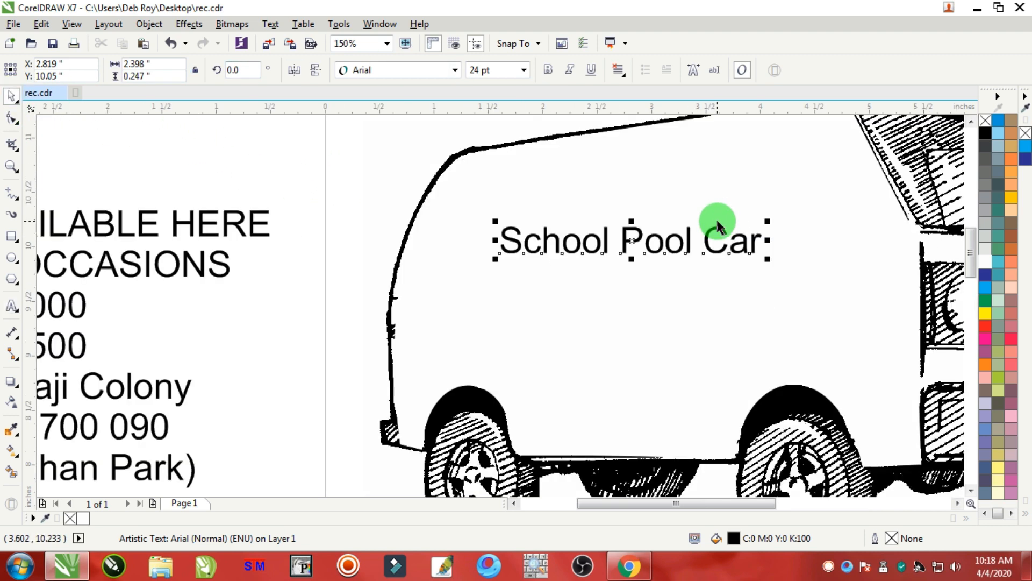
pyautogui.click(547, 73)
pyautogui.click(379, 69)
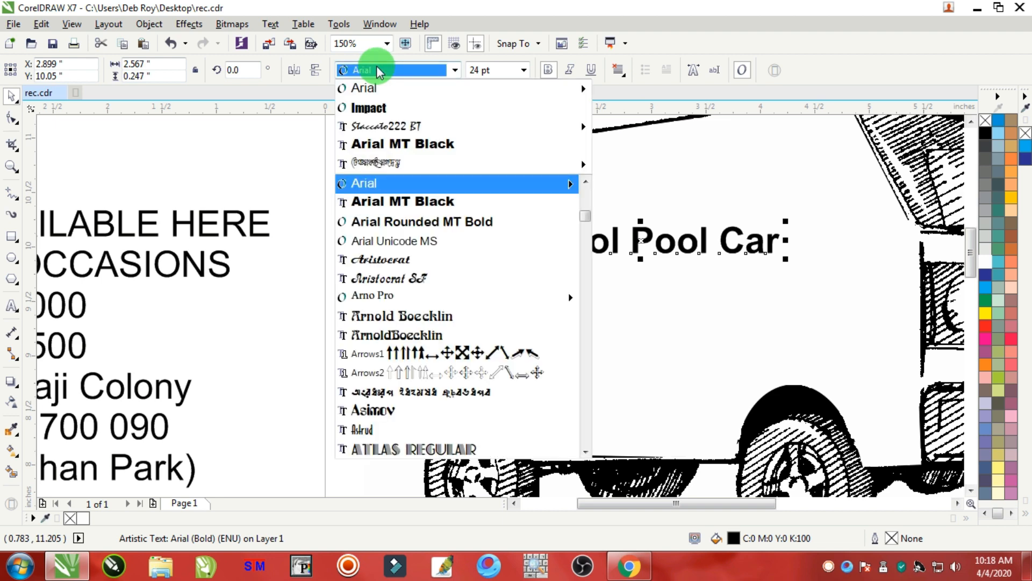
pyautogui.click(369, 108)
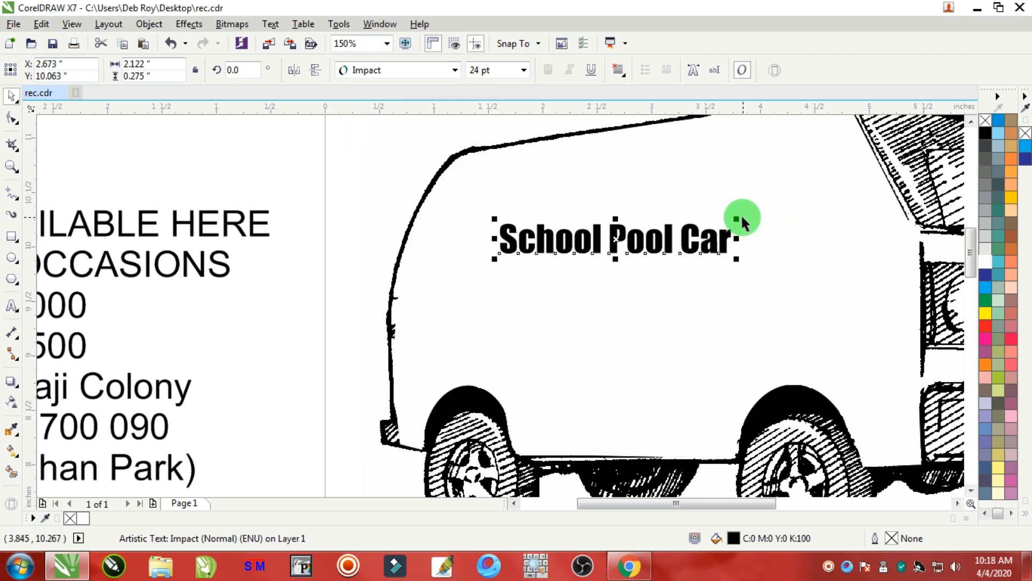
# Scale the "School Pool Car" text up to about 40 pt.
pyautogui.moveTo(737, 219); pyautogui.dragTo(811, 189)
pyautogui.scroll(-2, 776, 173)
pyautogui.scroll(2, 755, 198)
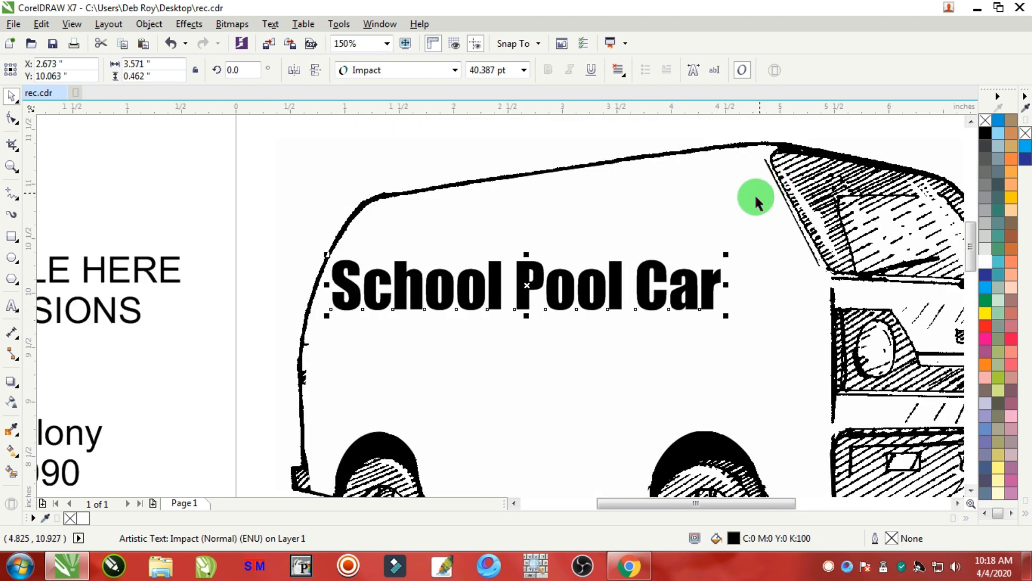
# Move the title text up toward the roofline and stretch it taller and slightly wider.
pyautogui.moveTo(654, 266); pyautogui.dragTo(635, 246)
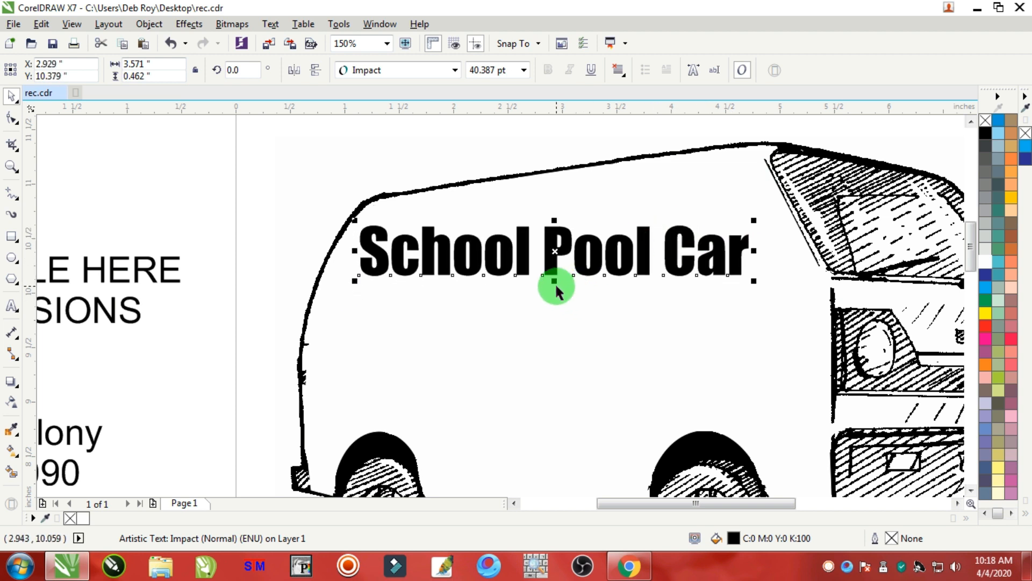
pyautogui.moveTo(554, 281); pyautogui.dragTo(555, 295)
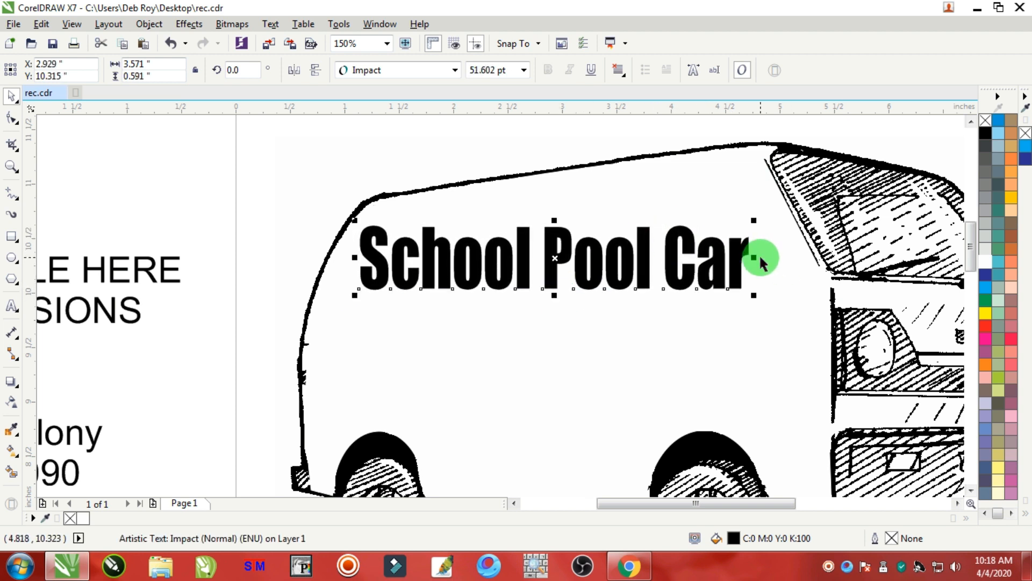
pyautogui.moveTo(755, 257); pyautogui.dragTo(770, 257)
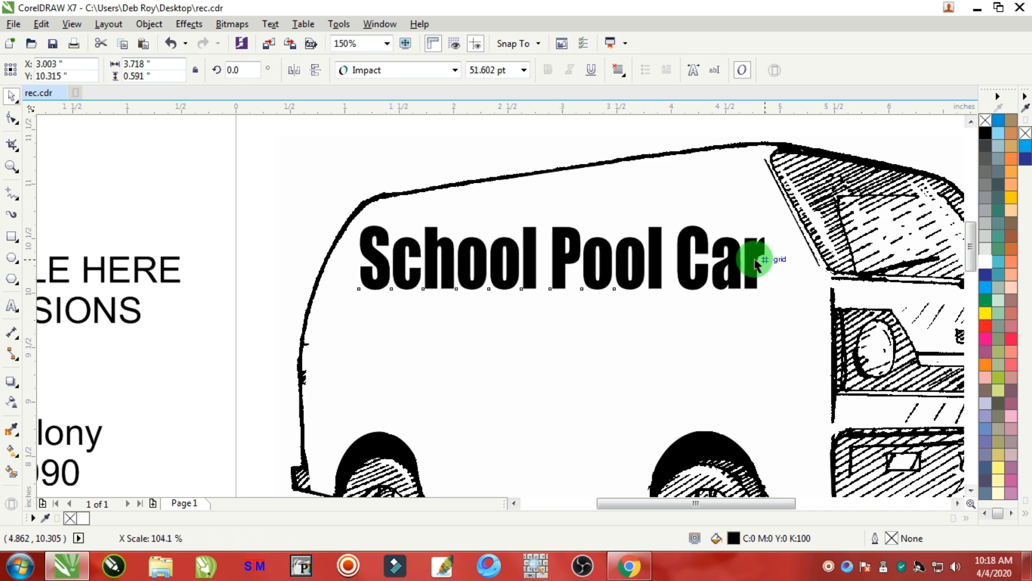
# Apply a single-arc Envelope to the title, raising its right end's top and lowering its right end's bottom.
pyautogui.click(13, 390)
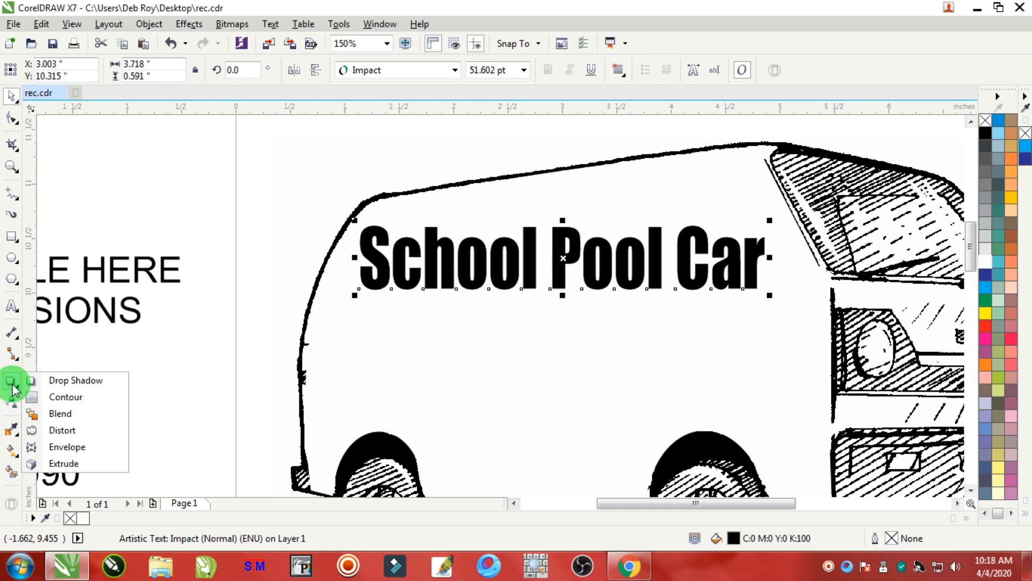
pyautogui.click(70, 446)
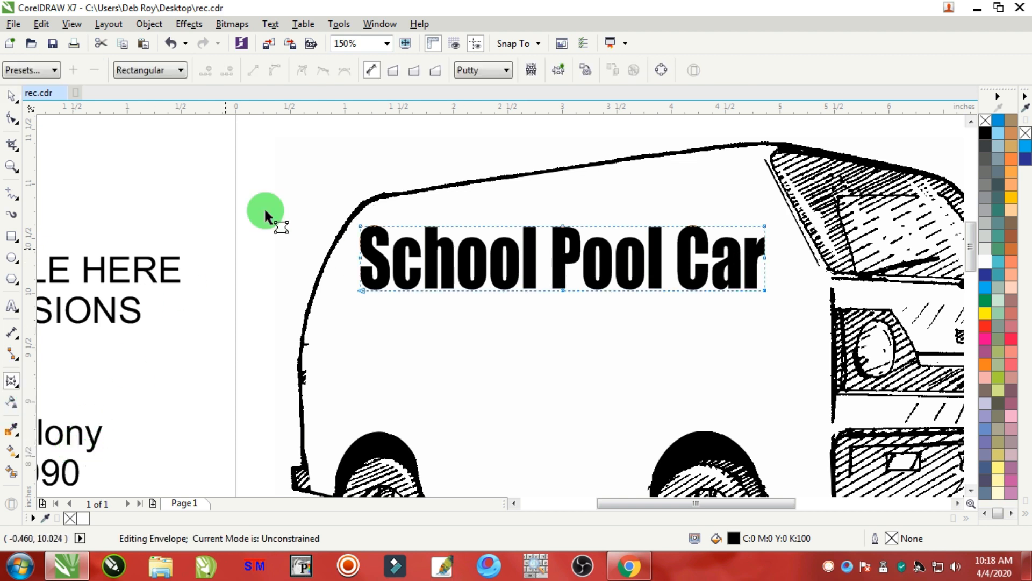
pyautogui.click(414, 70)
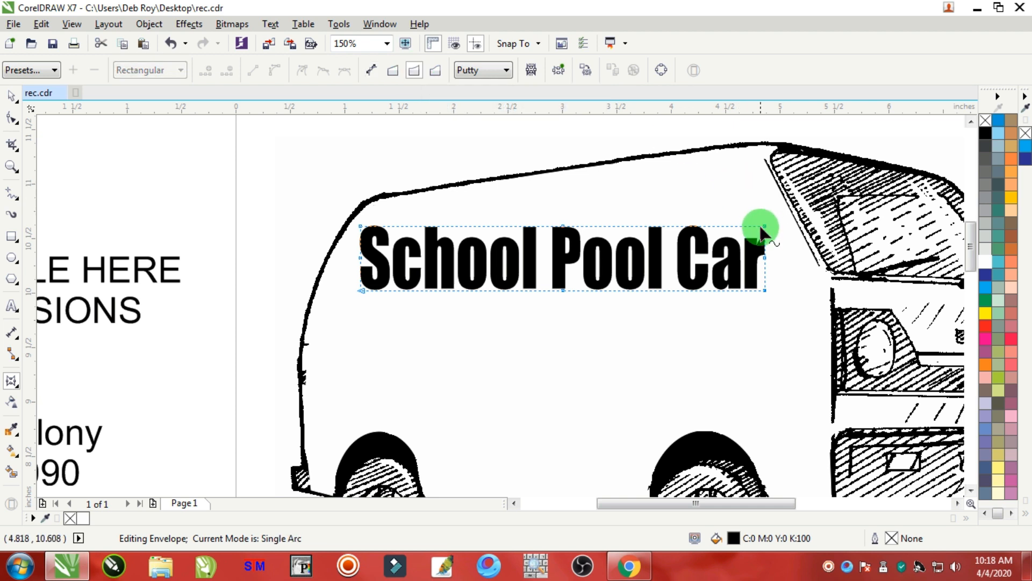
pyautogui.moveTo(764, 229); pyautogui.dragTo(768, 203)
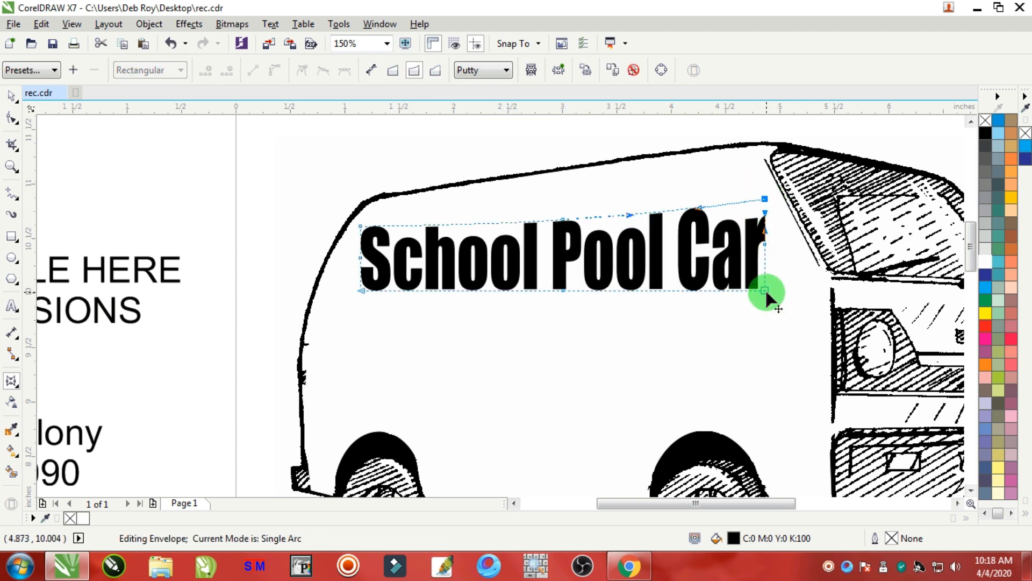
pyautogui.moveTo(766, 293); pyautogui.dragTo(765, 303)
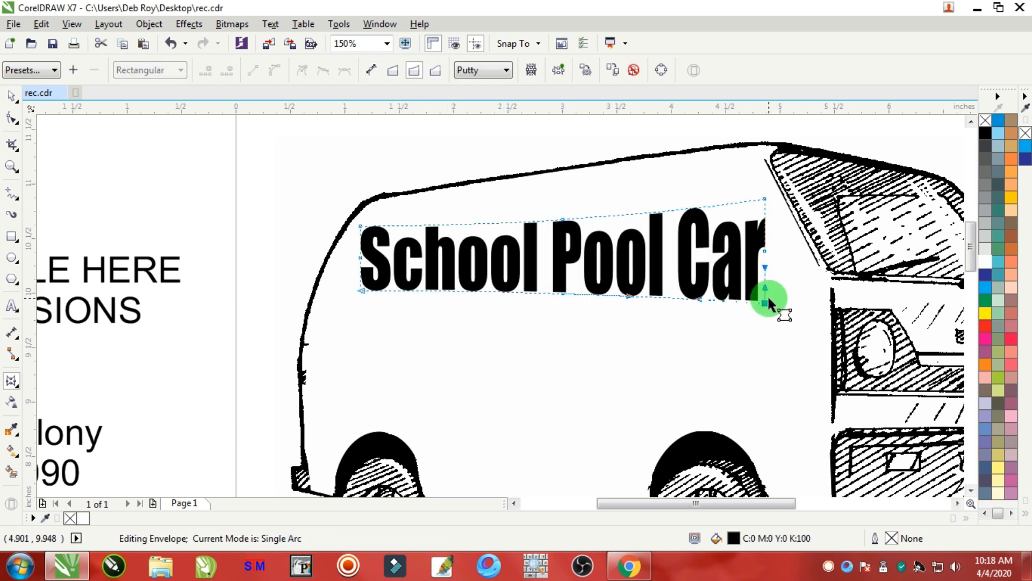
# Rotate the "School Pool Car" title about 6° so it follows the roofline.
pyautogui.click(6, 97)
pyautogui.click(760, 253)
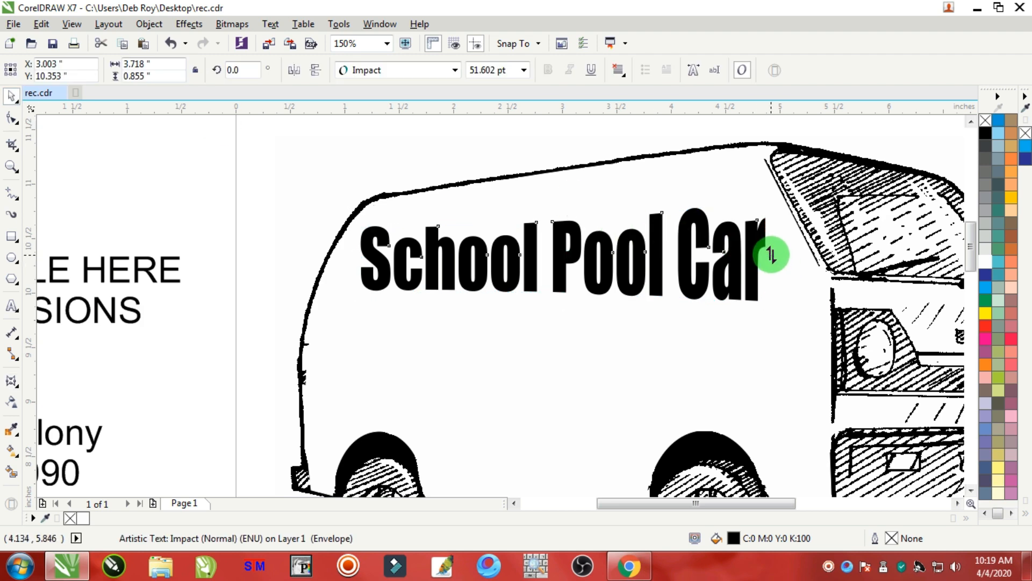
pyautogui.moveTo(771, 254); pyautogui.dragTo(774, 214)
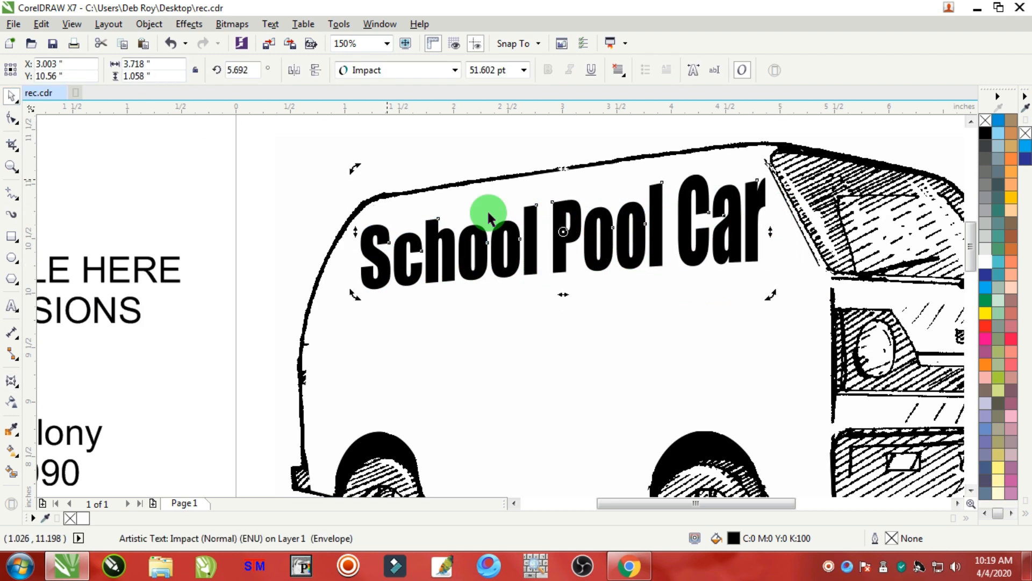
pyautogui.click(150, 171)
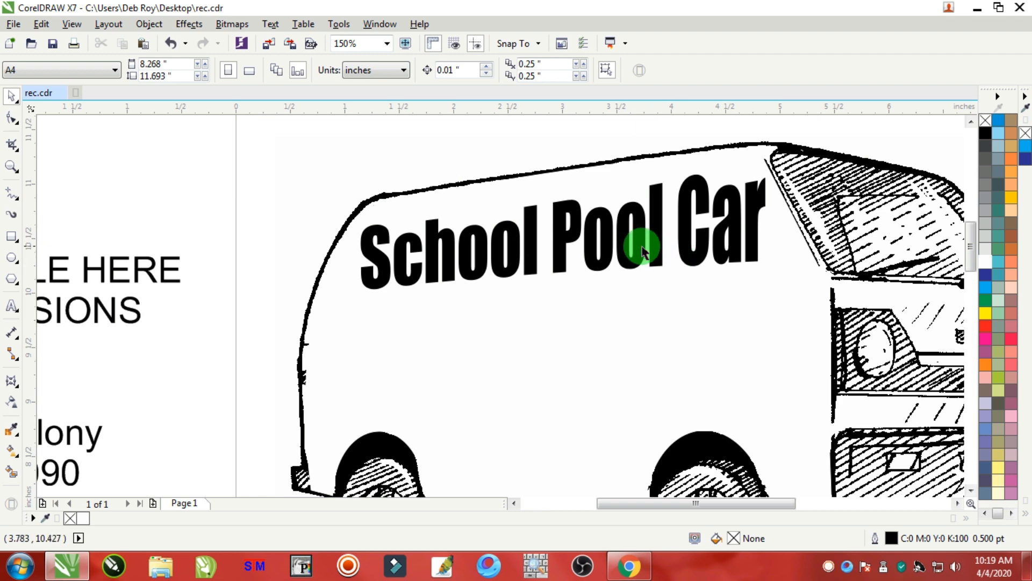
# Nudge the title into place and stretch it slightly taller.
pyautogui.moveTo(643, 246); pyautogui.dragTo(638, 242)
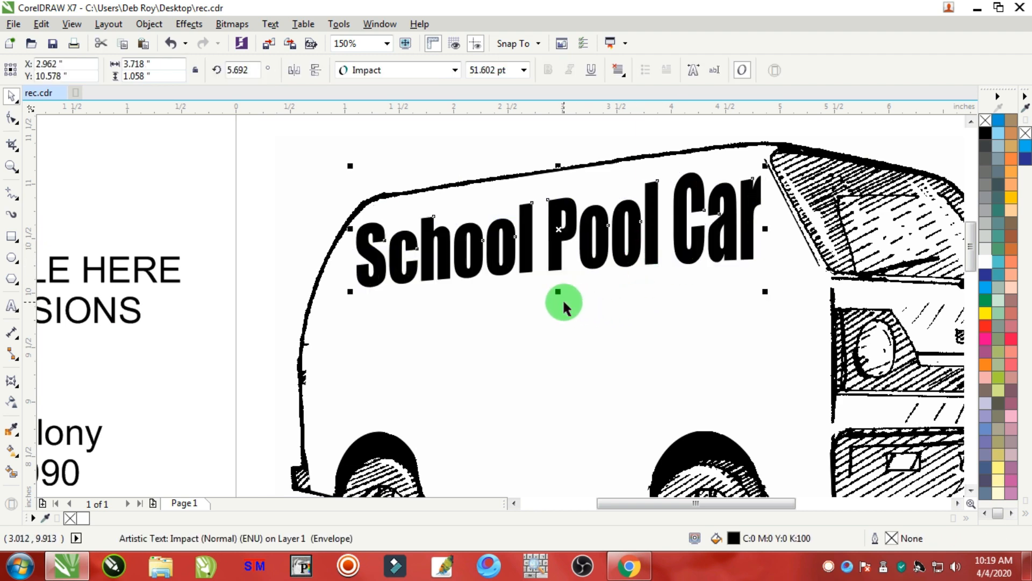
pyautogui.moveTo(561, 293); pyautogui.dragTo(560, 300)
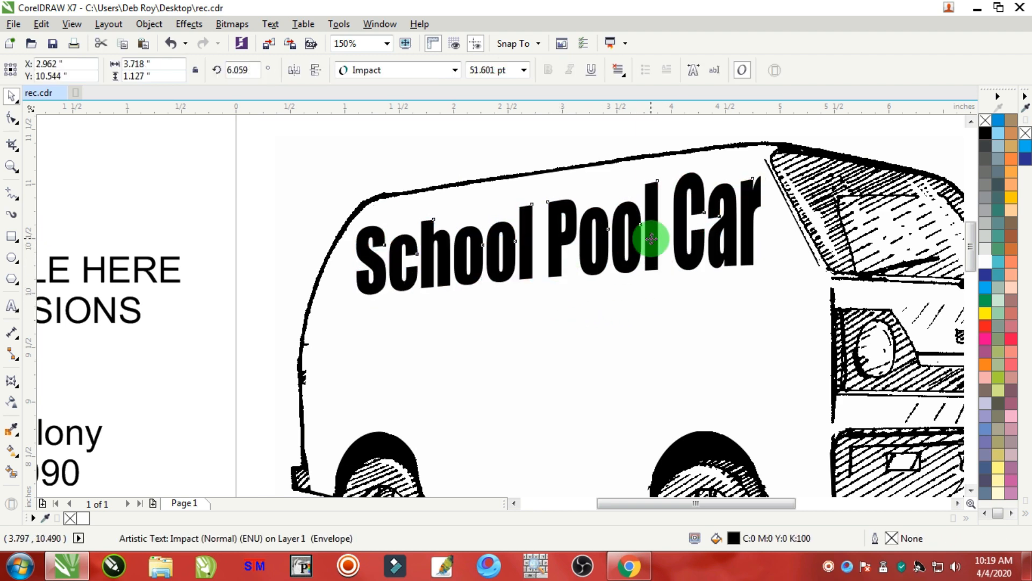
pyautogui.moveTo(652, 239); pyautogui.dragTo(656, 232)
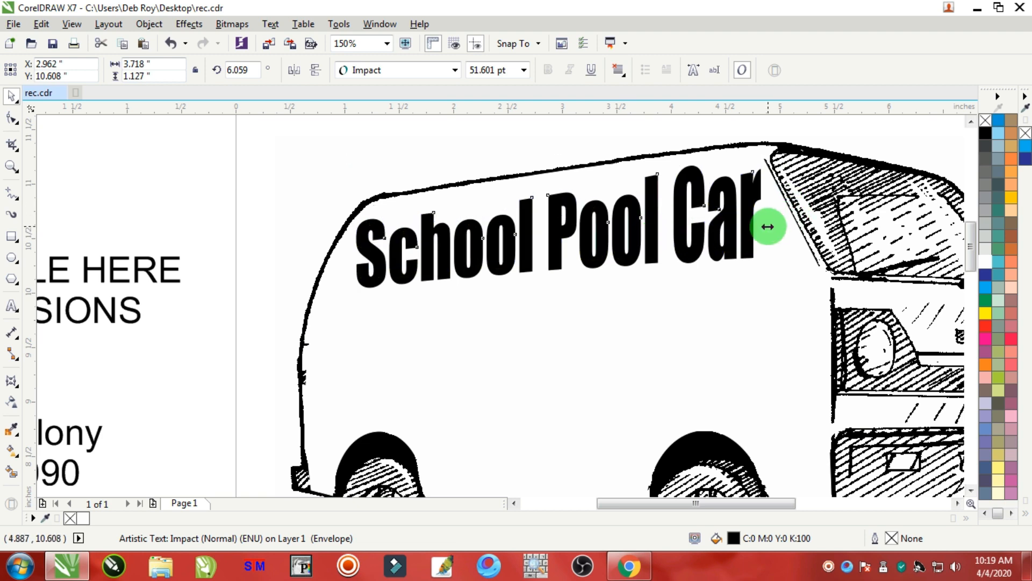
# Cut the "CAR AVAILABLE HERE IN ANY OCCASIONS" lines from the text block and paste them as separate text above the van.
pyautogui.scroll(-2, 767, 226)
pyautogui.scroll(-1, 417, 242)
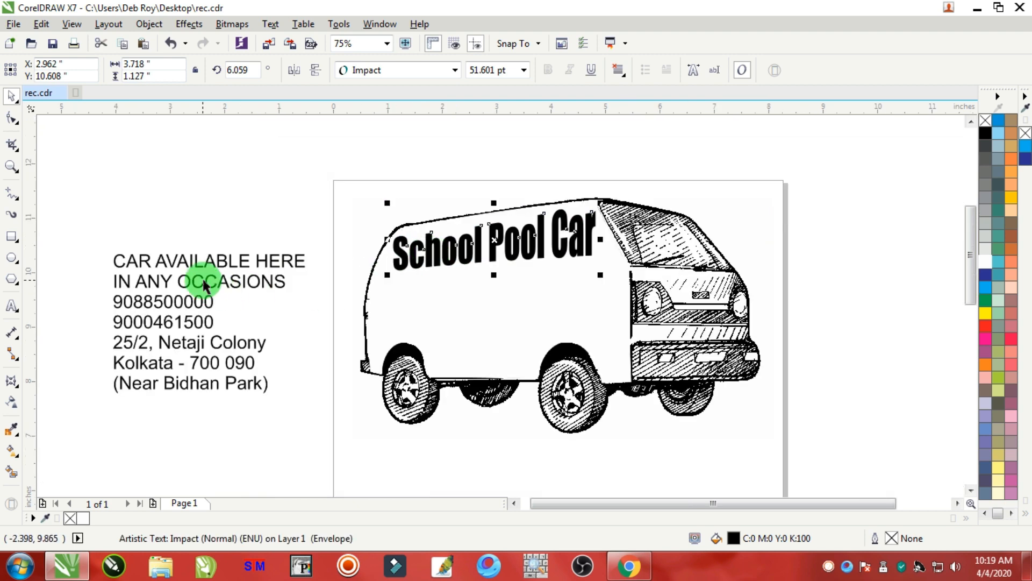
pyautogui.click(206, 284)
pyautogui.click(12, 308)
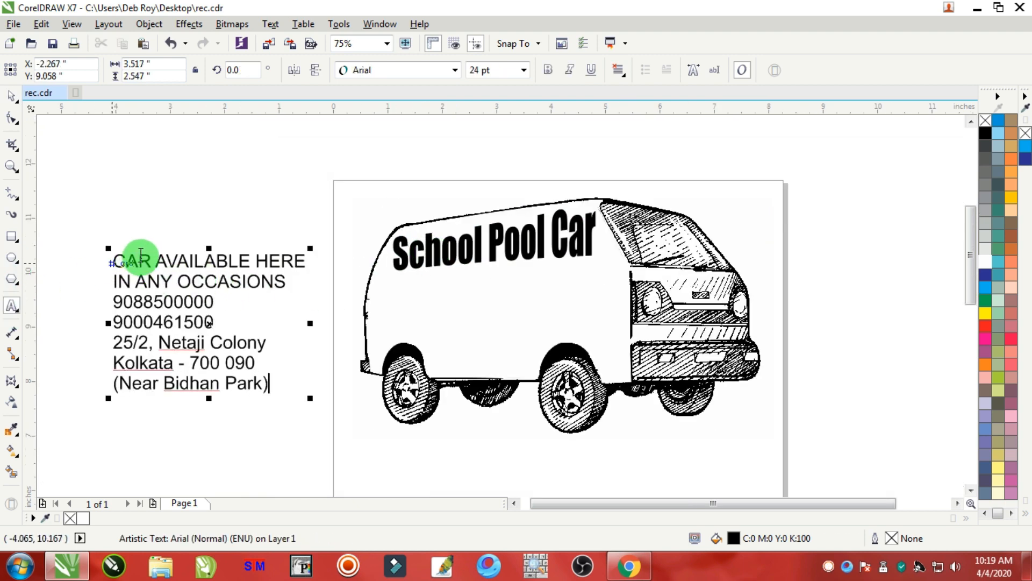
pyautogui.moveTo(118, 257); pyautogui.dragTo(315, 278)
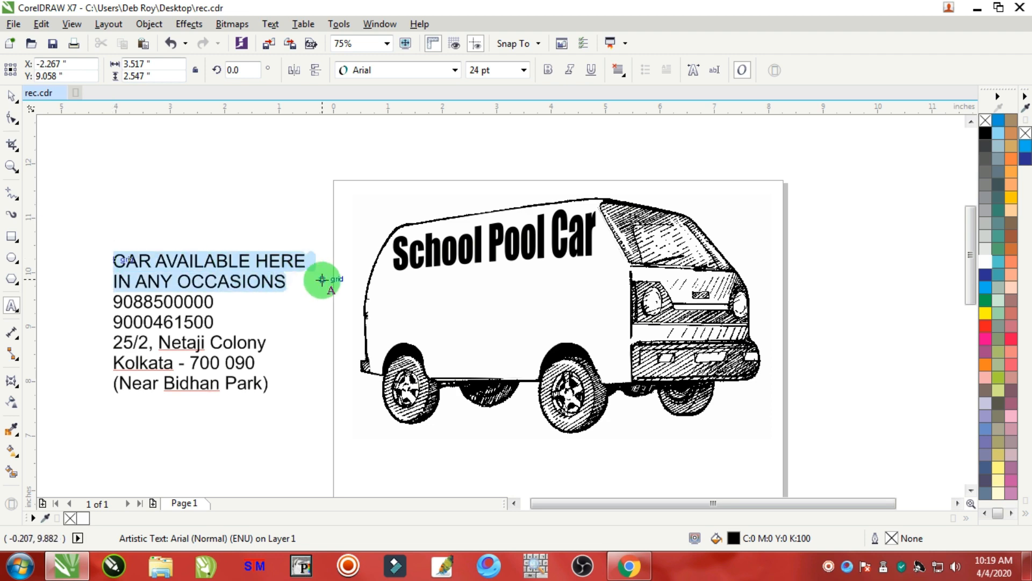
pyautogui.hotkey('ctrl', 'x')
pyautogui.scroll(2, 468, 176)
pyautogui.click(498, 166)
pyautogui.hotkey('ctrl', 'v')
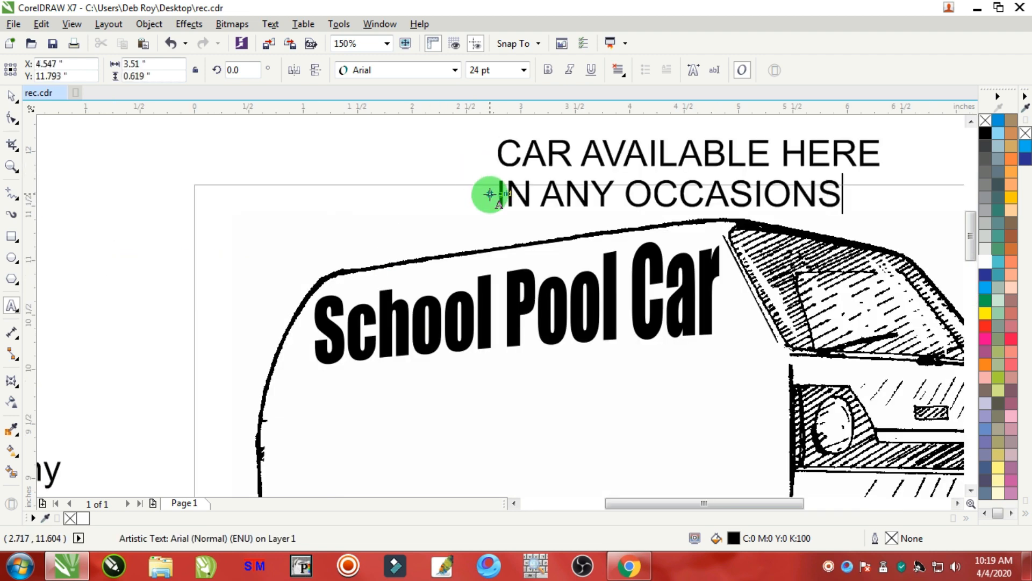
# Make the pasted "CAR AVAILABLE HERE IN ANY OCCASIONS" text bold and center-aligned.
pyautogui.moveTo(490, 194); pyautogui.dragTo(565, 110)
pyautogui.click(548, 71)
pyautogui.click(618, 69)
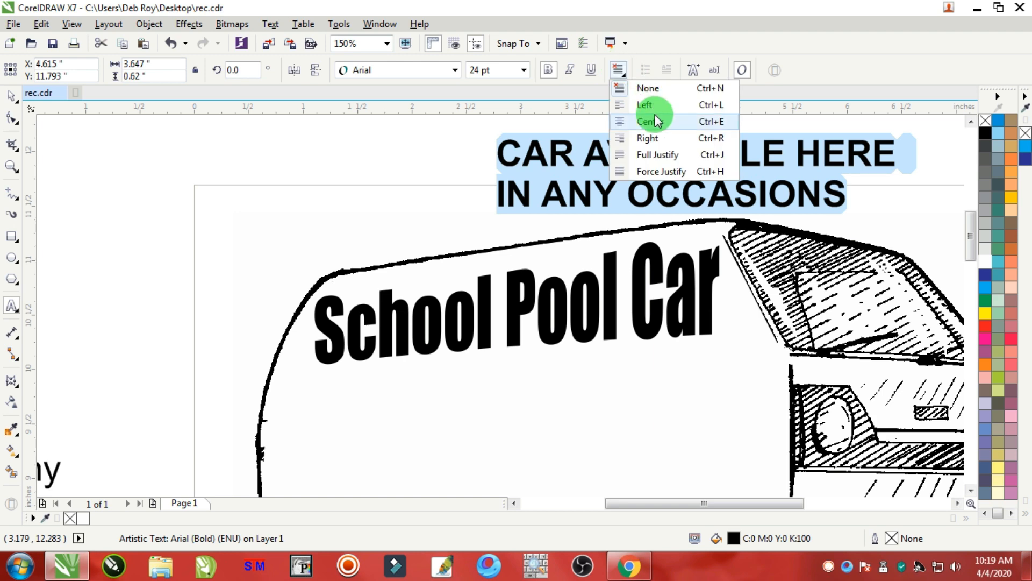
pyautogui.click(652, 117)
# Set the font of the "CAR AVAILABLE HERE" text to Staccato222 BT.
pyautogui.click(12, 95)
pyautogui.click(369, 65)
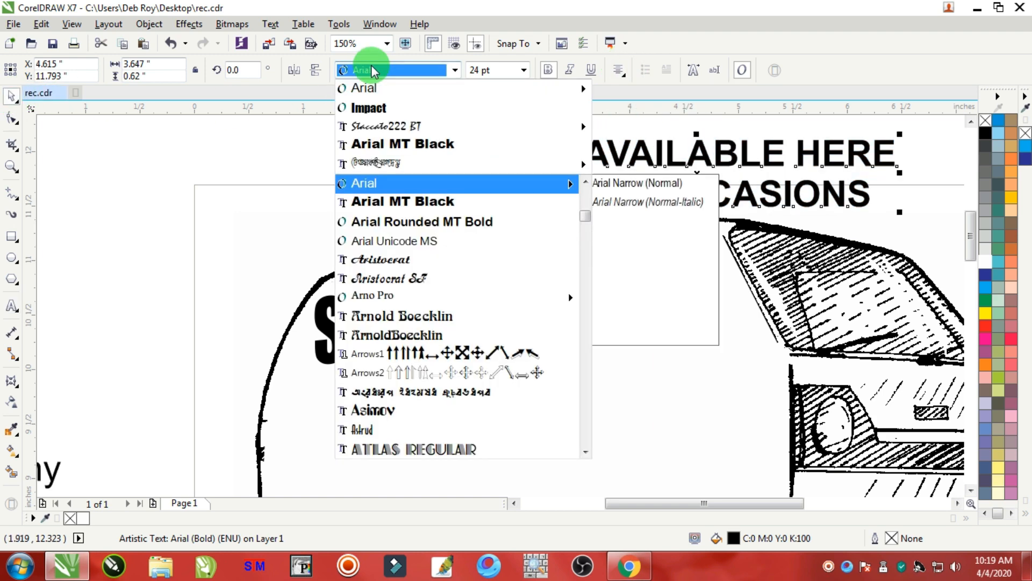
pyautogui.click(387, 128)
# Move the "CAR AVAILABLE HERE" text to the left above the van.
pyautogui.scroll(-2, 591, 186)
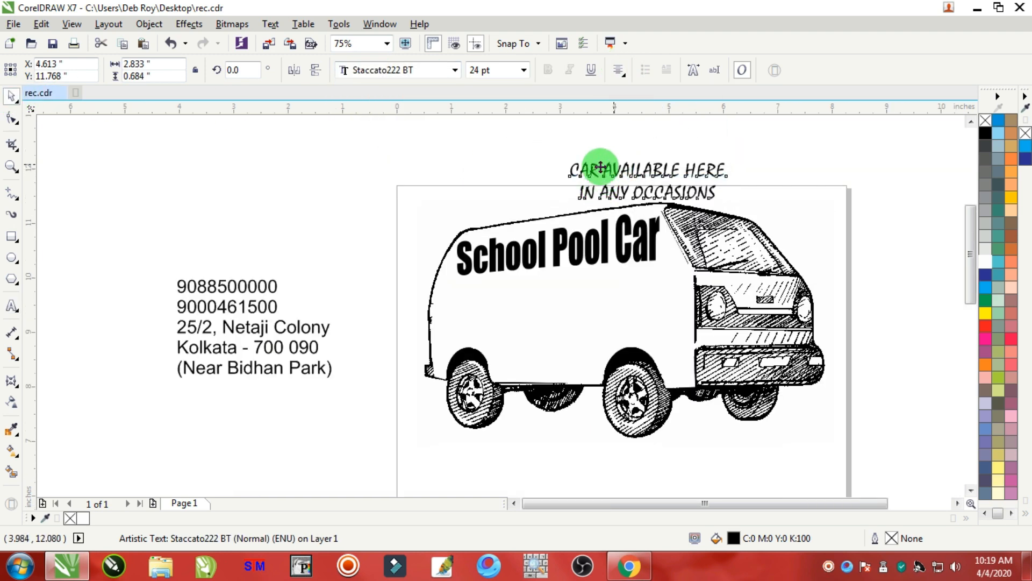
pyautogui.moveTo(601, 167); pyautogui.dragTo(395, 158)
pyautogui.scroll(2, 462, 169)
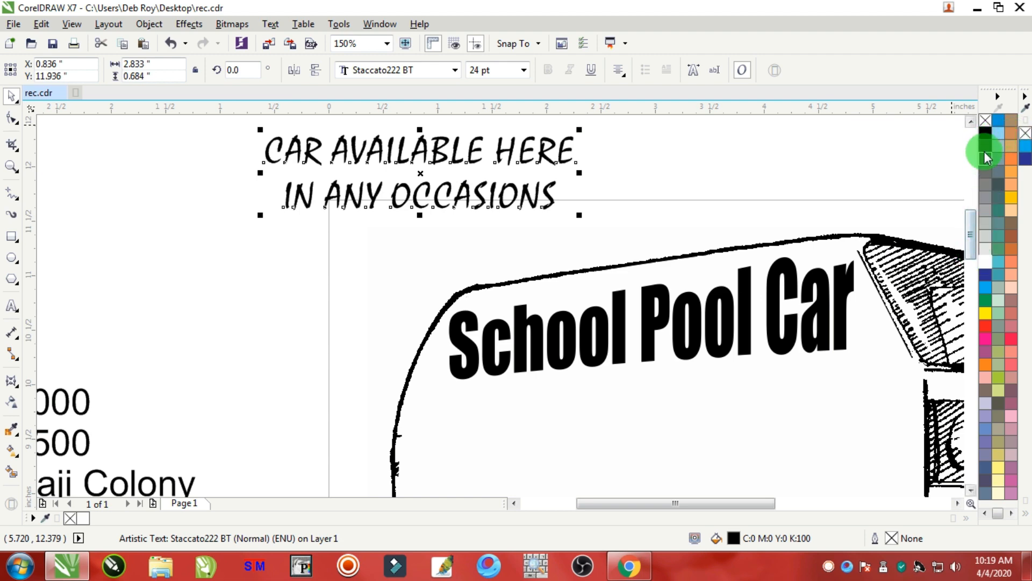
# Give the text a black outline, nudge it down, and widen it to about 108%.
pyautogui.rightClick(985, 135)
pyautogui.scroll(-2, 528, 168)
pyautogui.scroll(2, 506, 168)
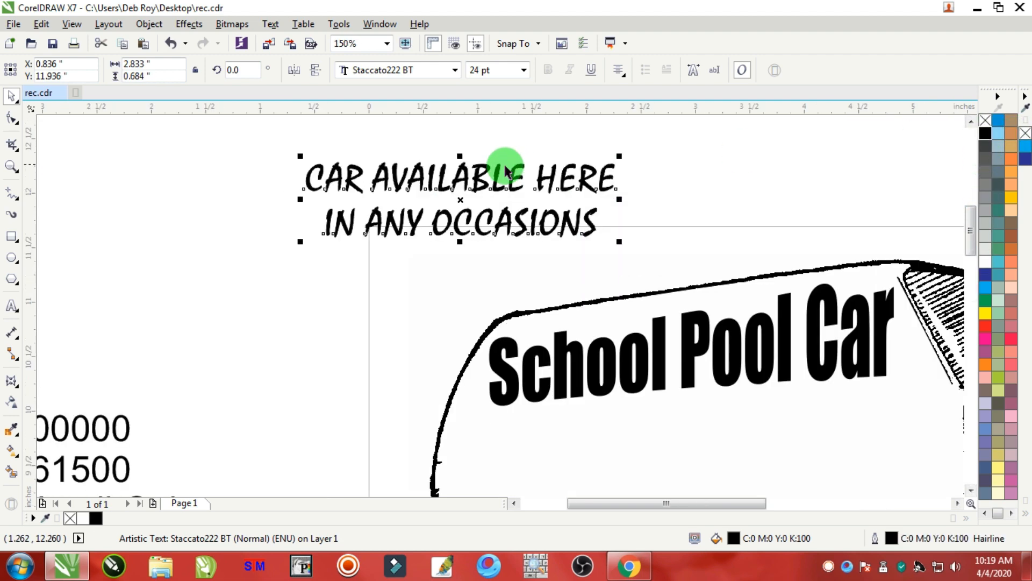
pyautogui.moveTo(469, 173); pyautogui.dragTo(471, 183)
pyautogui.moveTo(620, 208); pyautogui.dragTo(631, 209)
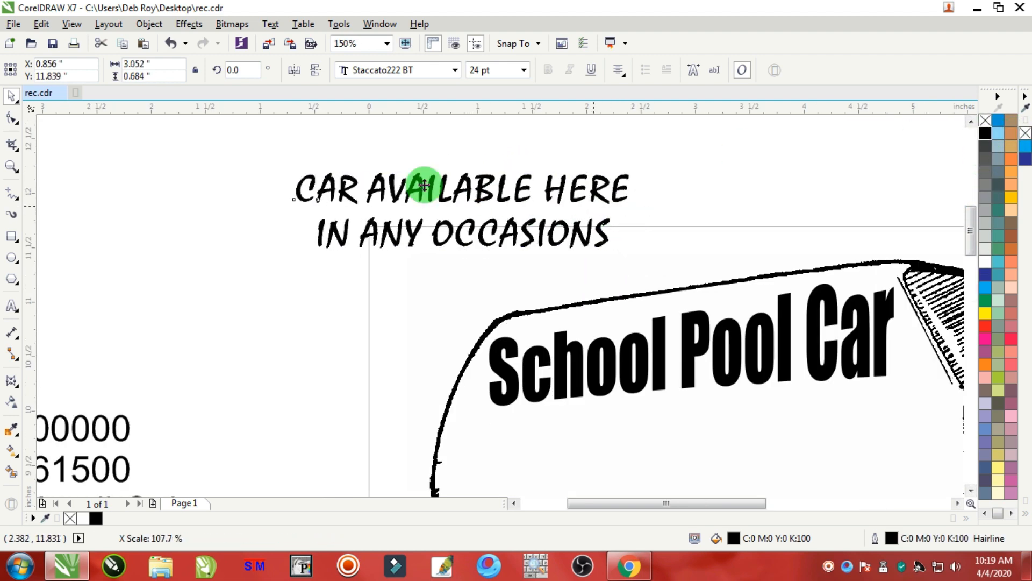
# Tighten the line spacing between the two text lines.
pyautogui.click(13, 123)
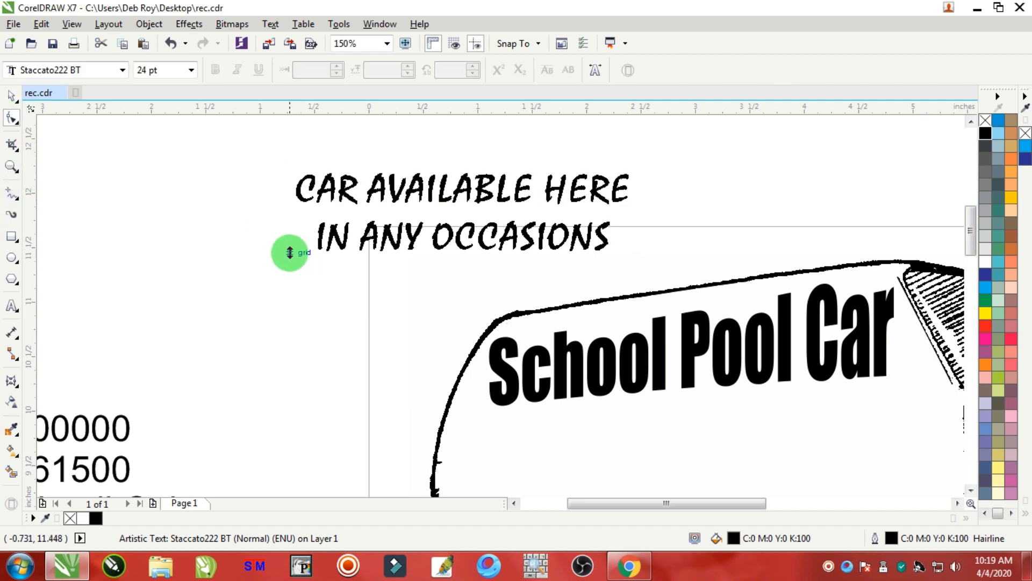
pyautogui.moveTo(288, 253); pyautogui.dragTo(295, 238)
# Draw a rounded rectangle about 3.3 x 0.8 inches around the "CAR AVAILABLE HERE" text.
pyautogui.click(11, 237)
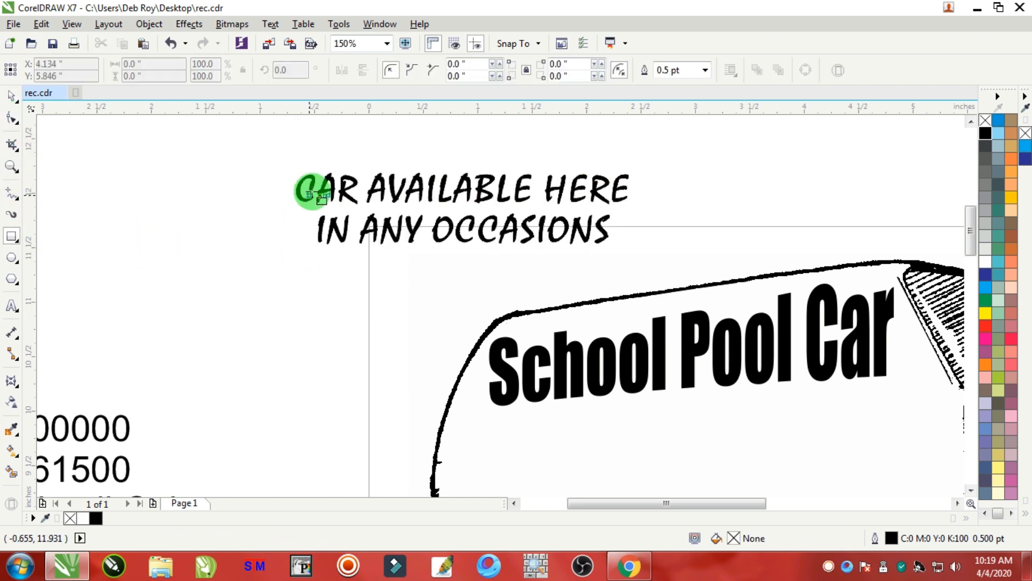
pyautogui.moveTo(288, 165); pyautogui.dragTo(645, 254)
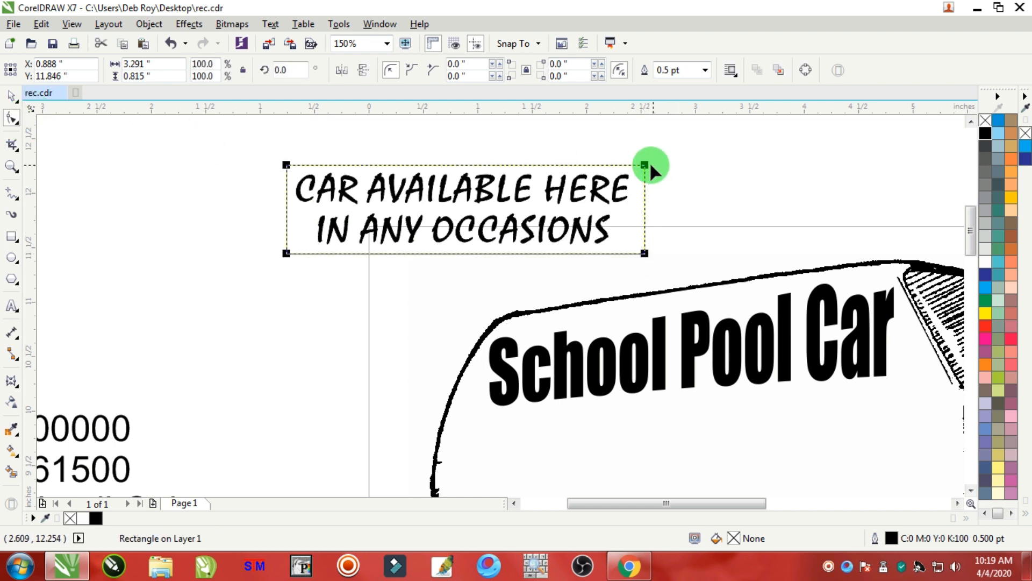
pyautogui.click(7, 97)
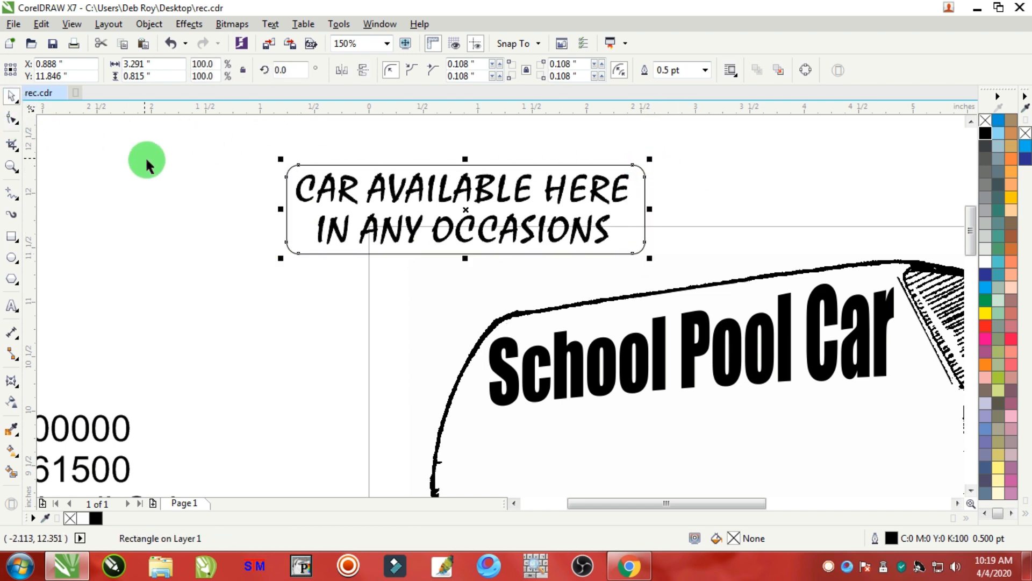
pyautogui.click(146, 159)
# Fill the text white and the rounded rectangle black, removing the rectangle's outline.
pyautogui.moveTo(242, 134); pyautogui.dragTo(643, 290)
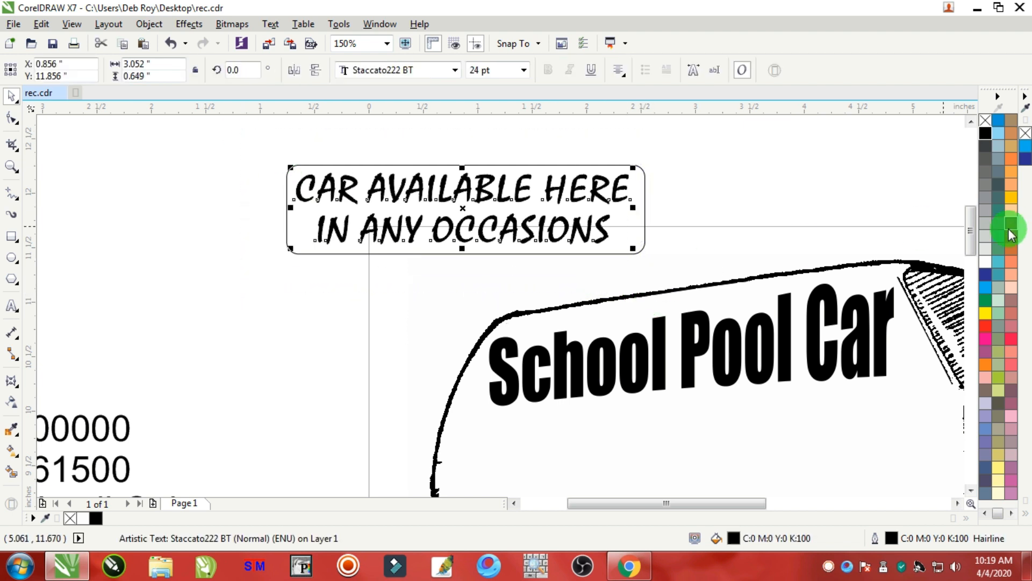
pyautogui.click(985, 263)
pyautogui.click(631, 165)
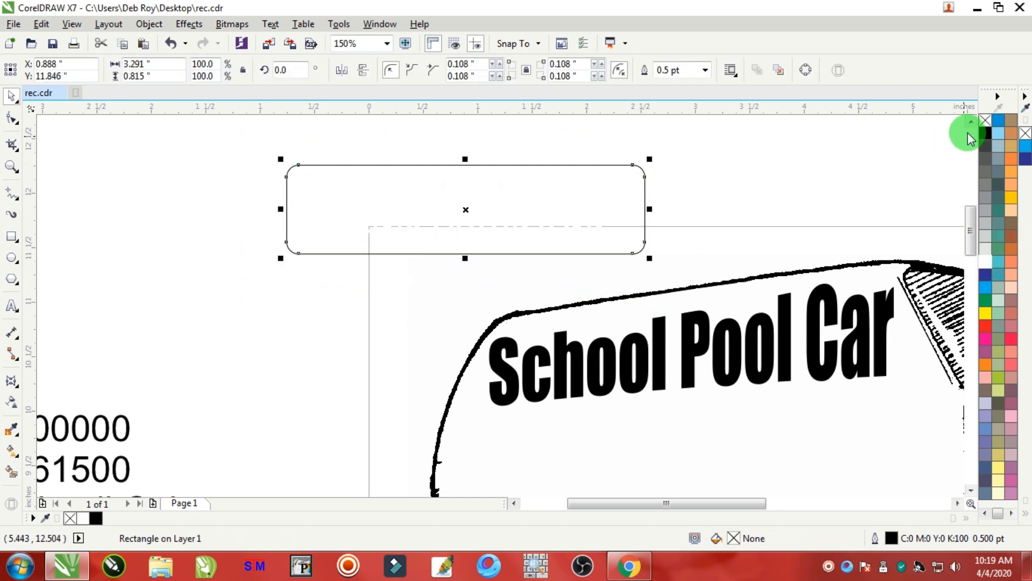
pyautogui.click(984, 134)
pyautogui.rightClick(986, 120)
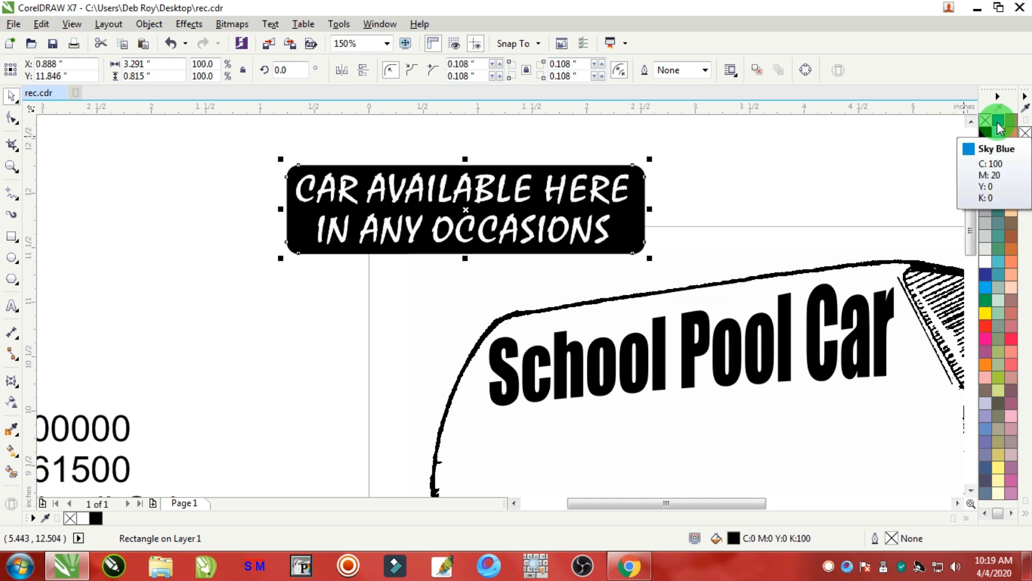
# Group the white text with the black rounded rectangle.
pyautogui.moveTo(753, 142); pyautogui.dragTo(322, 260)
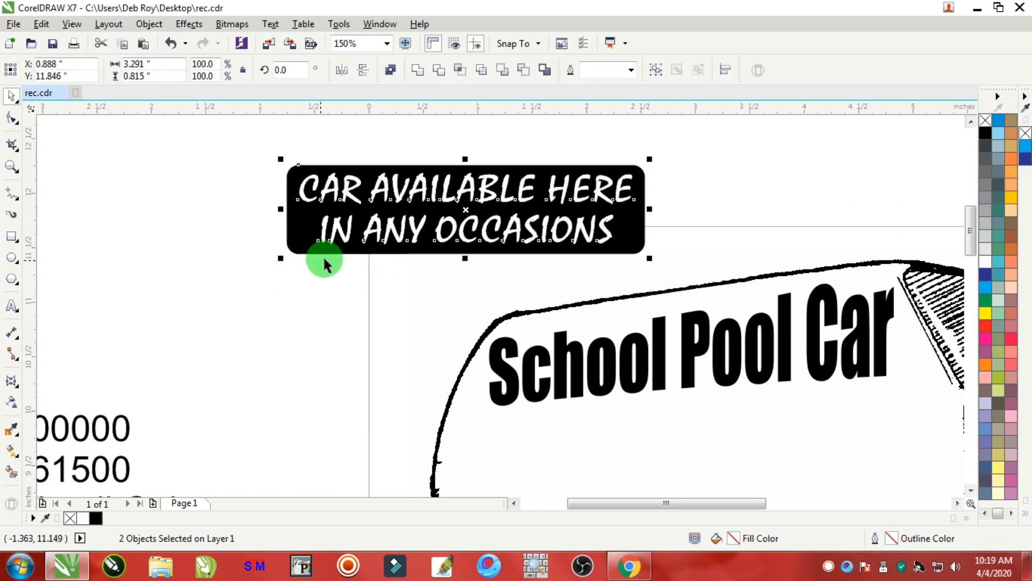
pyautogui.click(218, 196)
pyautogui.moveTo(225, 127); pyautogui.dragTo(762, 295)
pyautogui.rightClick(535, 215)
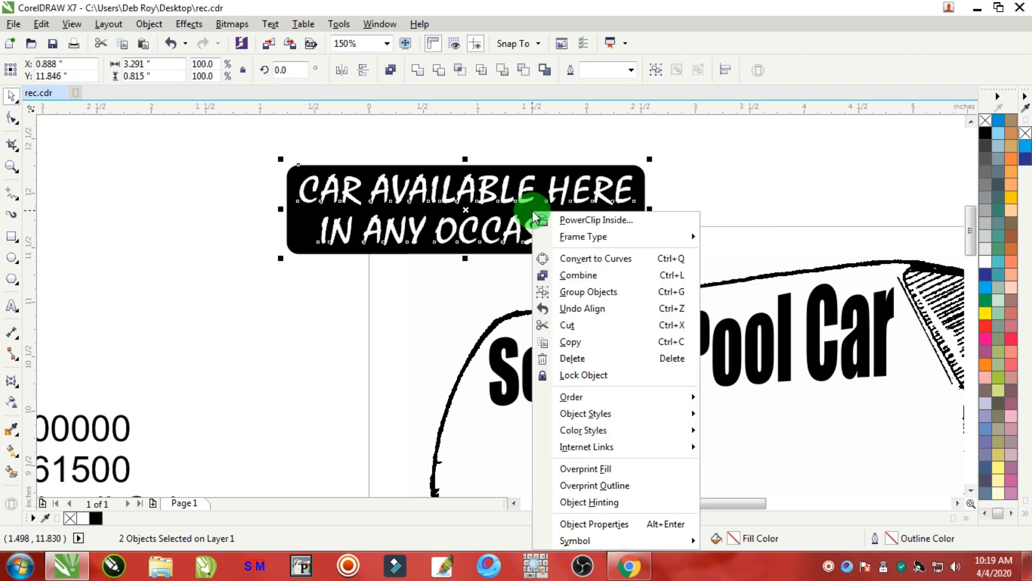
pyautogui.click(581, 299)
# Move the grouped banner onto the van's side below the title and rotate it about 3°.
pyautogui.scroll(-3, 604, 304)
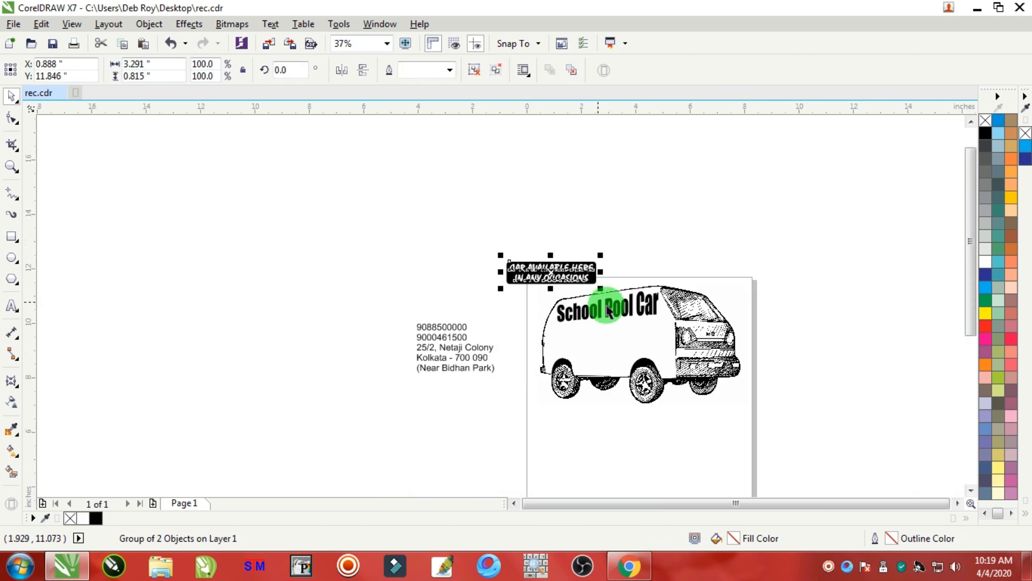
pyautogui.scroll(2, 618, 316)
pyautogui.scroll(2, 408, 177)
pyautogui.moveTo(408, 177); pyautogui.dragTo(578, 383)
pyautogui.moveTo(727, 380); pyautogui.dragTo(823, 356)
pyautogui.click(617, 392)
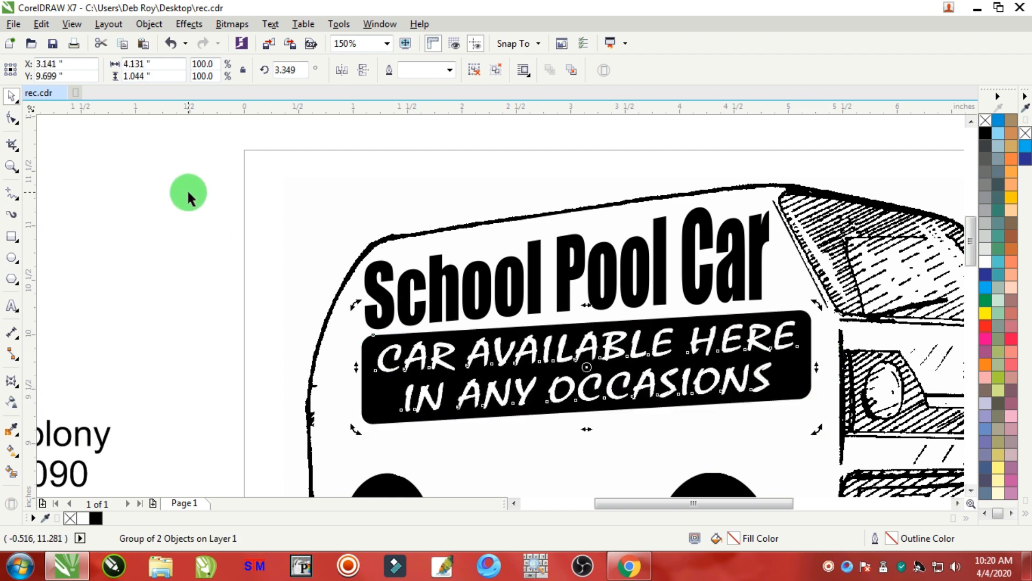
# Widen the banner to about 4.4 inches and reposition it under the title.
pyautogui.click(188, 192)
pyautogui.moveTo(487, 406); pyautogui.dragTo(487, 410)
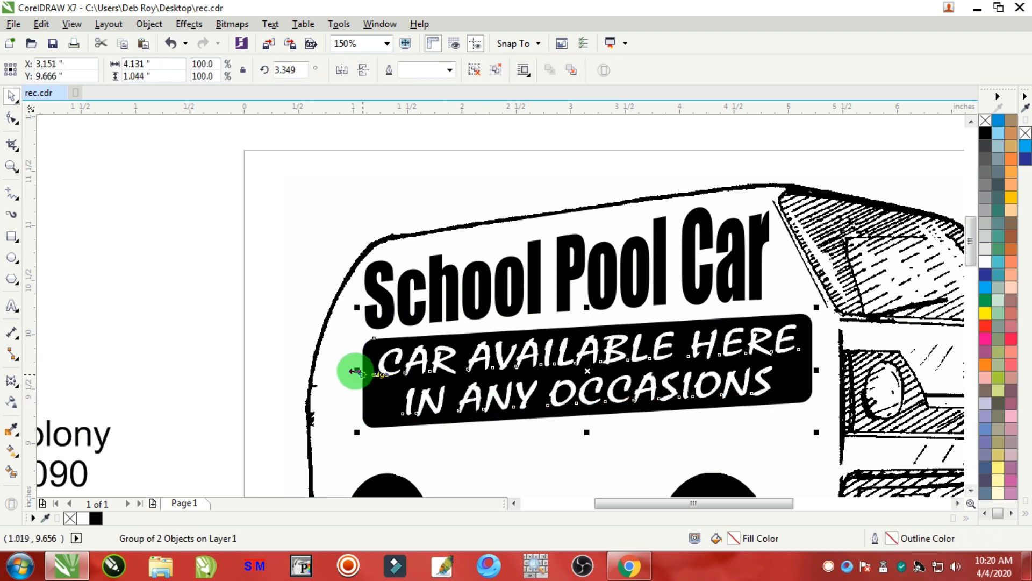
pyautogui.moveTo(355, 371); pyautogui.dragTo(334, 368)
pyautogui.moveTo(559, 387); pyautogui.dragTo(552, 396)
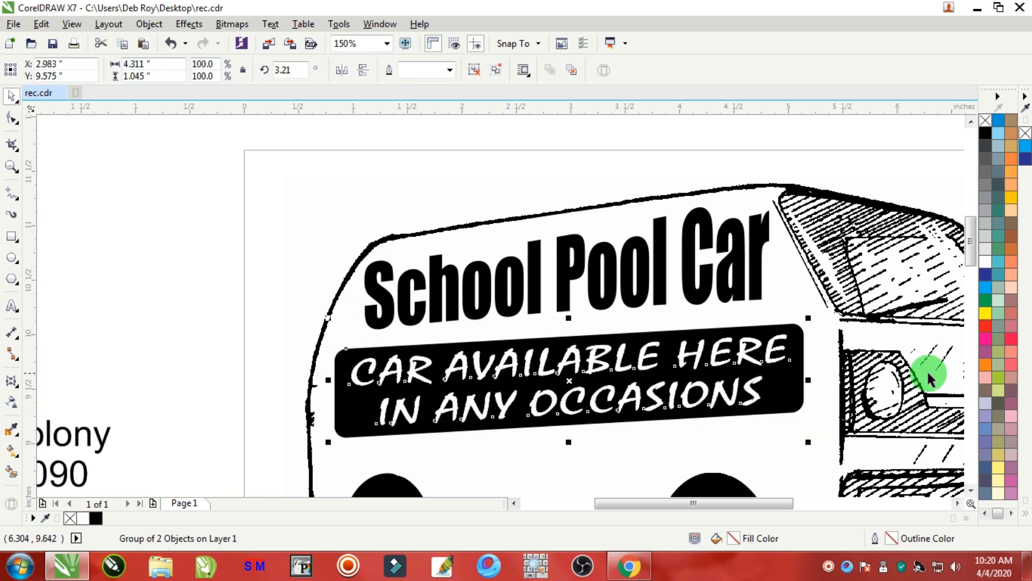
pyautogui.moveTo(814, 379); pyautogui.dragTo(819, 380)
pyautogui.click(767, 369)
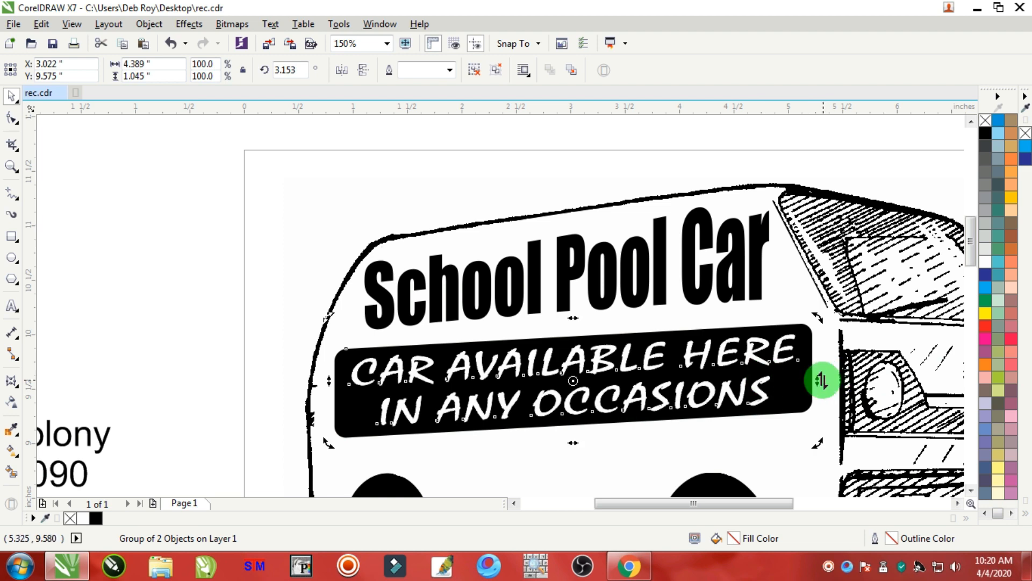
# Widen the black banner group to about 4.5 inches and nudge it back into place under the title.
pyautogui.click(207, 153)
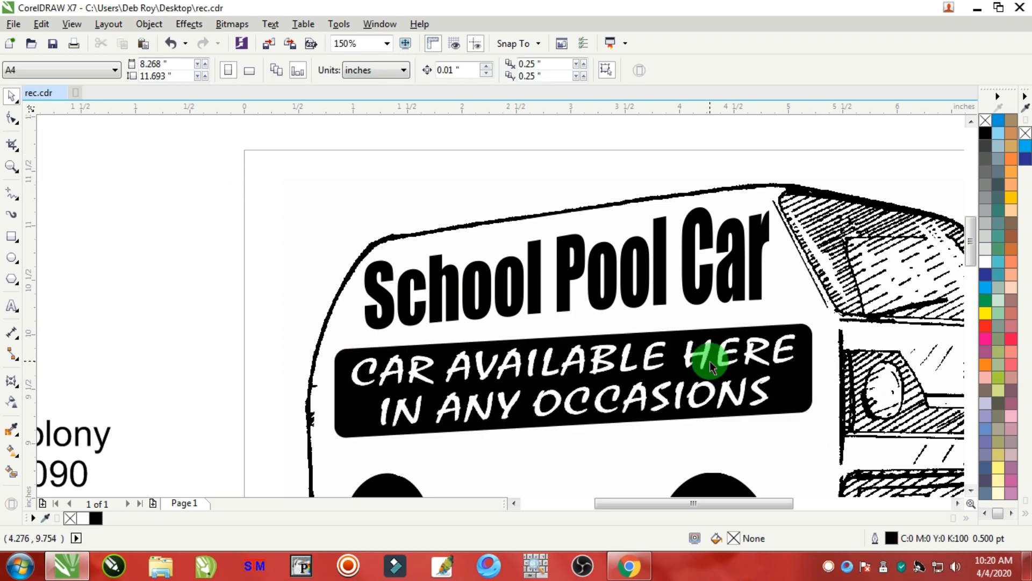
pyautogui.click(709, 353)
pyautogui.moveTo(814, 383); pyautogui.dragTo(822, 383)
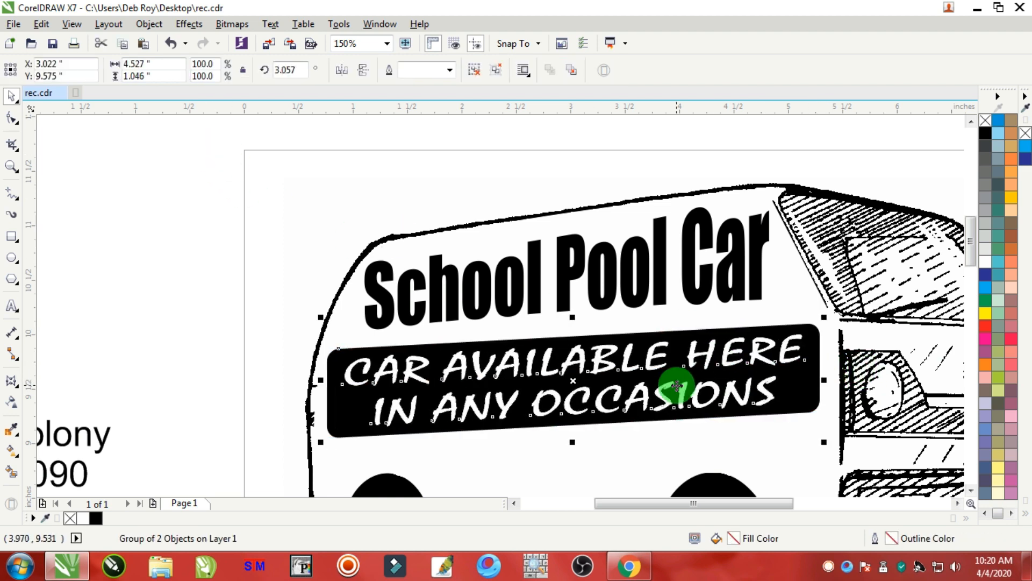
pyautogui.moveTo(677, 387); pyautogui.dragTo(676, 382)
# Remove the two phone number lines from the address text block.
pyautogui.scroll(-4, 676, 387)
pyautogui.click(444, 257)
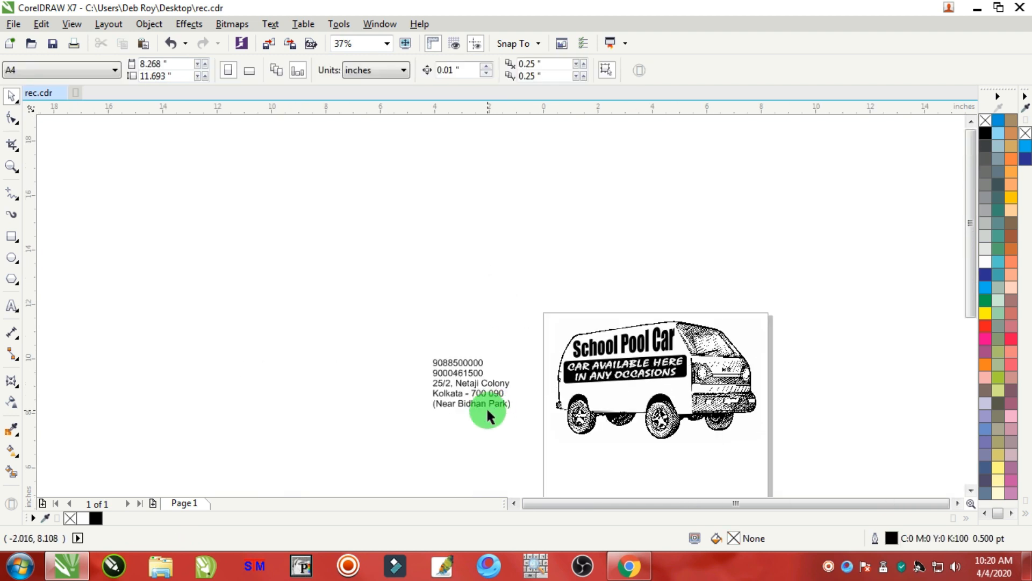
pyautogui.scroll(2, 486, 406)
pyautogui.scroll(4, 422, 338)
pyautogui.click(11, 306)
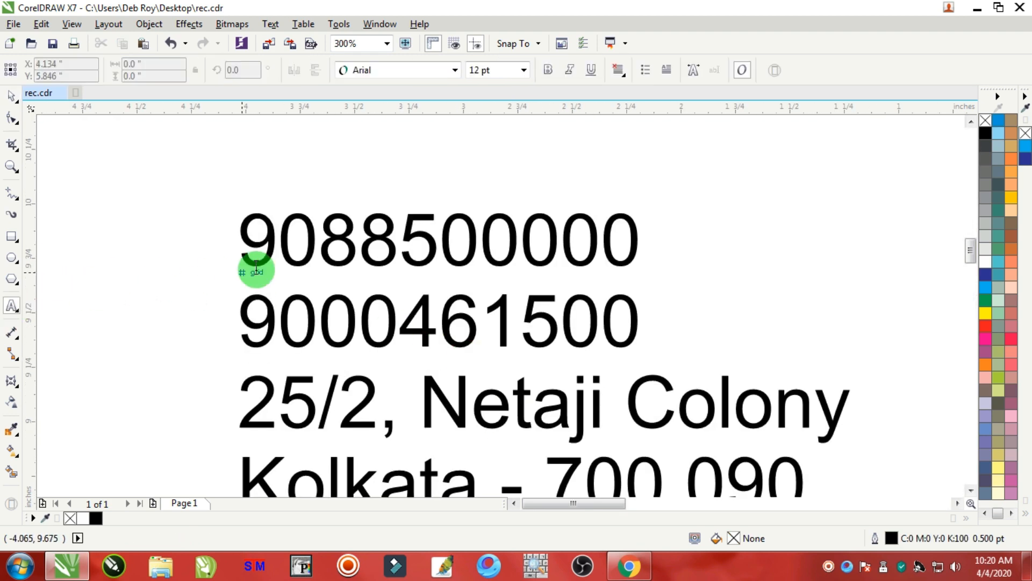
pyautogui.moveTo(257, 239); pyautogui.dragTo(606, 329)
pyautogui.press('Delete')
pyautogui.hotkey('ctrl', 'z')
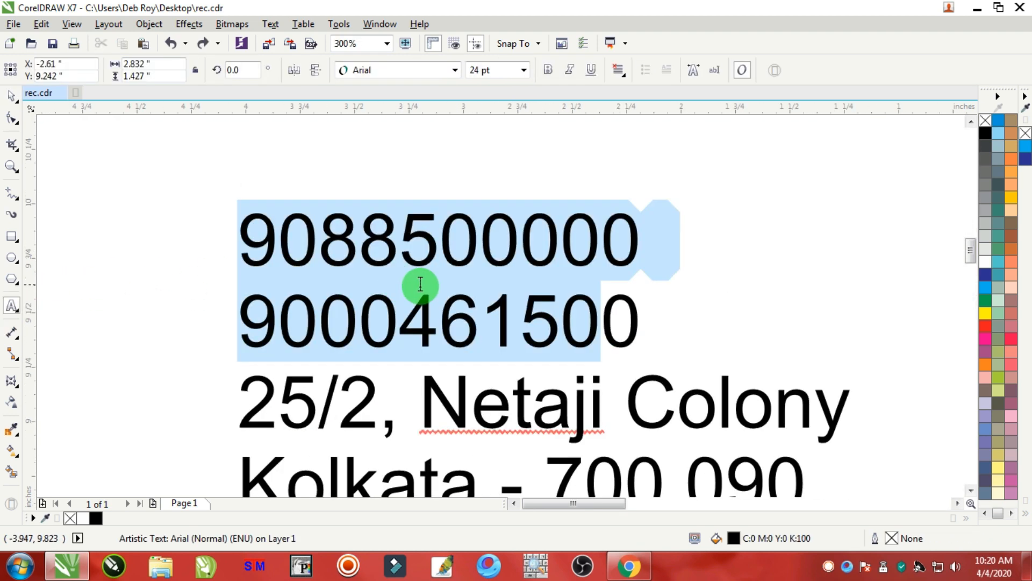
pyautogui.press('Delete')
# Paste the phone numbers onto the van's side below the banner.
pyautogui.scroll(-3, 656, 320)
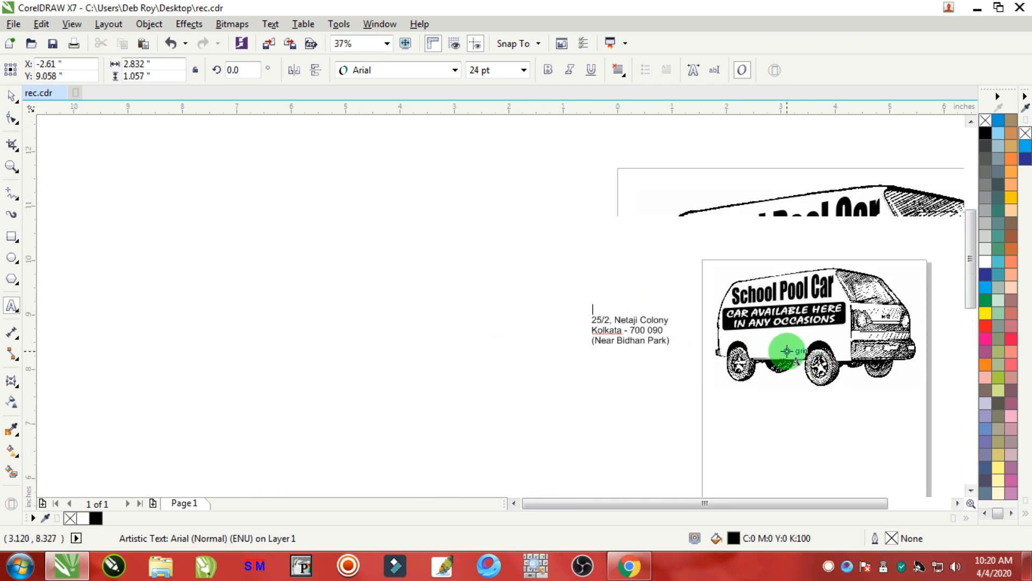
pyautogui.scroll(2, 783, 350)
pyautogui.click(676, 316)
pyautogui.hotkey('ctrl', 'v')
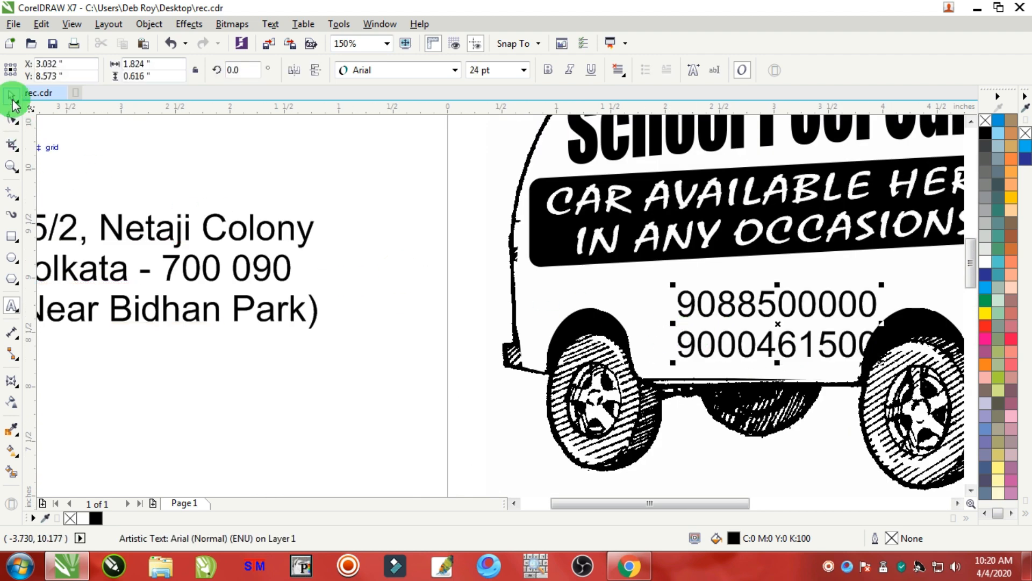
# Change the phone numbers' font to Arial MT Black.
pyautogui.click(12, 100)
pyautogui.click(400, 70)
pyautogui.click(397, 143)
pyautogui.click(674, 314)
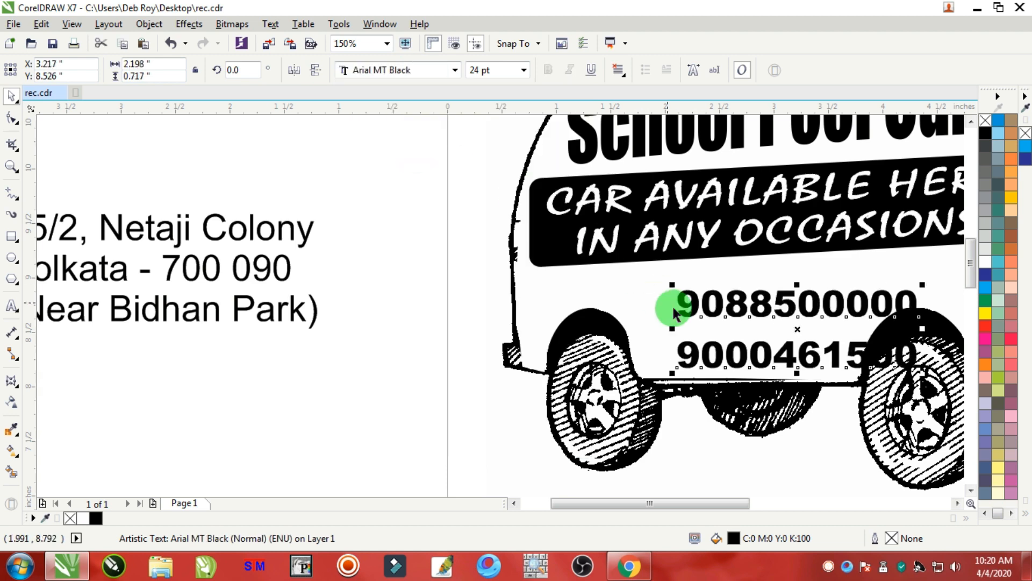
# Reduce the line spacing between the two phone number lines.
pyautogui.click(20, 99)
pyautogui.click(12, 118)
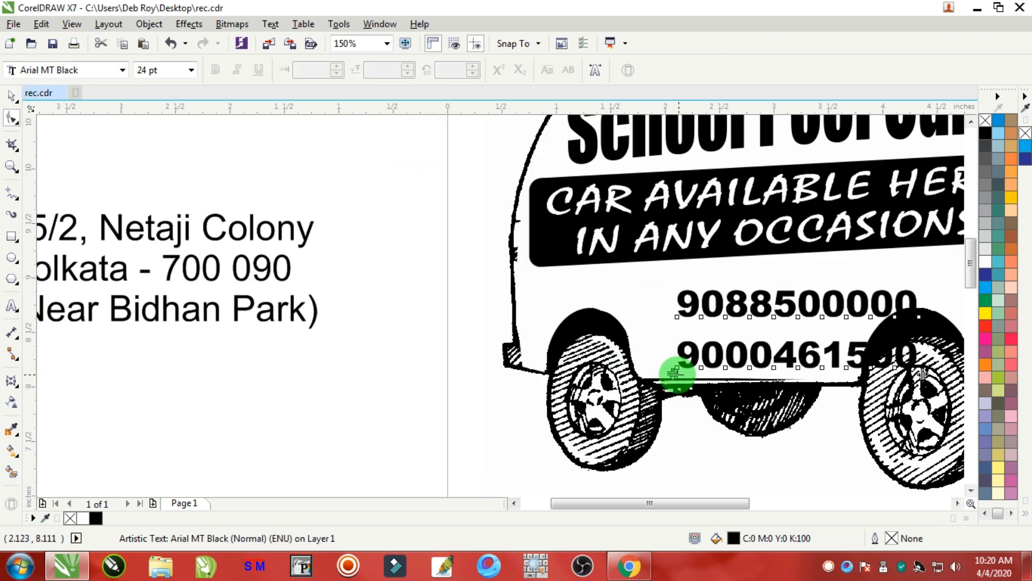
pyautogui.moveTo(675, 369); pyautogui.dragTo(674, 352)
pyautogui.click(3, 98)
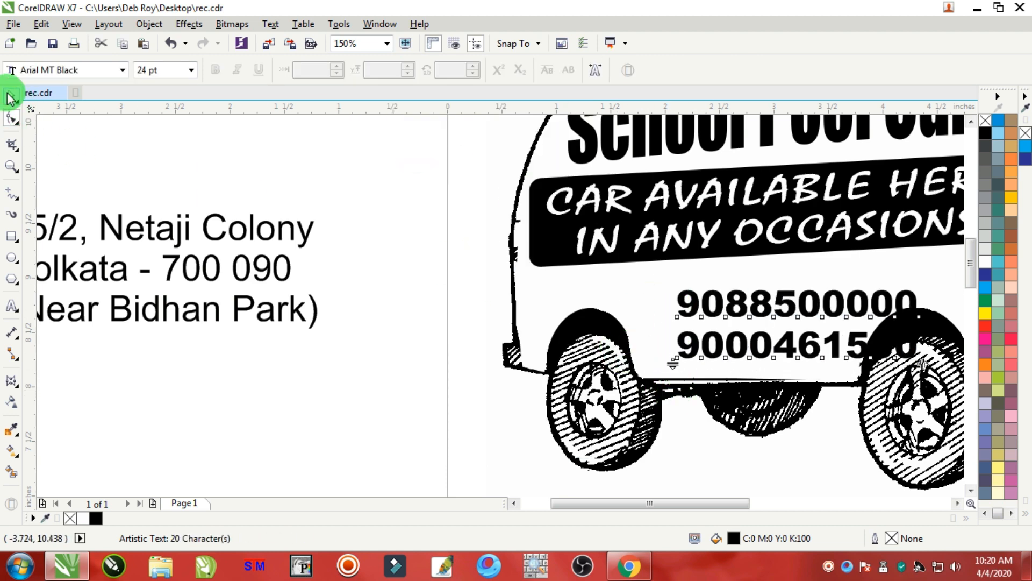
pyautogui.click(8, 95)
# Move the phone numbers up under the banner and narrow them to about 1.8 inches wide.
pyautogui.click(331, 191)
pyautogui.scroll(-3, 332, 190)
pyautogui.scroll(3, 395, 190)
pyautogui.scroll(-2, 395, 190)
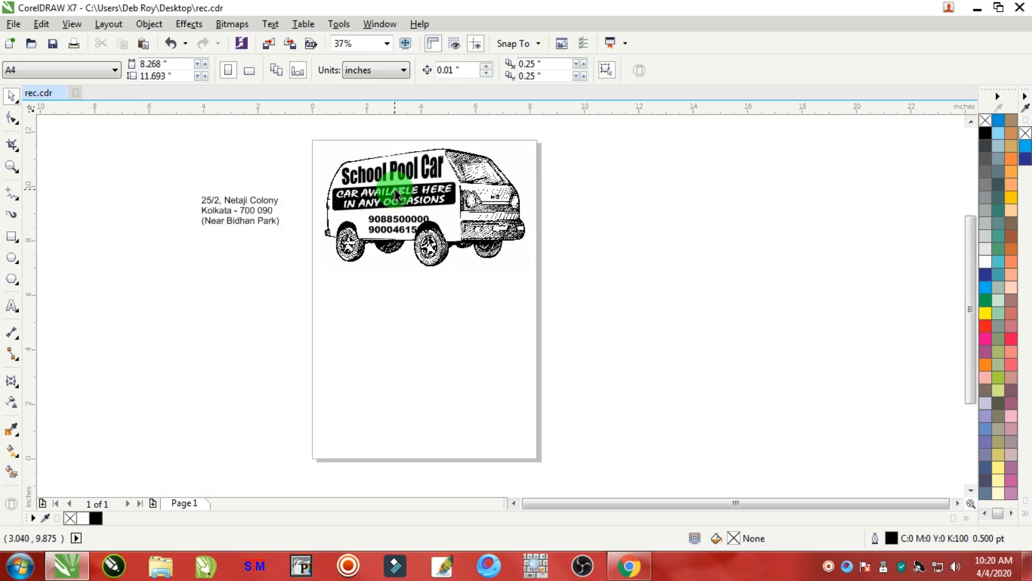
pyautogui.scroll(2, 396, 194)
pyautogui.moveTo(385, 239); pyautogui.dragTo(364, 227)
pyautogui.moveTo(472, 237); pyautogui.dragTo(460, 236)
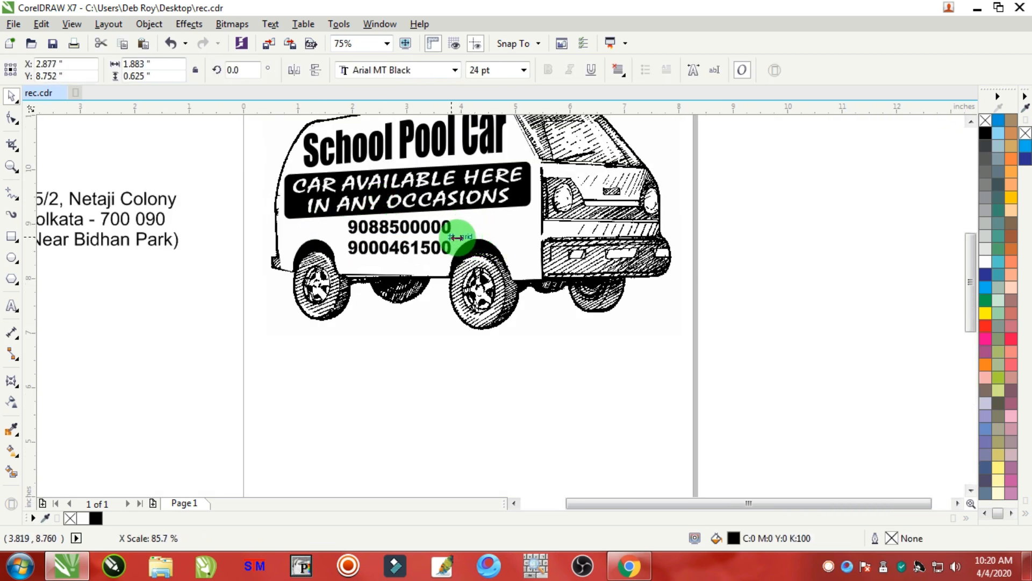
pyautogui.click(375, 245)
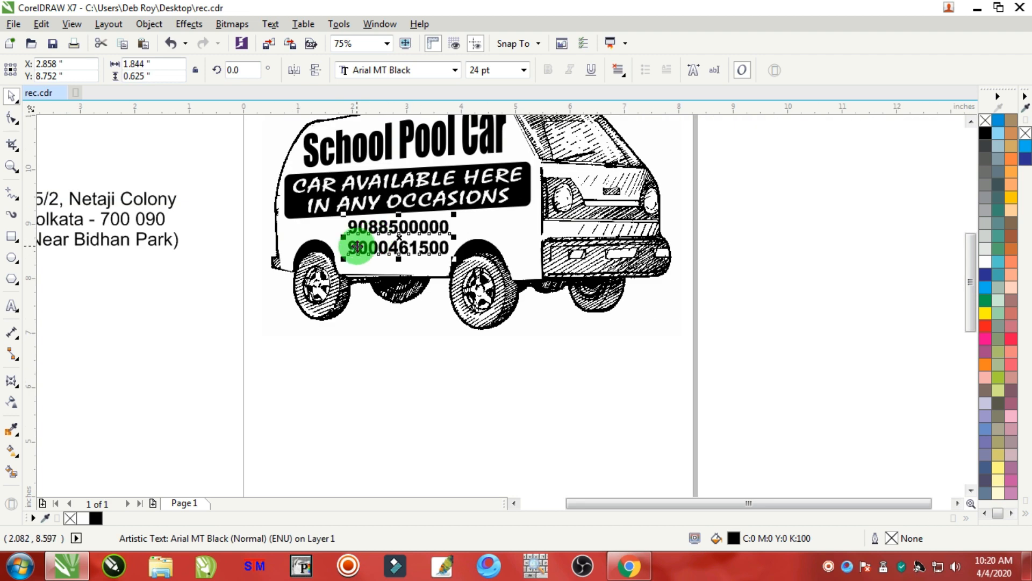
# Reshape the van's white body curve, adjusting its nodes and handles to follow the rear wheel arch.
pyautogui.scroll(1, 357, 246)
pyautogui.click(260, 249)
pyautogui.scroll(1, 266, 250)
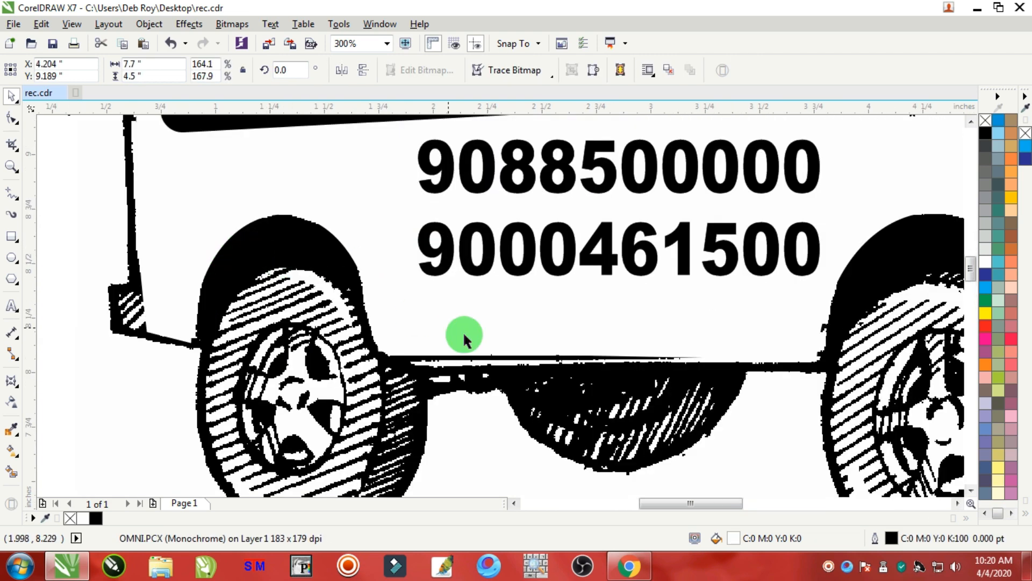
pyautogui.moveTo(514, 342); pyautogui.dragTo(462, 314)
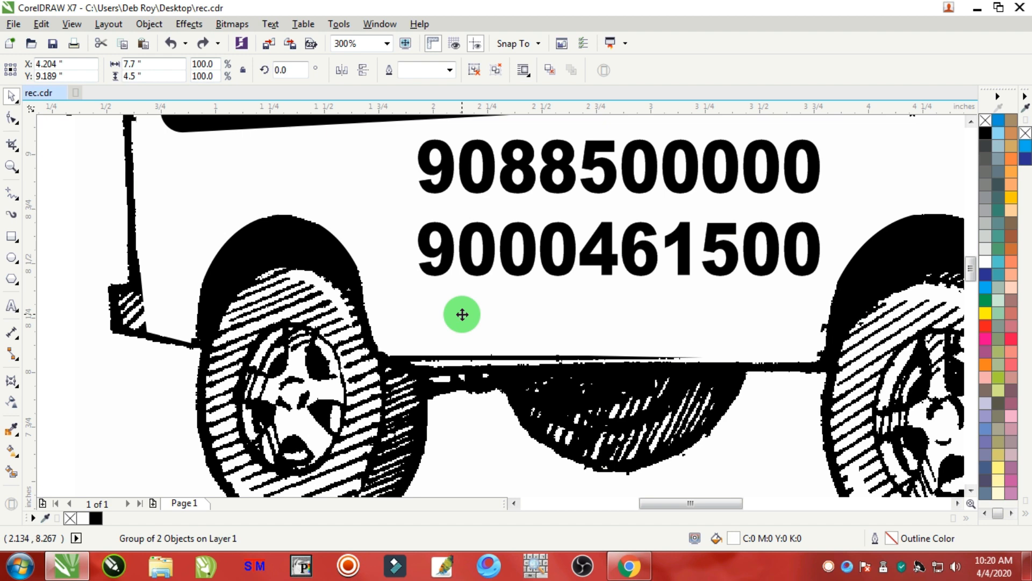
pyautogui.scroll(-2, 437, 330)
pyautogui.click(295, 187)
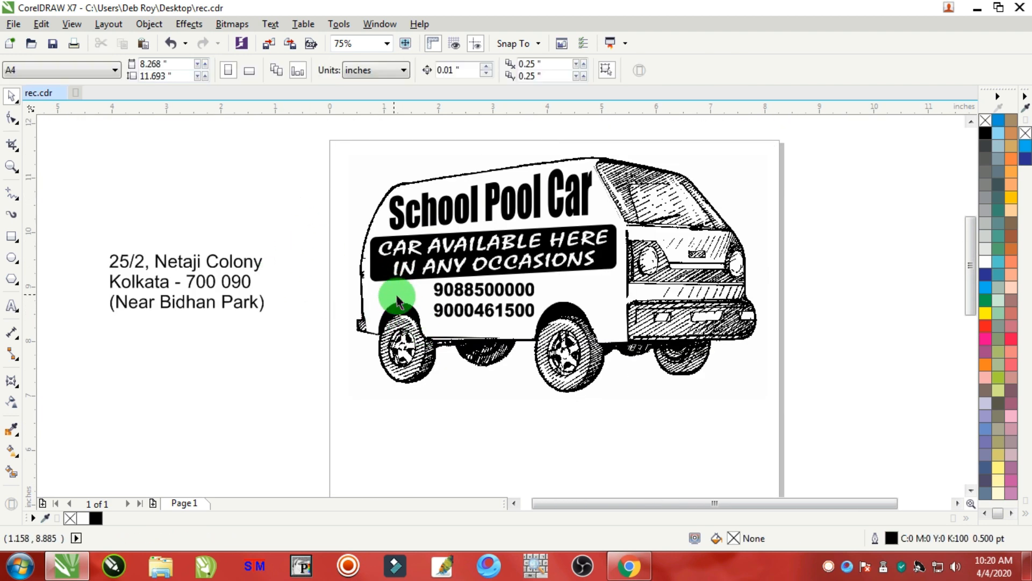
pyautogui.click(398, 302)
pyautogui.scroll(2, 407, 329)
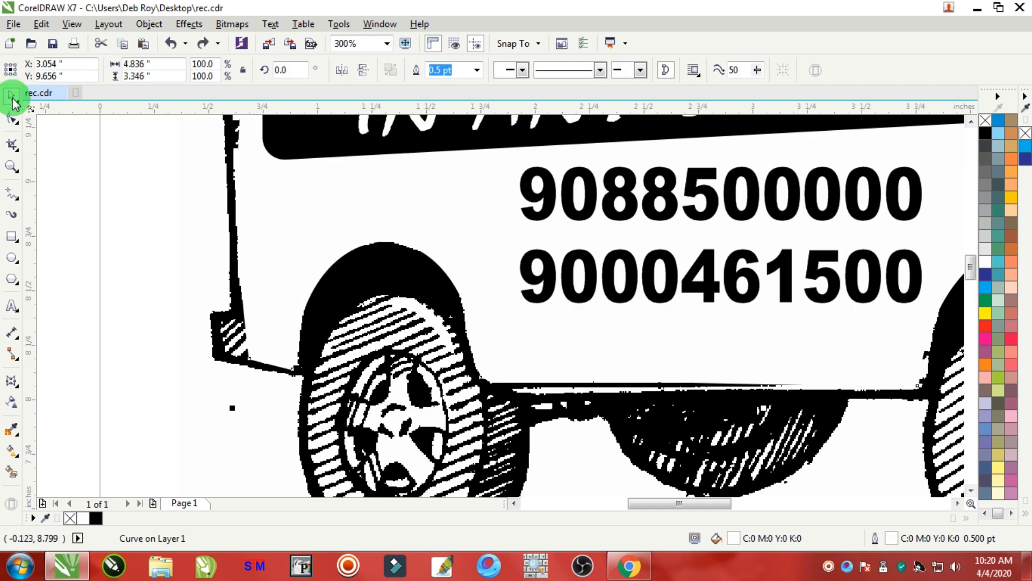
pyautogui.click(12, 117)
pyautogui.moveTo(379, 244); pyautogui.dragTo(383, 288)
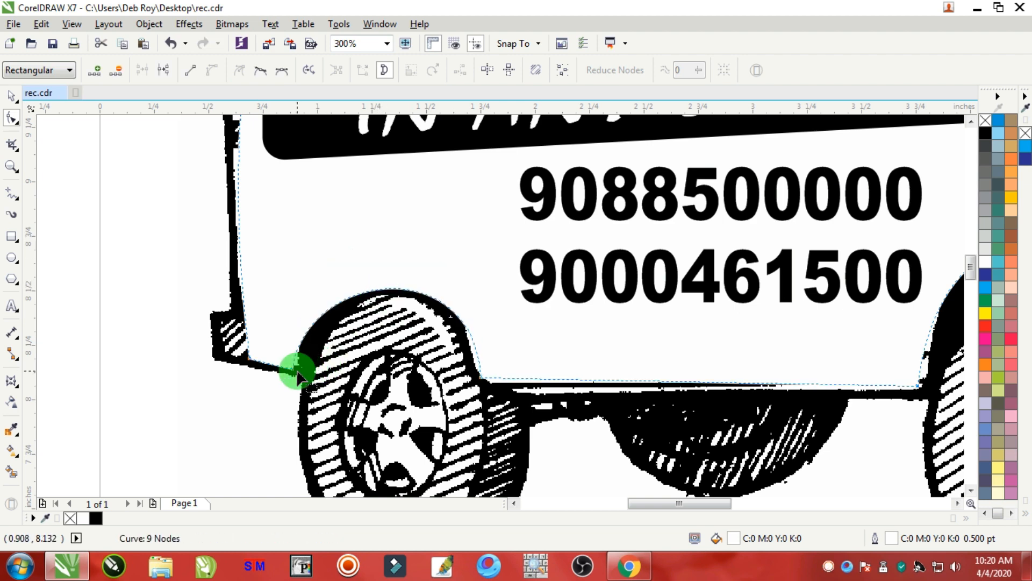
pyautogui.scroll(2, 298, 375)
pyautogui.moveTo(286, 350); pyautogui.dragTo(341, 353)
pyautogui.scroll(-2, 341, 353)
pyautogui.scroll(1, 534, 338)
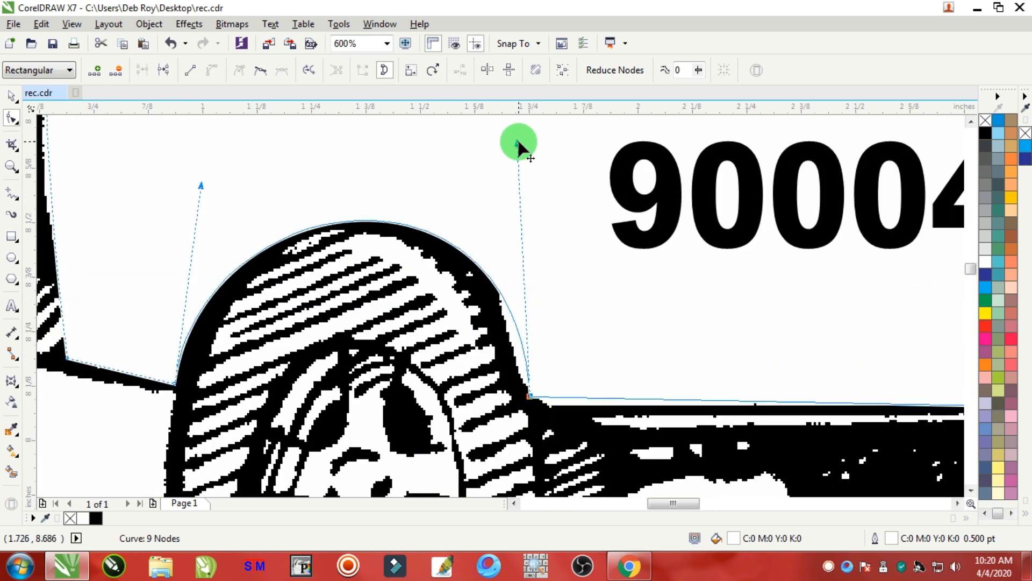
pyautogui.moveTo(518, 143); pyautogui.dragTo(492, 170)
# Adjust the white body curve's node handles to follow the front wheel arch.
pyautogui.scroll(-4, 323, 214)
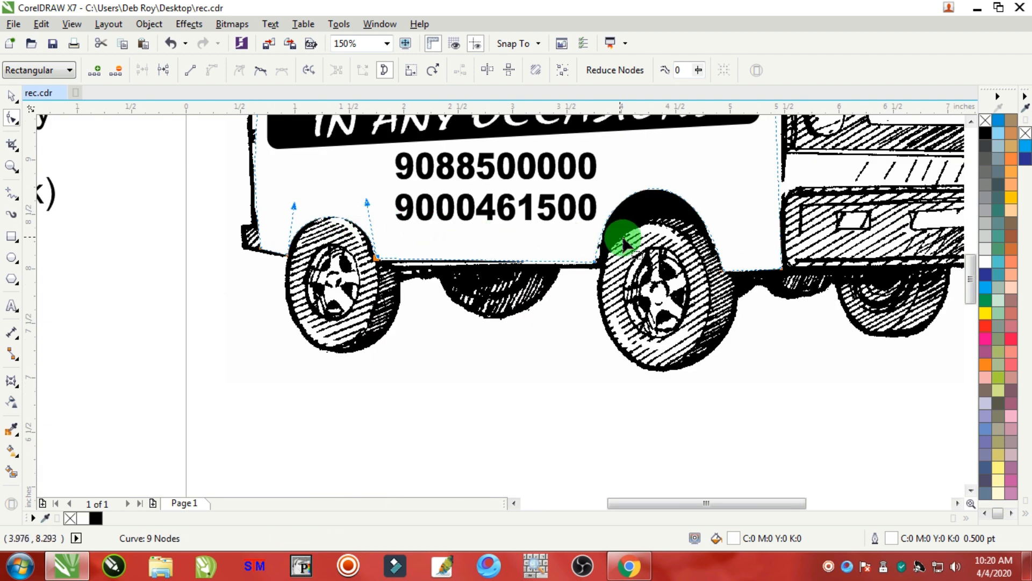
pyautogui.click(593, 262)
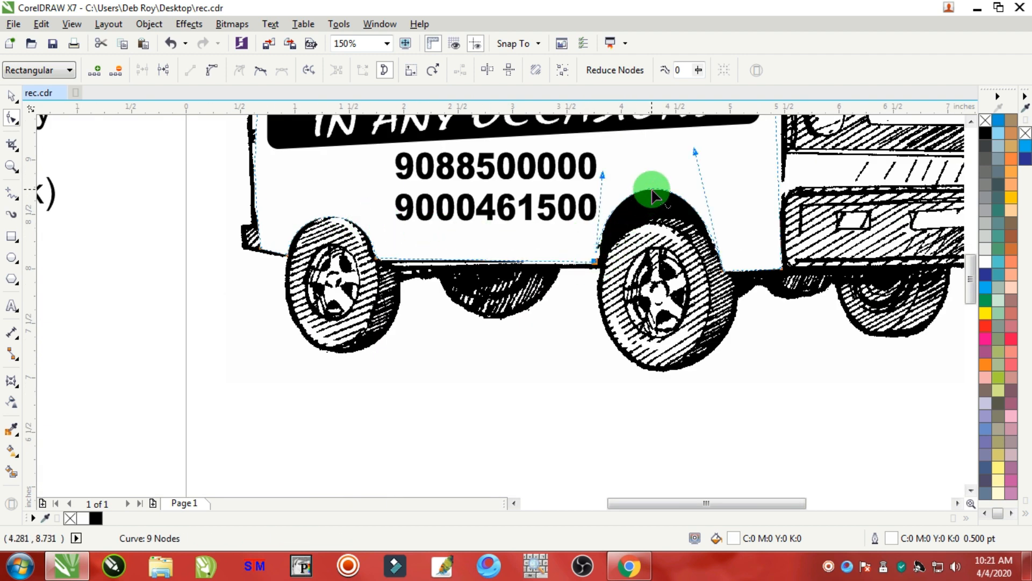
pyautogui.moveTo(652, 196); pyautogui.dragTo(656, 216)
pyautogui.scroll(4, 603, 254)
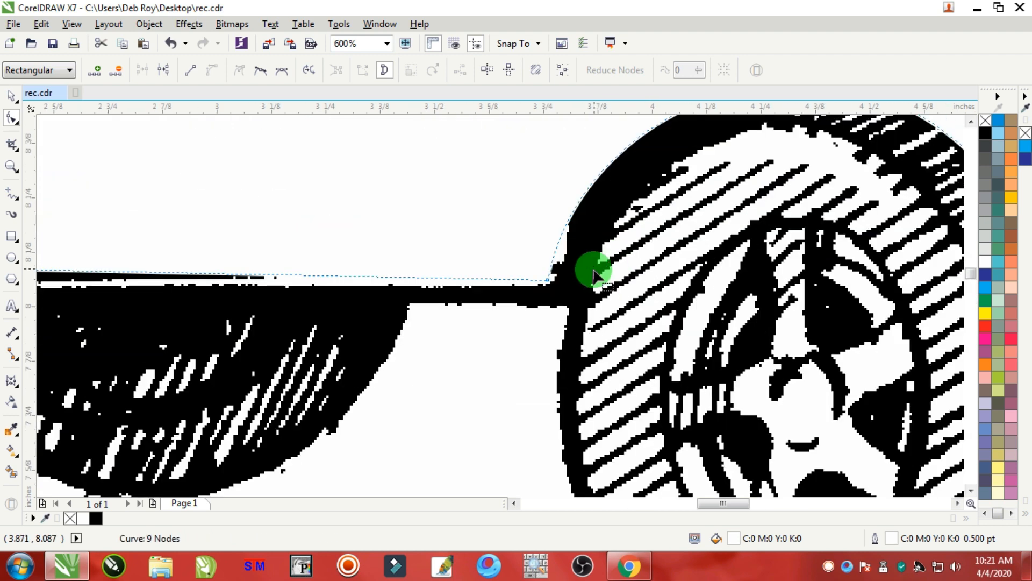
pyautogui.scroll(-4, 551, 283)
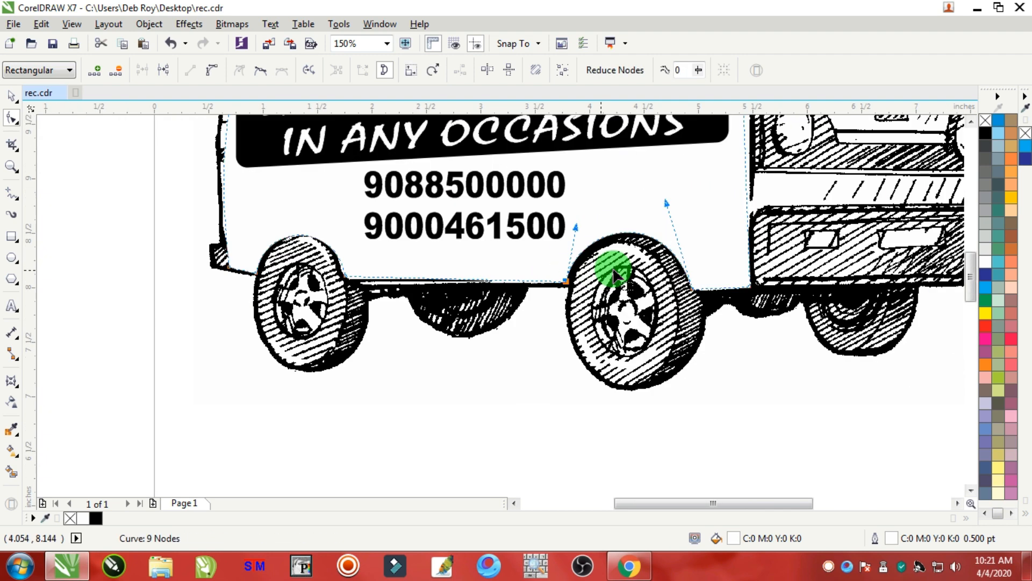
# Tighten the phone numbers' line spacing and move them to the van's left side below the banner.
pyautogui.click(12, 99)
pyautogui.click(433, 405)
pyautogui.click(435, 363)
pyautogui.click(440, 231)
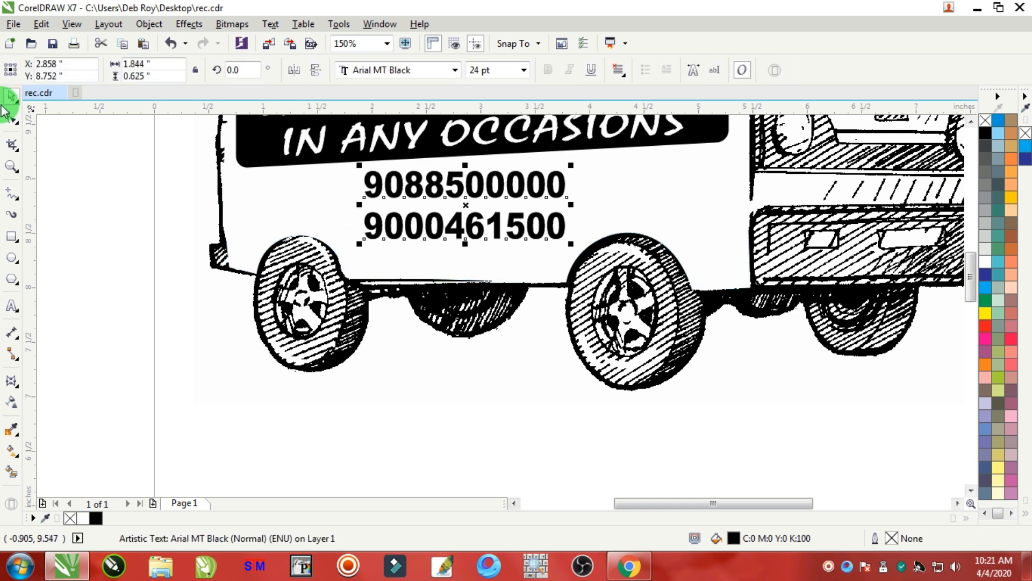
pyautogui.click(12, 121)
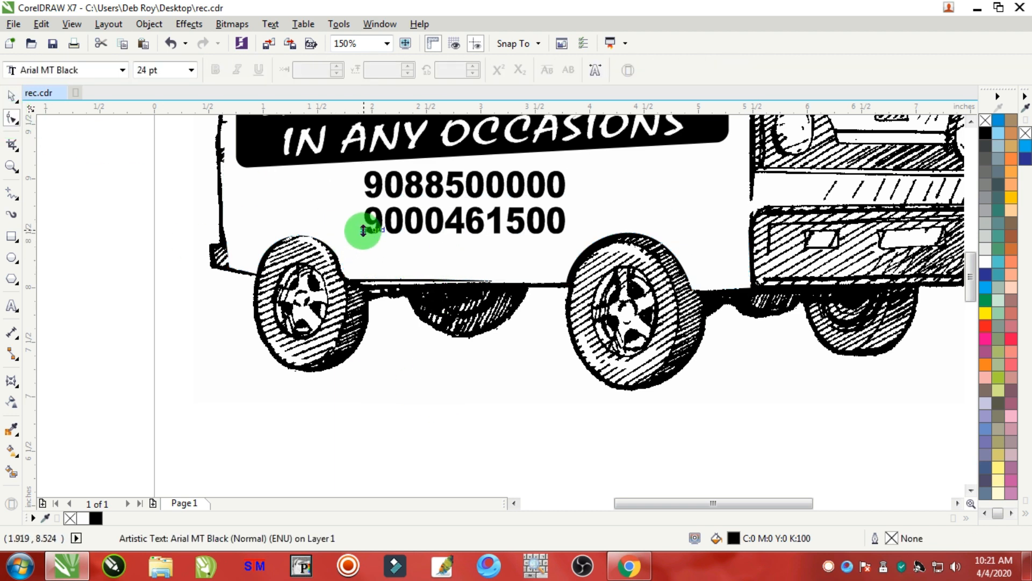
pyautogui.click(10, 101)
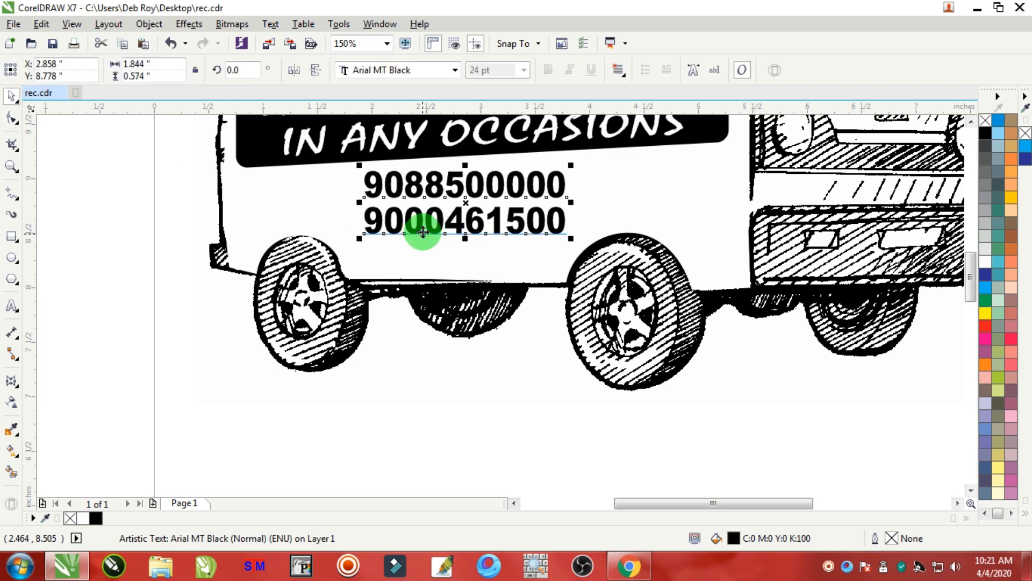
pyautogui.moveTo(418, 225); pyautogui.dragTo(268, 214)
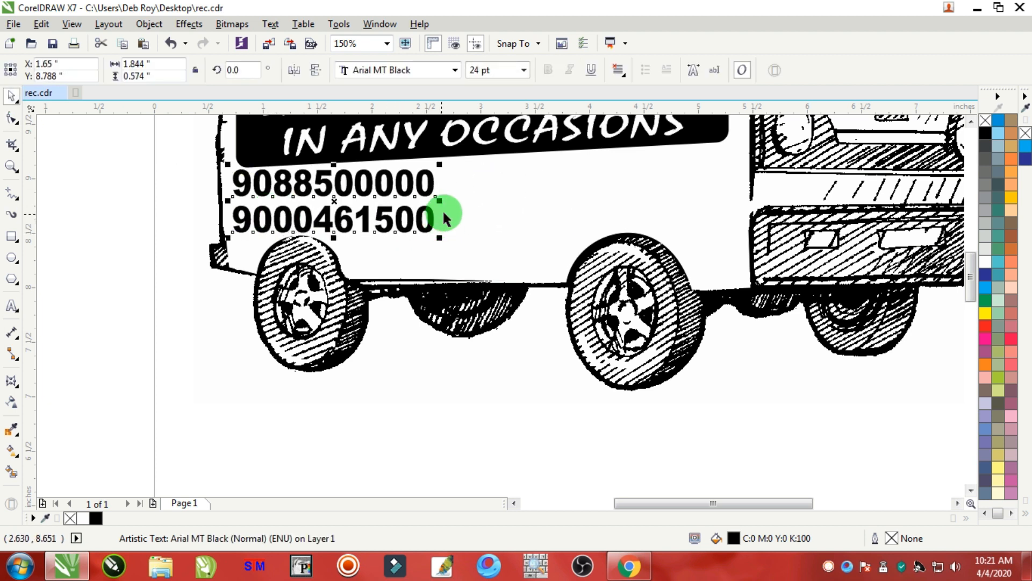
# Make the address text bold and centre-aligned.
pyautogui.scroll(-3, 442, 208)
pyautogui.moveTo(376, 214); pyautogui.dragTo(472, 246)
pyautogui.scroll(2, 472, 245)
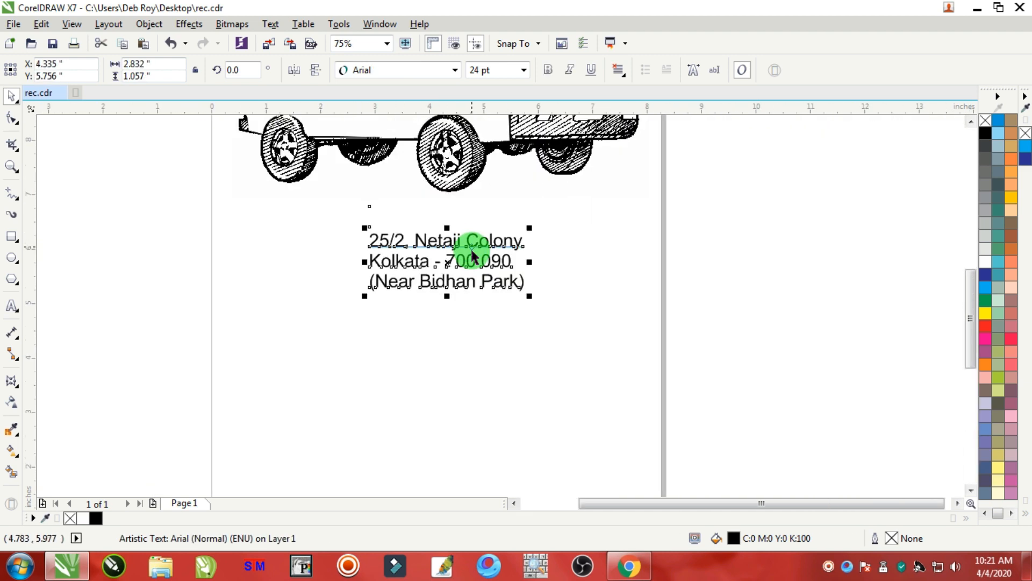
pyautogui.click(547, 75)
pyautogui.click(618, 70)
pyautogui.click(645, 120)
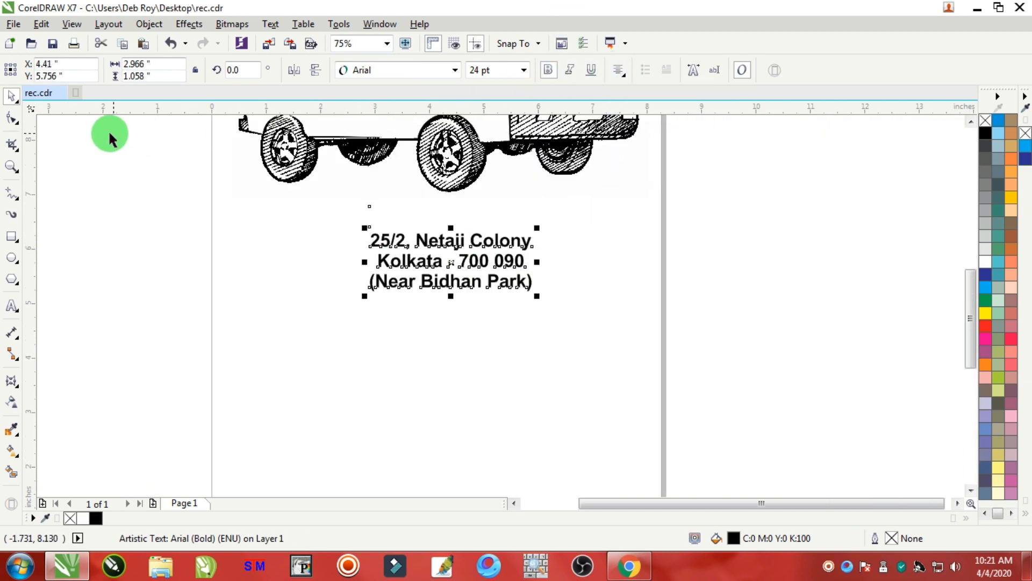
# Tighten the line spacing of the address text.
pyautogui.click(14, 124)
pyautogui.scroll(2, 438, 238)
pyautogui.moveTo(170, 455); pyautogui.dragTo(181, 430)
pyautogui.scroll(-2, 220, 419)
pyautogui.click(12, 97)
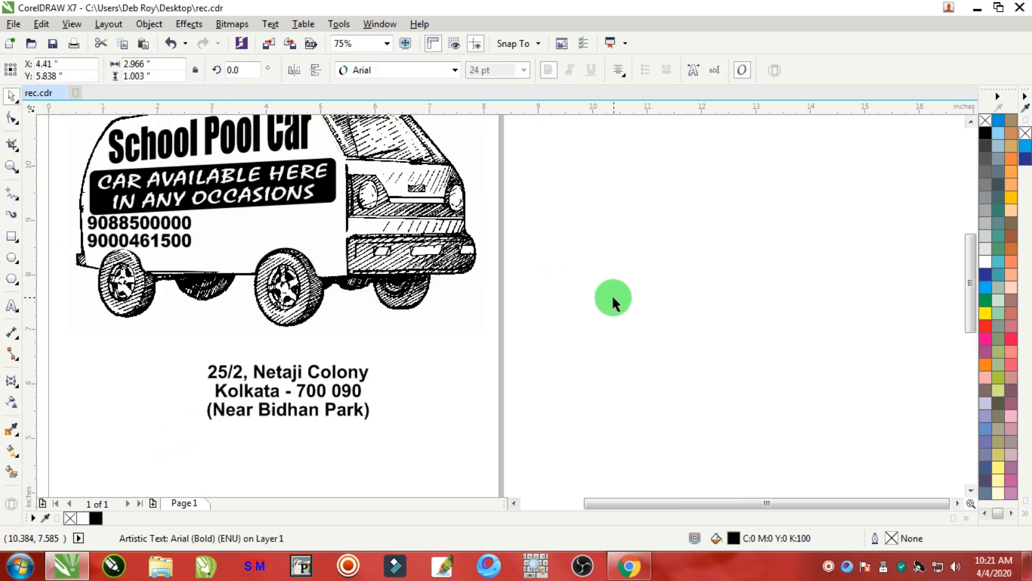
# Move the address text onto the van beside the phone numbers.
pyautogui.click(613, 299)
pyautogui.moveTo(303, 419); pyautogui.dragTo(294, 261)
pyautogui.scroll(1, 302, 256)
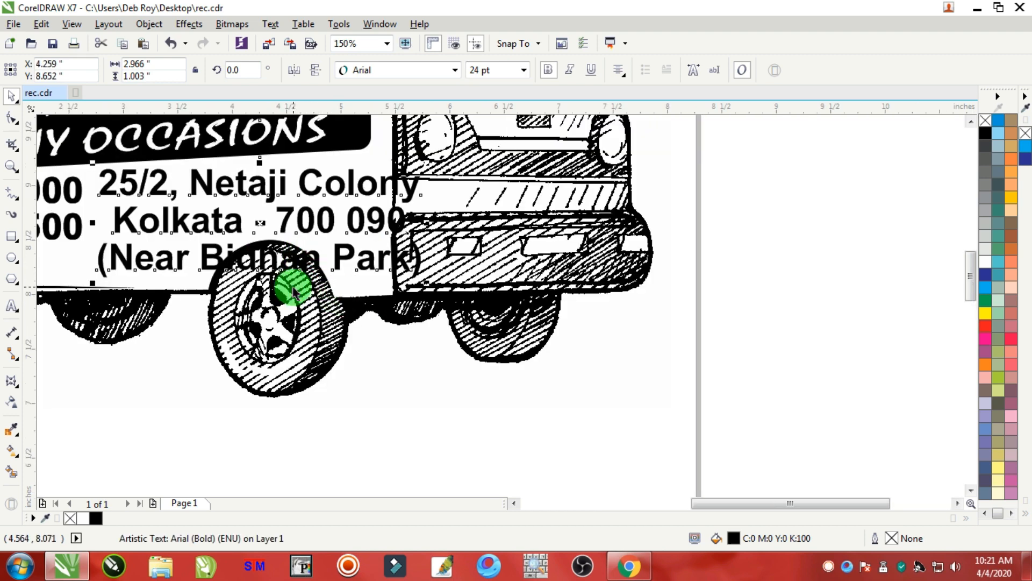
# Move the address text down and scale it to about 17.4 pt.
pyautogui.scroll(-2, 271, 276)
pyautogui.scroll(2, 268, 249)
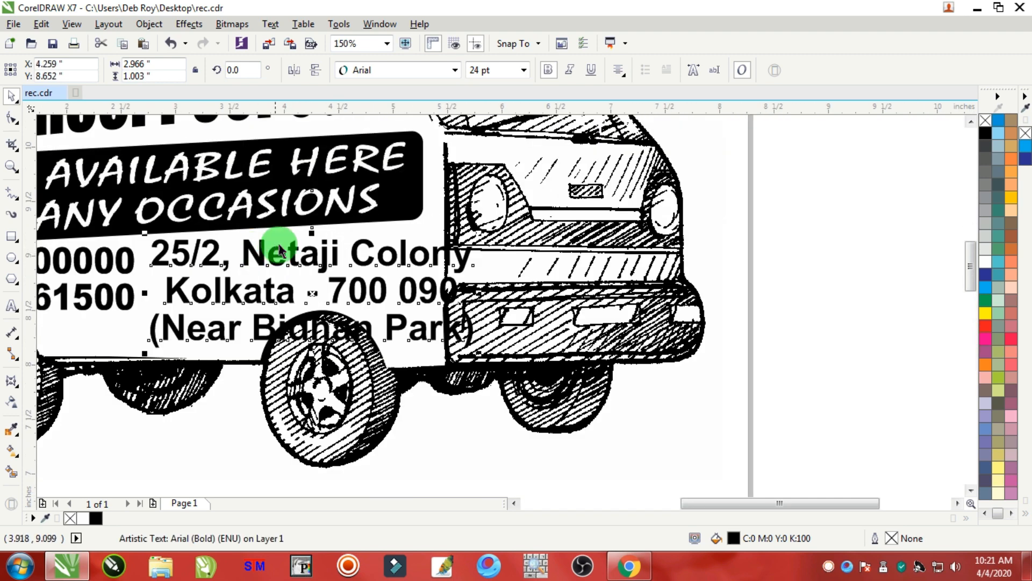
pyautogui.moveTo(312, 234); pyautogui.dragTo(312, 262)
pyautogui.moveTo(482, 309); pyautogui.dragTo(454, 299)
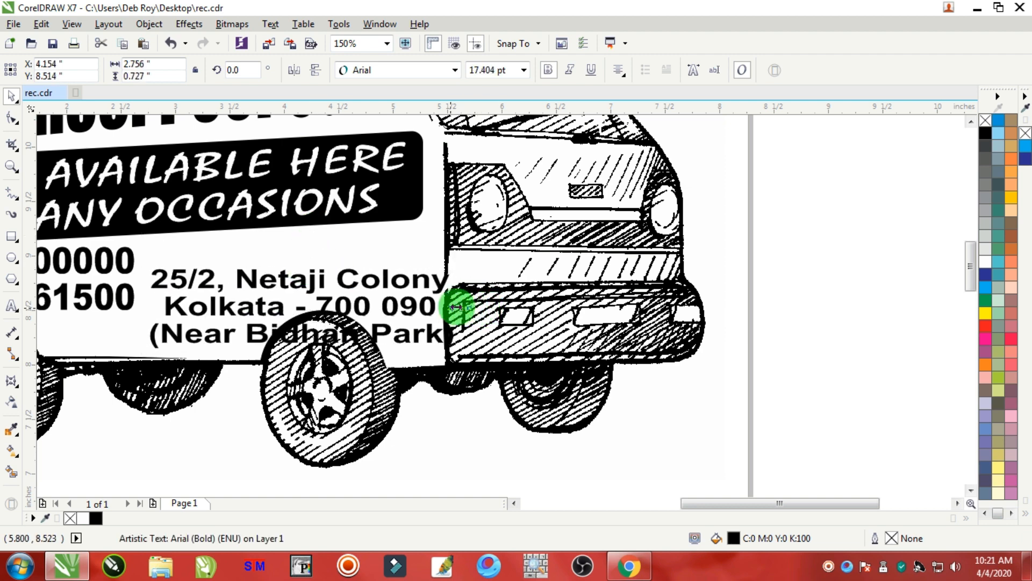
# Rotate the address text about 3° and position it beside the phone numbers under the banner.
pyautogui.moveTo(379, 278); pyautogui.dragTo(376, 256)
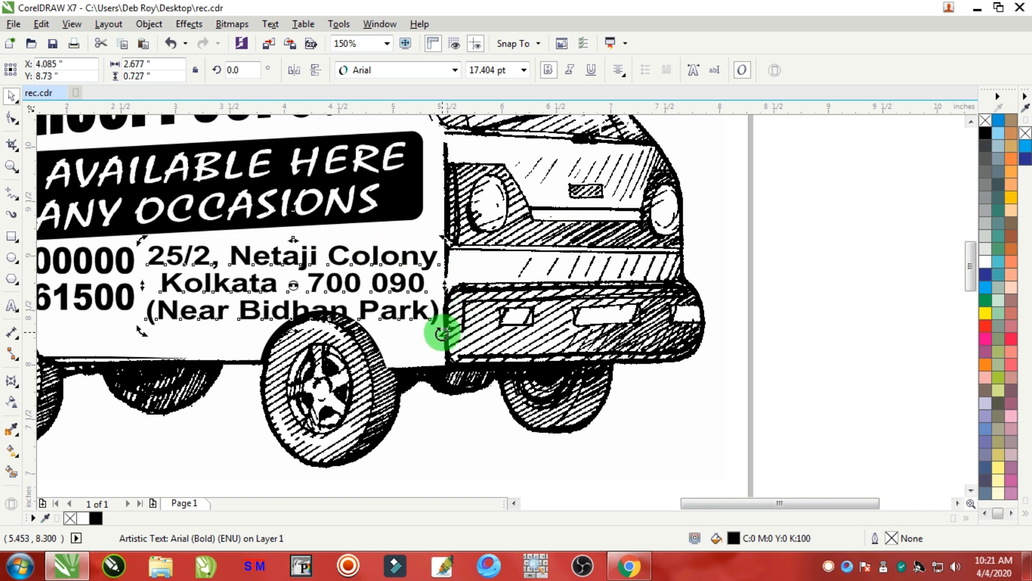
pyautogui.moveTo(442, 333)
pyautogui.mouseDown()
pyautogui.moveTo(445, 316)
pyautogui.moveTo(451, 322)
pyautogui.mouseUp()
pyautogui.click(473, 413)
pyautogui.moveTo(301, 258); pyautogui.dragTo(298, 245)
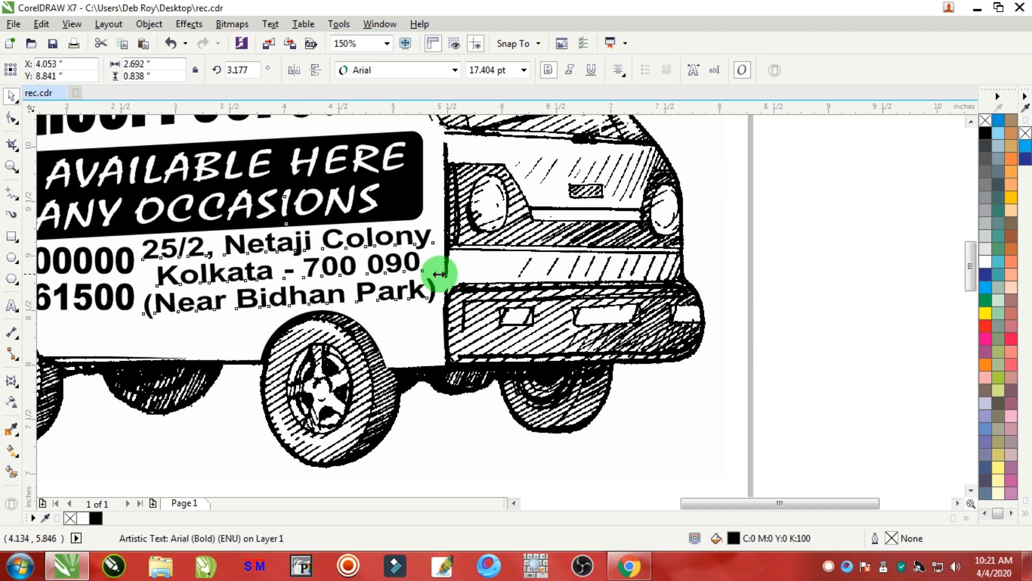
# Skew the address text slightly so it follows the slant of the van's side.
pyautogui.scroll(-5, 257, 310)
pyautogui.click(524, 391)
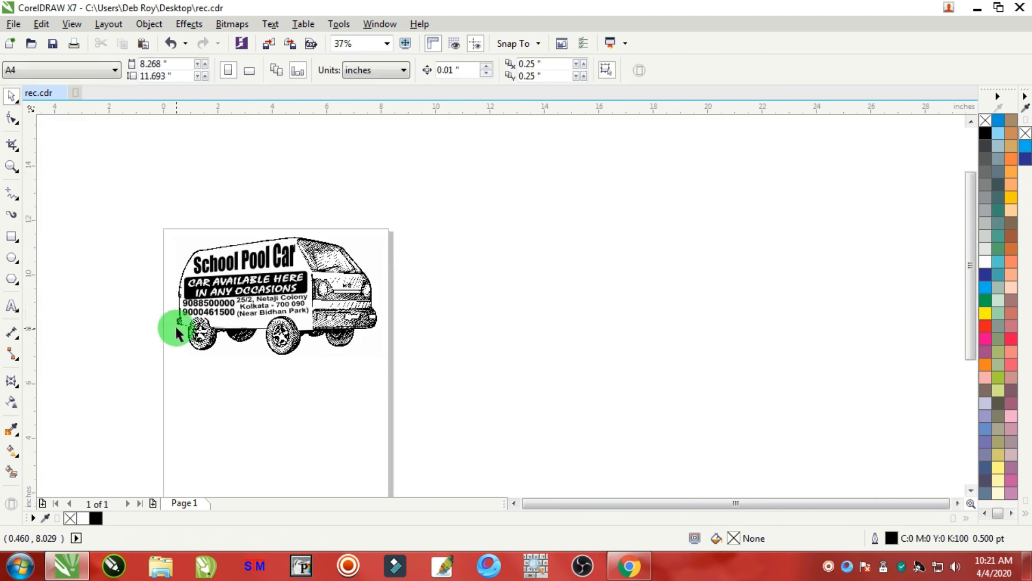
pyautogui.scroll(5, 177, 329)
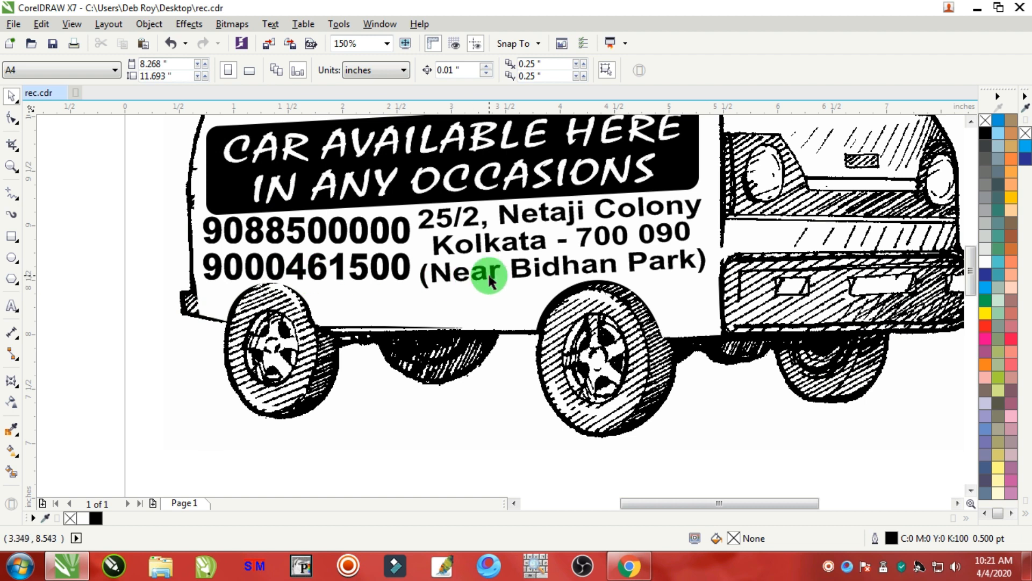
pyautogui.click(448, 218)
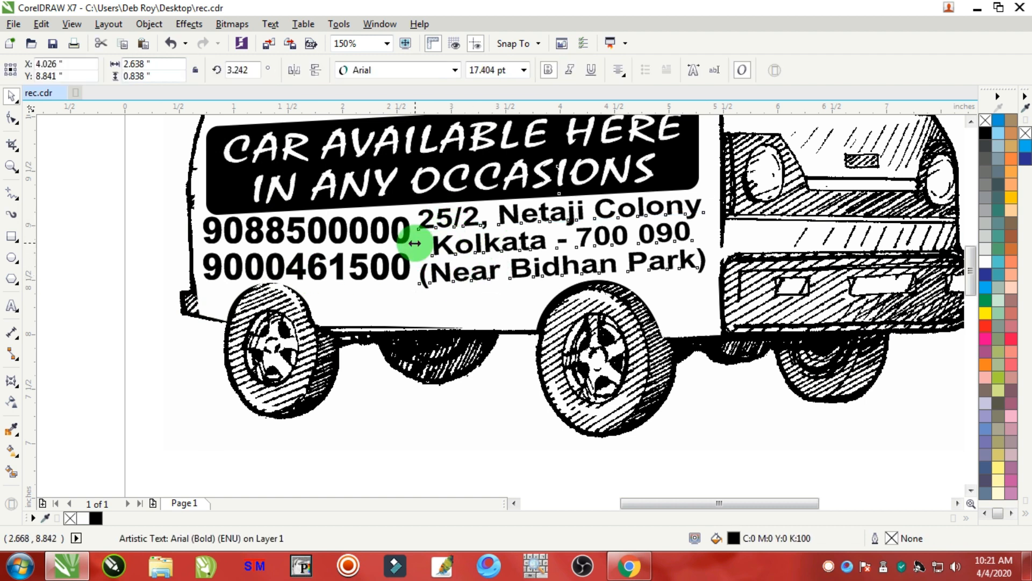
pyautogui.moveTo(414, 243); pyautogui.dragTo(431, 240)
pyautogui.scroll(2, 578, 272)
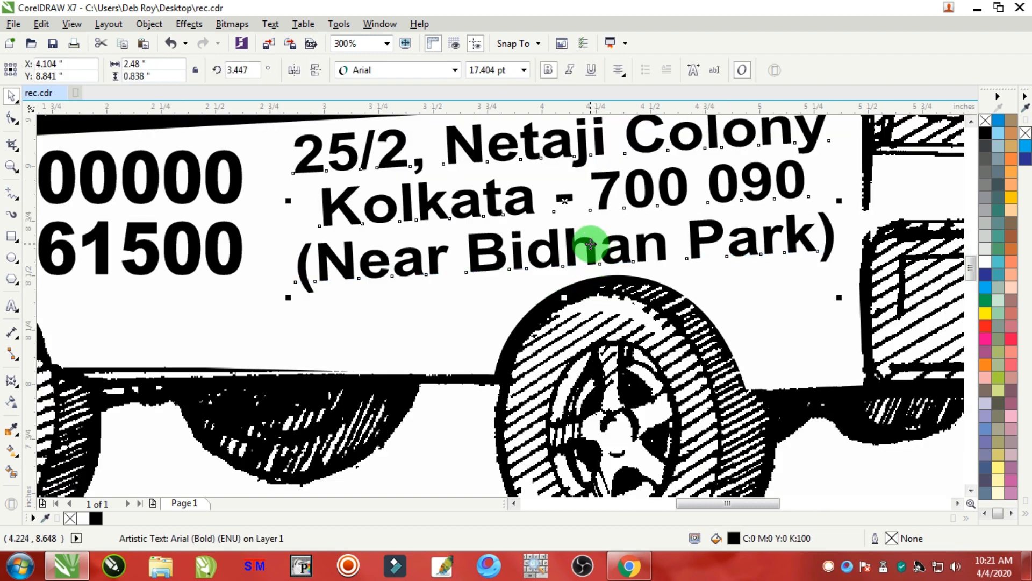
pyautogui.scroll(-2, 590, 245)
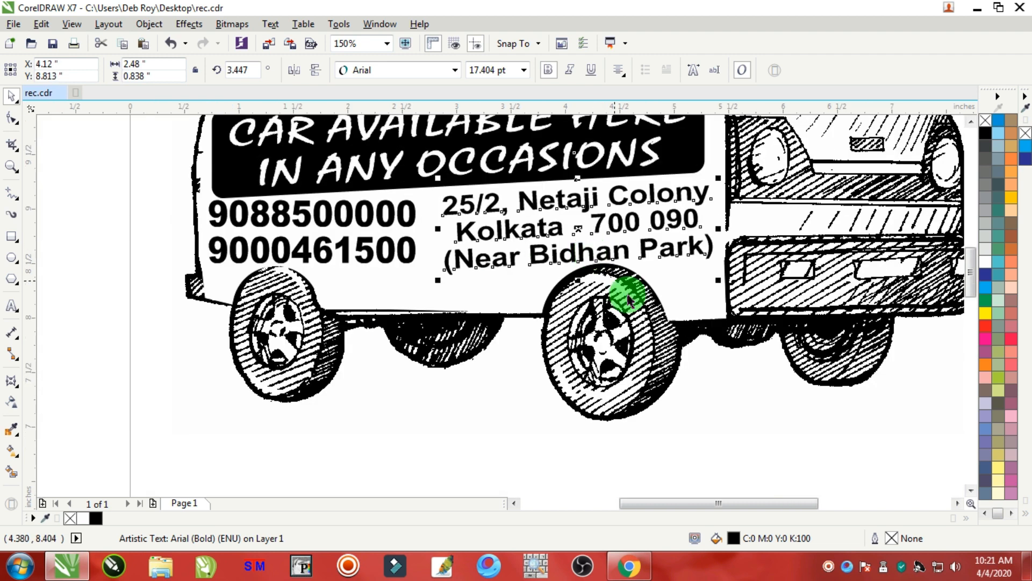
# Refine the address text's skew further at a closer zoom to align it with the phone numbers.
pyautogui.click(560, 430)
pyautogui.click(410, 249)
pyautogui.moveTo(423, 232); pyautogui.dragTo(433, 235)
pyautogui.scroll(2, 316, 266)
pyautogui.moveTo(321, 267); pyautogui.dragTo(331, 264)
pyautogui.scroll(-4, 330, 265)
pyautogui.click(459, 402)
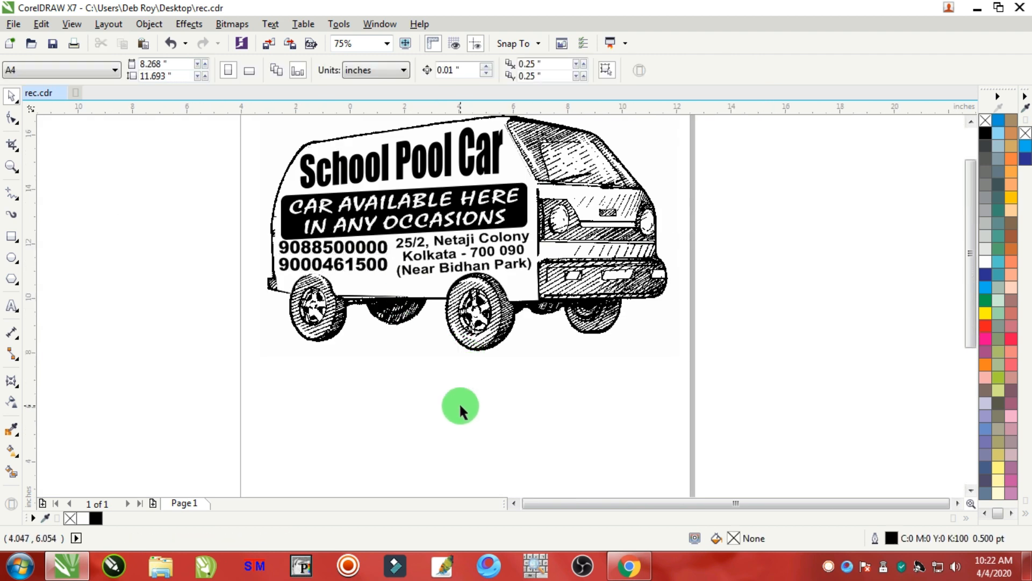
# Skew the School Pool Car title slightly to follow the van's roof line.
pyautogui.scroll(-4, 459, 402)
pyautogui.scroll(6, 455, 352)
pyautogui.click(478, 337)
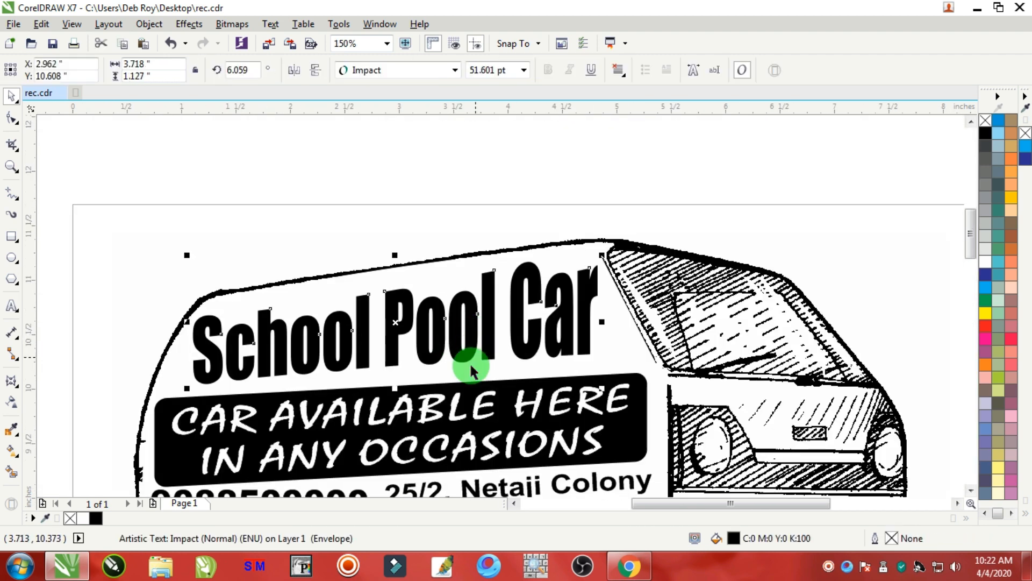
pyautogui.moveTo(394, 388); pyautogui.dragTo(407, 400)
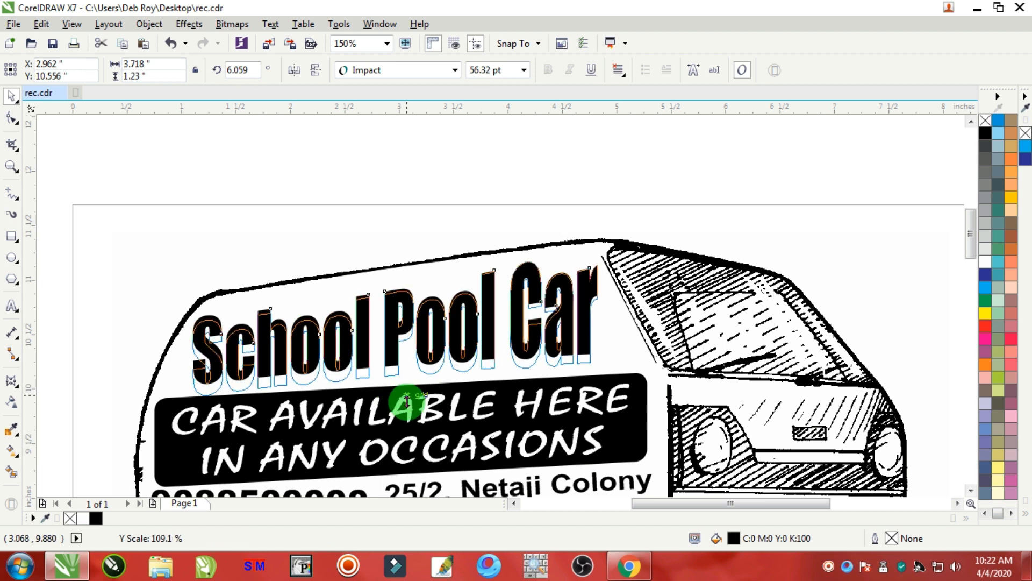
pyautogui.press('Escape')
pyautogui.click(281, 339)
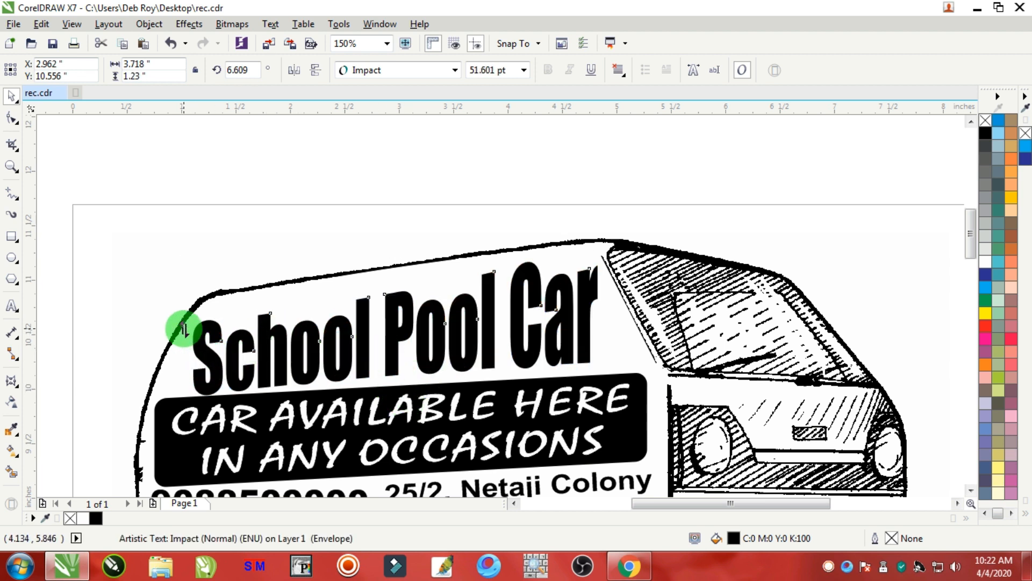
pyautogui.moveTo(184, 327); pyautogui.dragTo(189, 322)
pyautogui.click(250, 211)
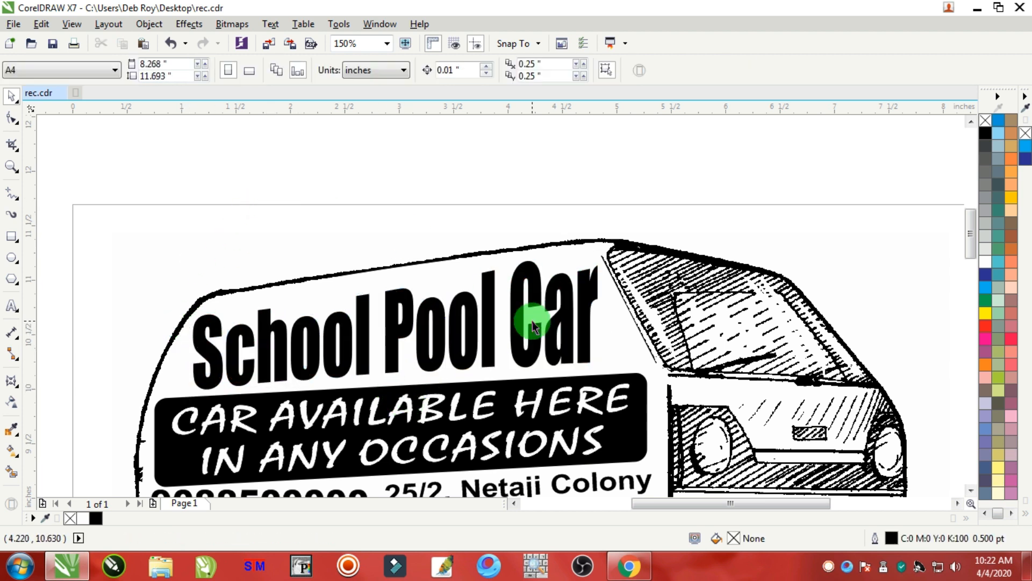
# Select the van and all its text and group them into one object.
pyautogui.scroll(-2, 533, 325)
pyautogui.scroll(1, 559, 370)
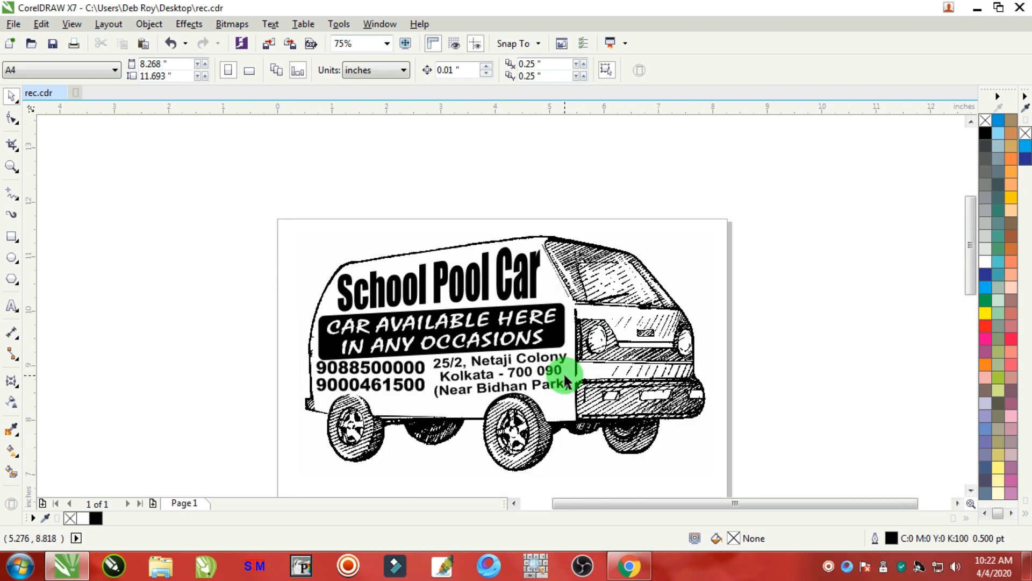
pyautogui.click(11, 167)
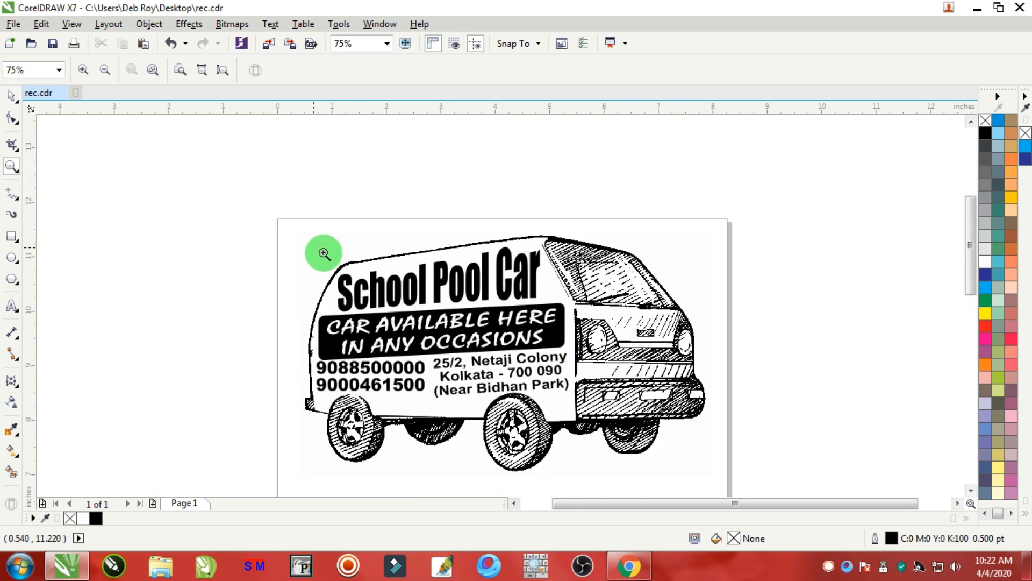
pyautogui.moveTo(280, 230); pyautogui.dragTo(715, 472)
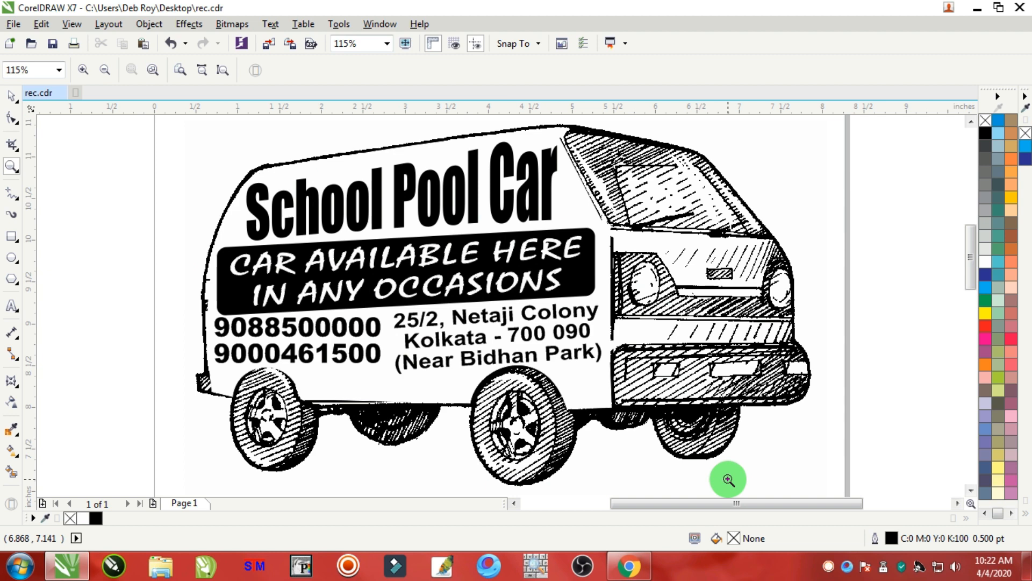
pyautogui.rightClick(728, 479)
pyautogui.click(12, 97)
pyautogui.moveTo(255, 181); pyautogui.dragTo(779, 473)
pyautogui.rightClick(553, 212)
pyautogui.click(602, 293)
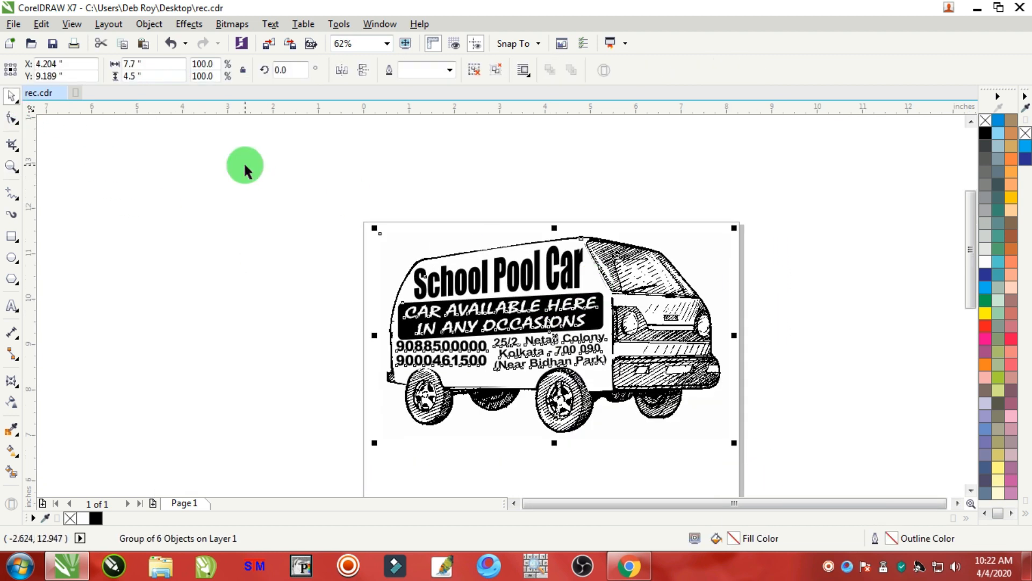
# Change the document units to millimeters.
pyautogui.click(245, 165)
pyautogui.click(392, 69)
pyautogui.click(508, 344)
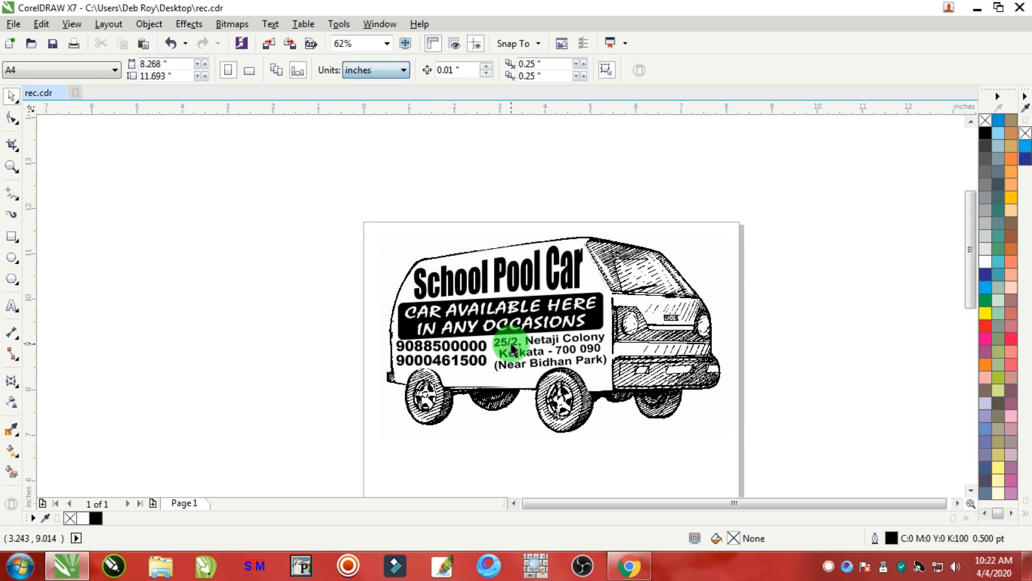
pyautogui.click(366, 71)
pyautogui.click(370, 102)
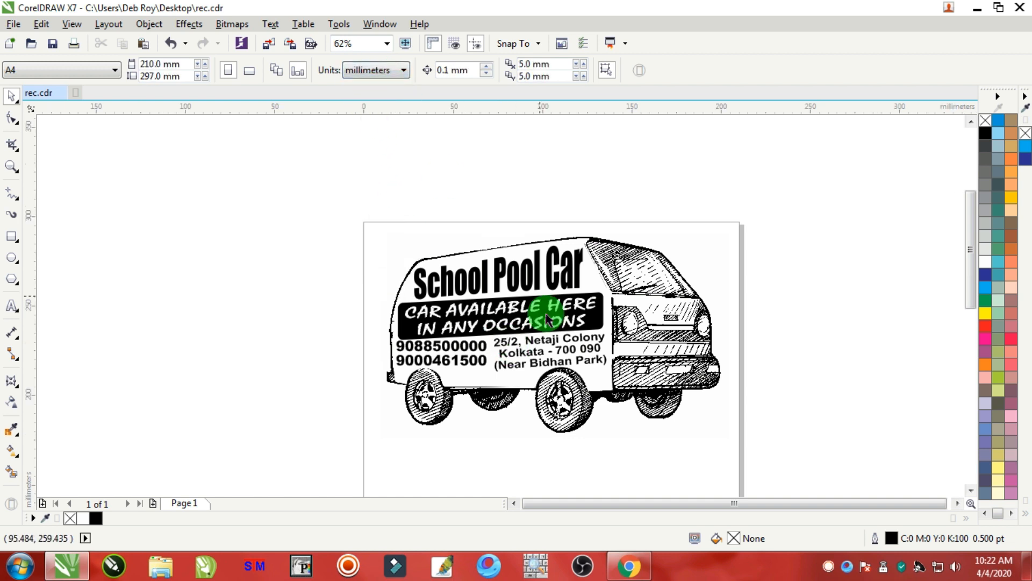
# Duplicate the grouped advertisement one copy 134.3 mm below using the Transformations position settings.
pyautogui.click(563, 339)
pyautogui.scroll(-3, 588, 385)
pyautogui.scroll(2, 588, 382)
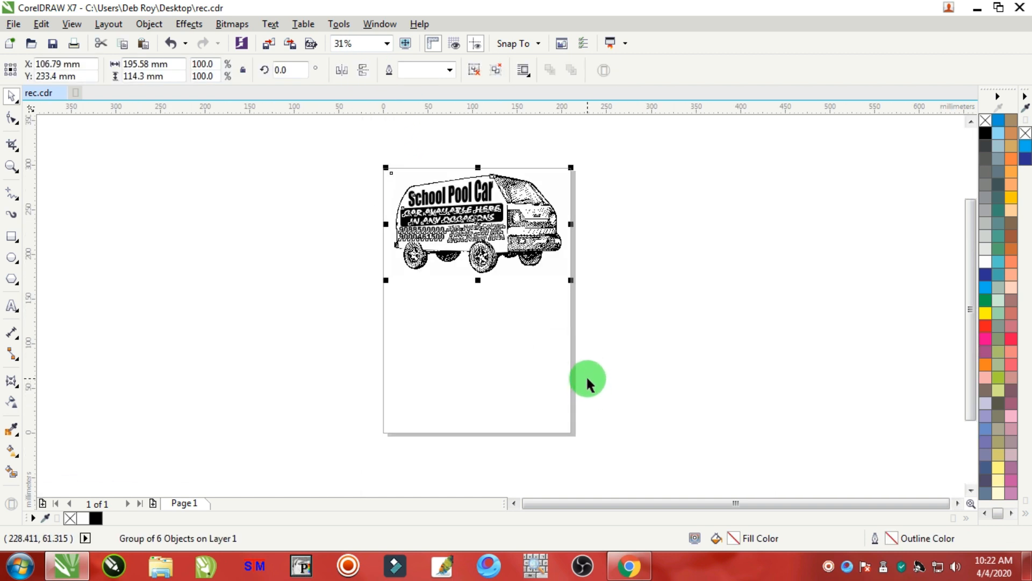
pyautogui.hotkey('alt', 'F7')
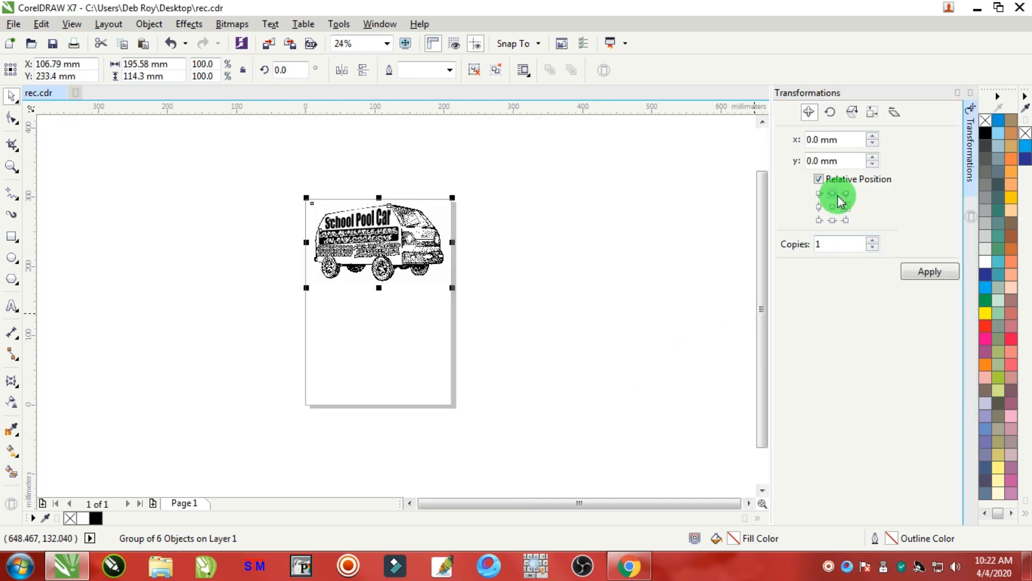
pyautogui.click(833, 220)
pyautogui.click(821, 160)
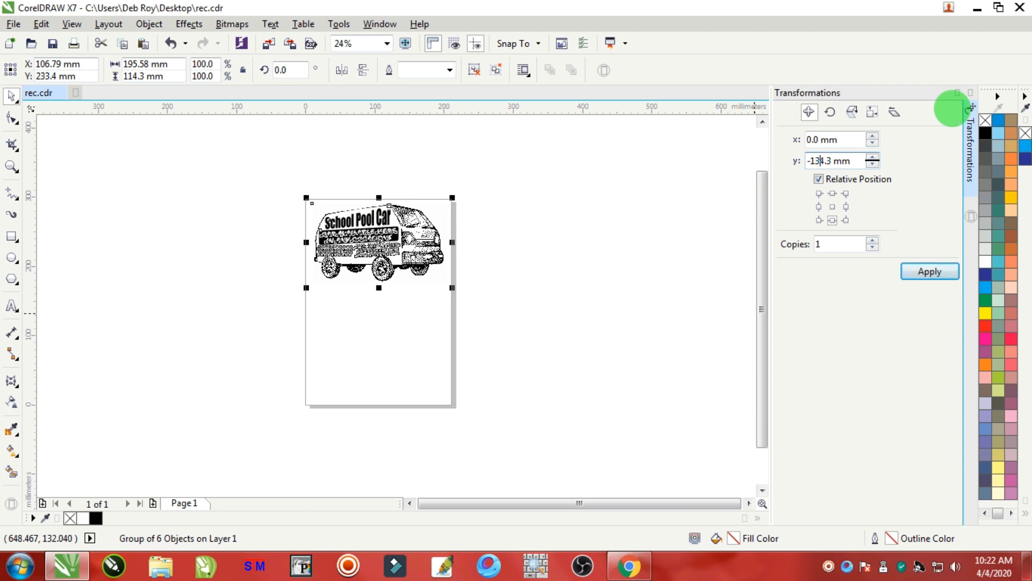
pyautogui.click(923, 270)
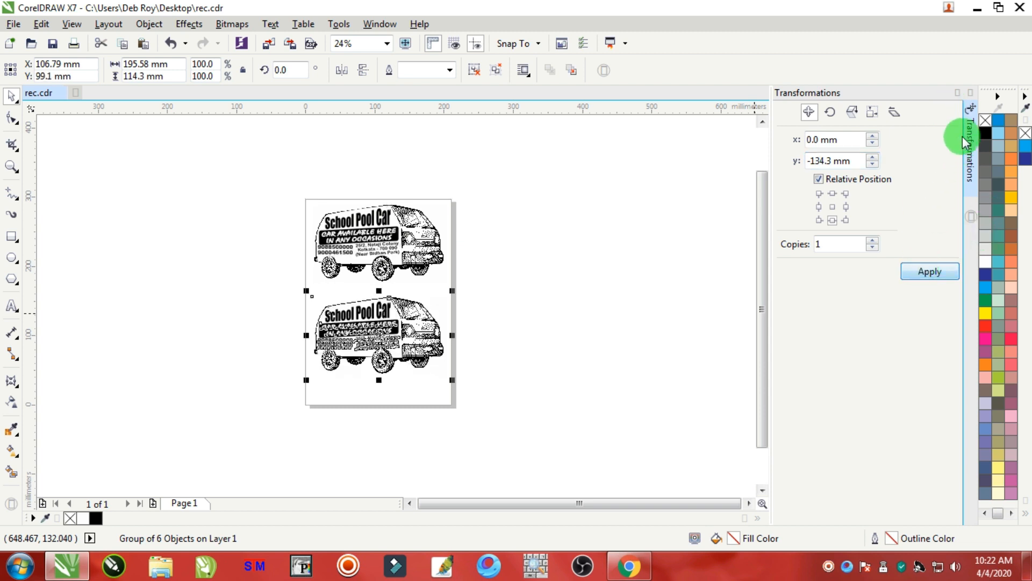
# Select both advertisement copies and group them together.
pyautogui.click(971, 93)
pyautogui.moveTo(671, 135); pyautogui.dragTo(298, 447)
pyautogui.hotkey('ctrl', 'g')
pyautogui.click(699, 293)
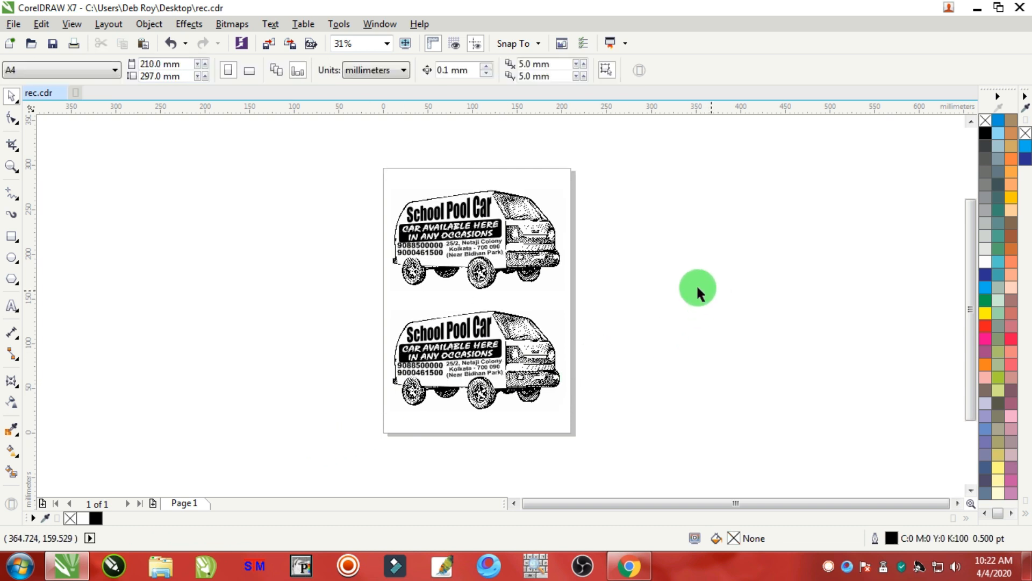
pyautogui.click(13, 171)
pyautogui.moveTo(380, 172); pyautogui.dragTo(575, 424)
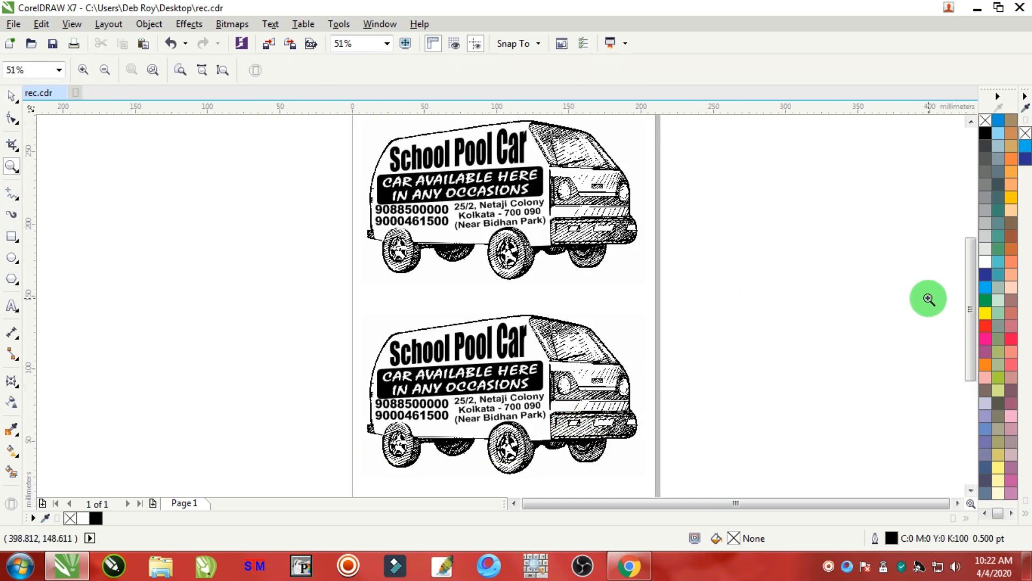